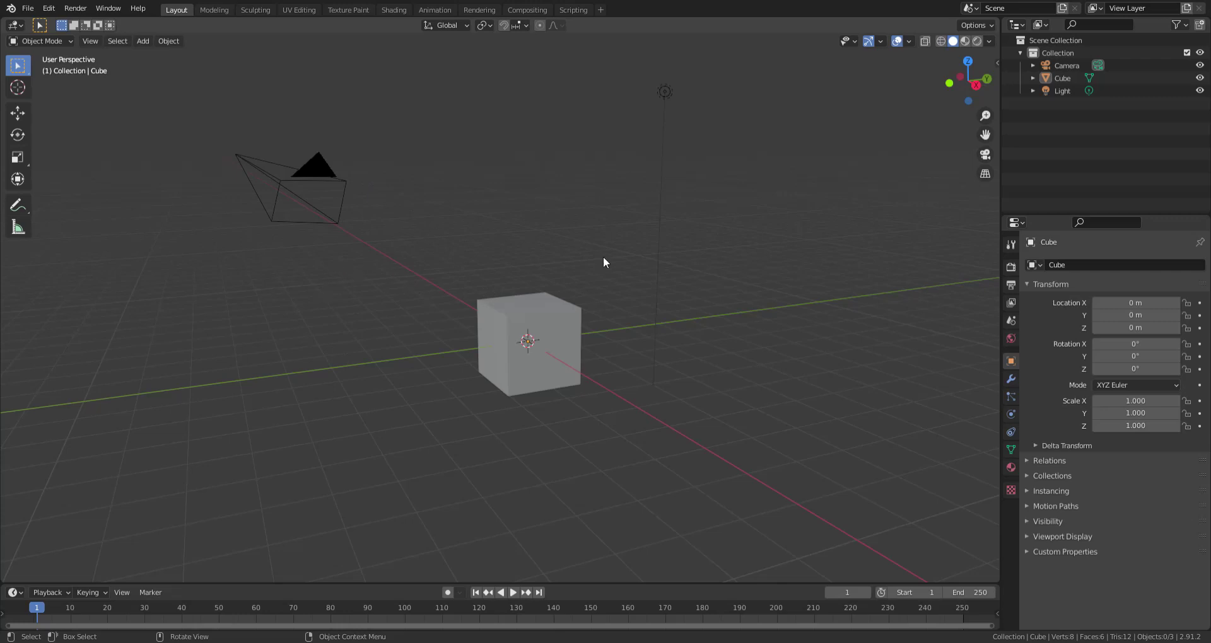
Select the cube and view it in the Modeling and Sculpting workspaces.
left_click(515, 341)
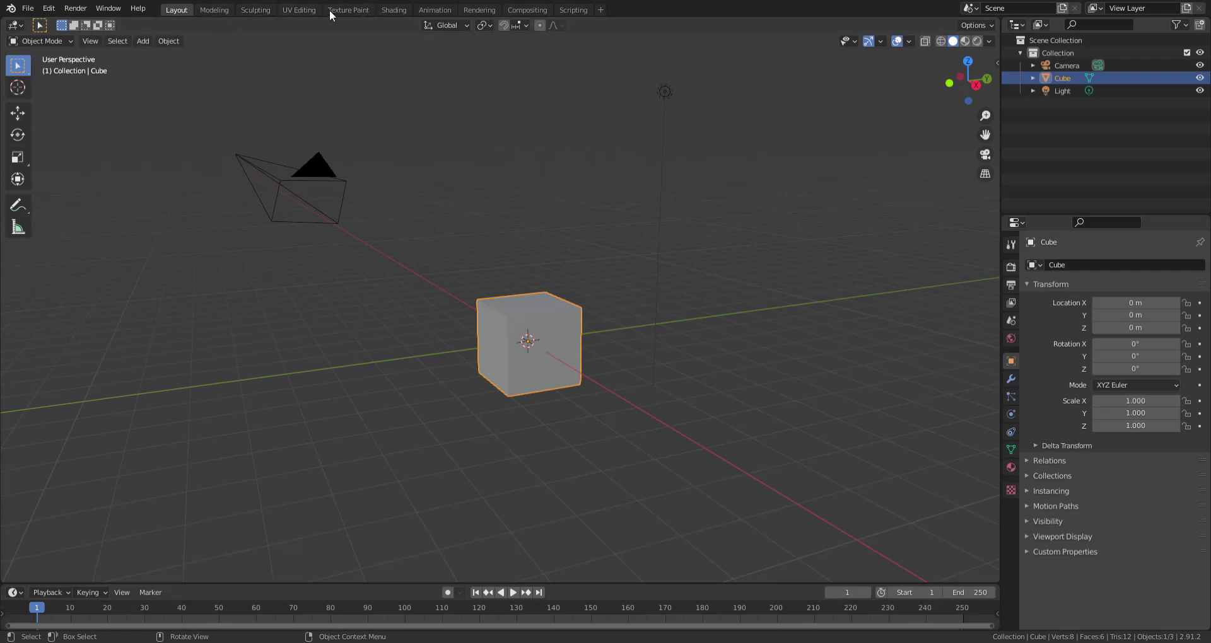
left_click(224, 10)
left_click(187, 8)
left_click(224, 10)
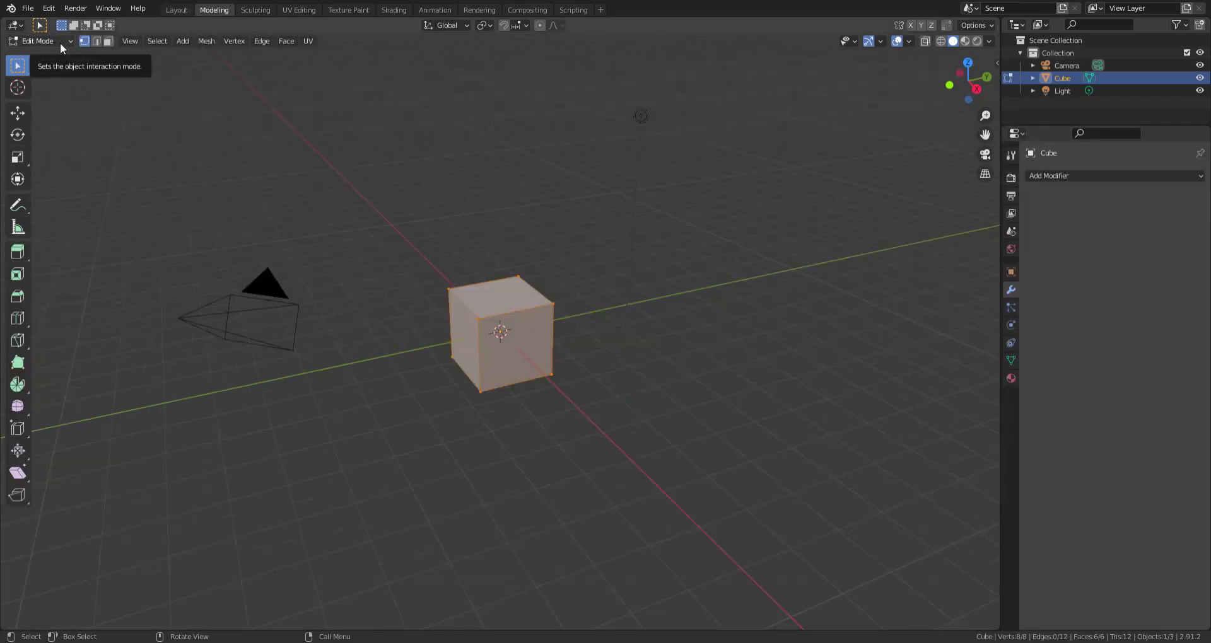
left_click(255, 10)
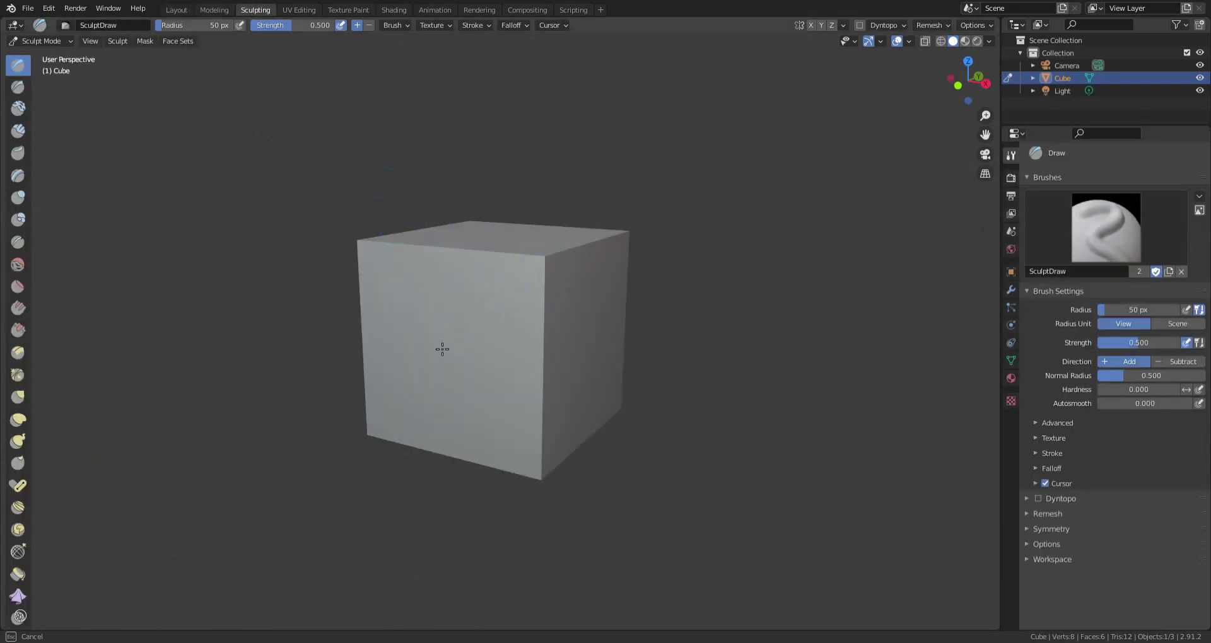
Examine the cube's UV layout in the UV Editing workspace and view the cube in the Texture Paint workspace.
left_click(299, 10)
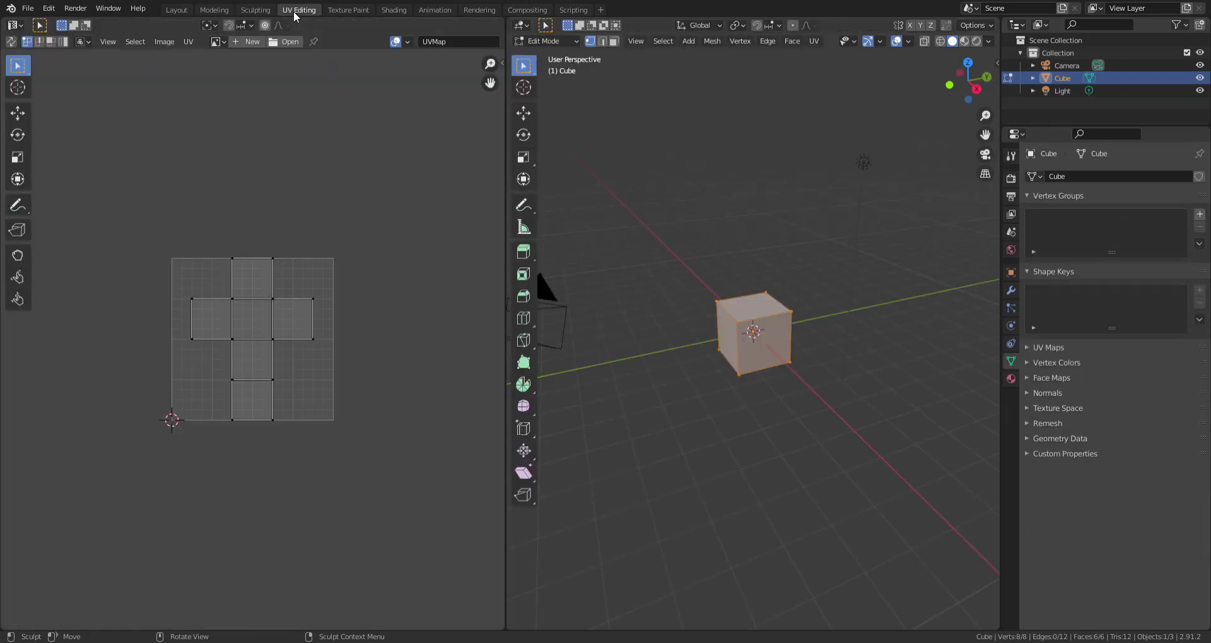
scroll(266, 297, "up", 1)
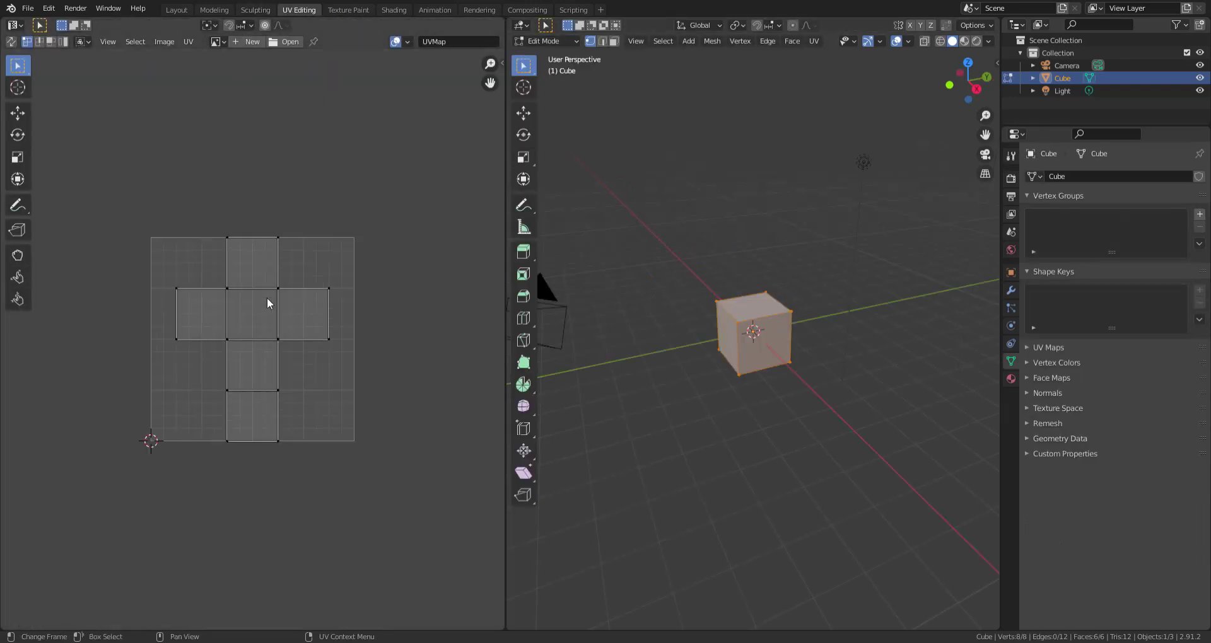
scroll(754, 322, "up", 2)
middle_click_drag(754, 322, 761, 315)
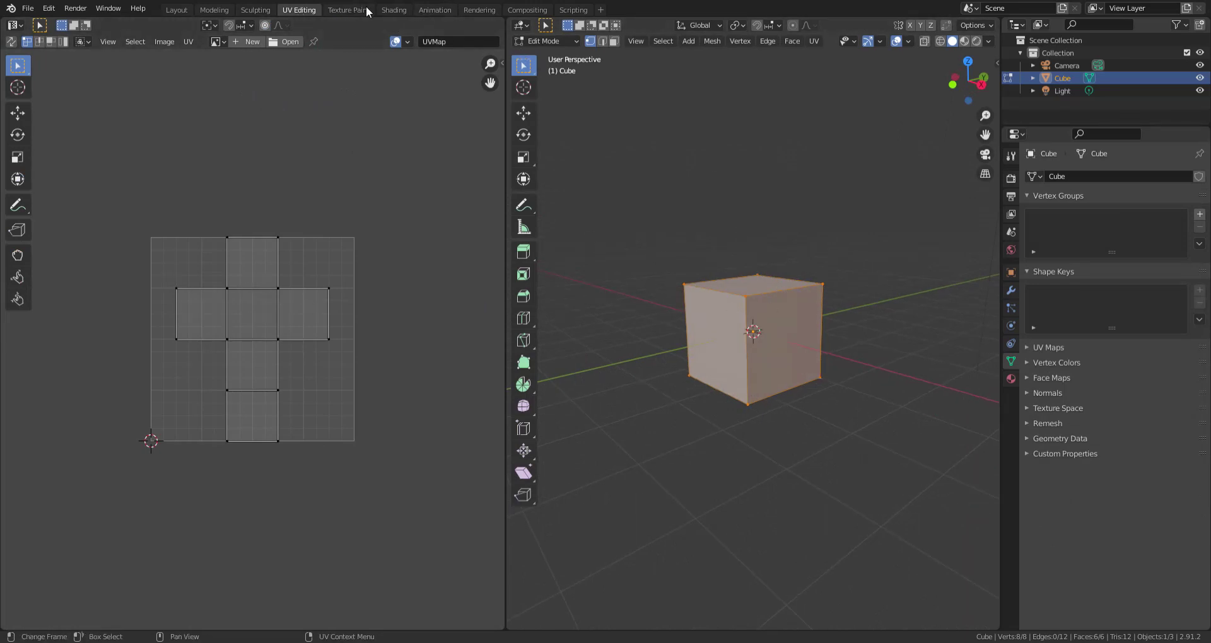
left_click(343, 10)
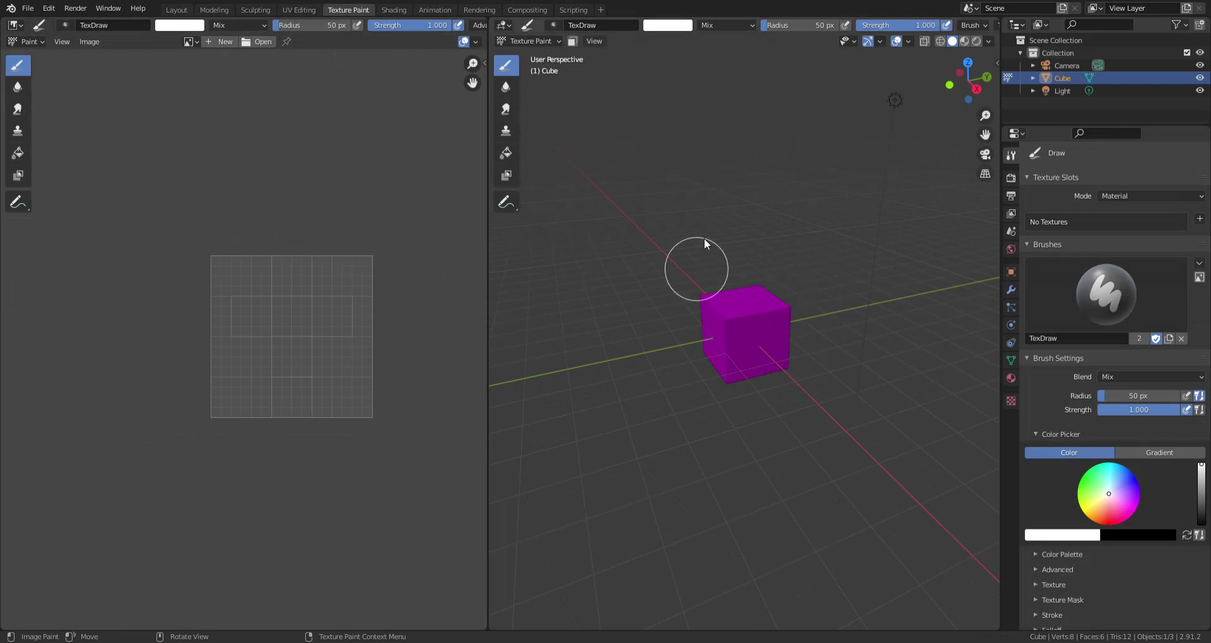
In the Shading workspace, set the cube material's Metallic to 0.805 and its Specular to 0.305.
left_click(397, 8)
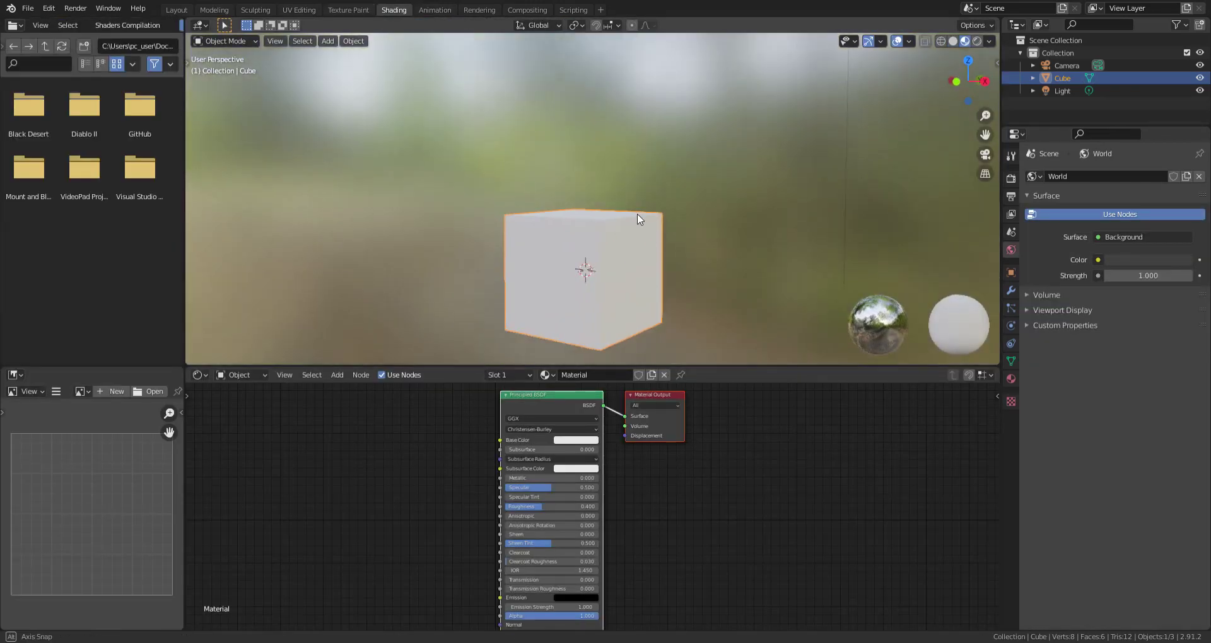
middle_click_drag(639, 219, 607, 262)
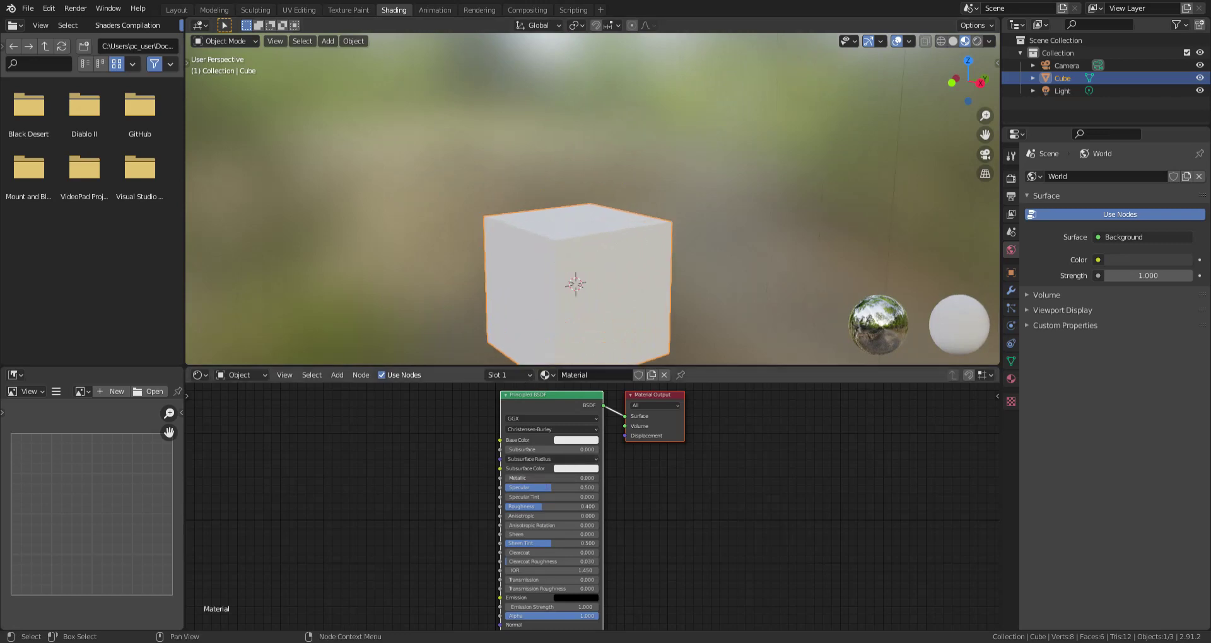
left_click_drag(518, 477, 579, 478)
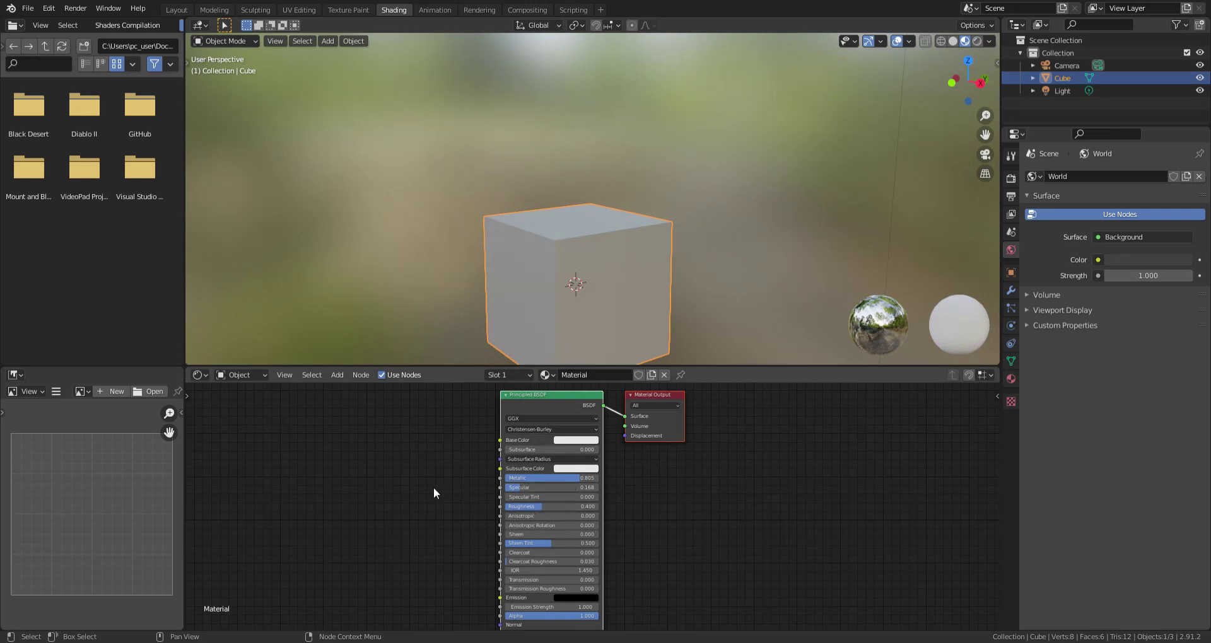
scroll(396, 526, "down", 2)
middle_click_drag(396, 526, 415, 468)
middle_click_drag(458, 500, 474, 571)
scroll(478, 531, "up", 2)
left_click_drag(523, 510, 539, 511)
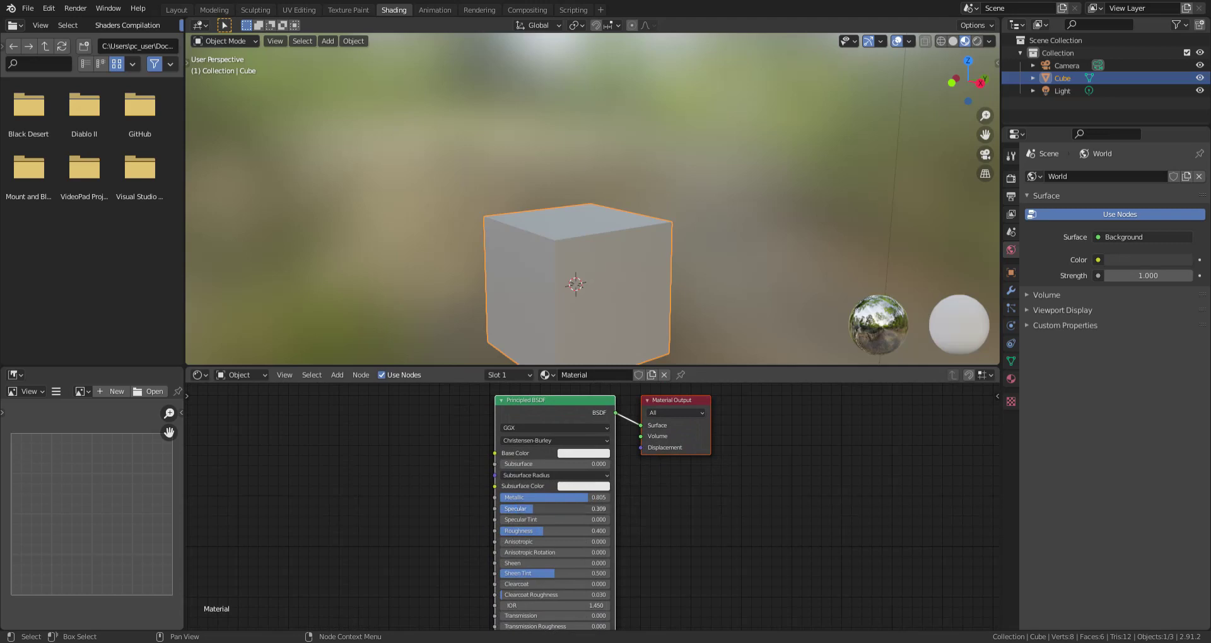
middle_click_drag(467, 281, 491, 302)
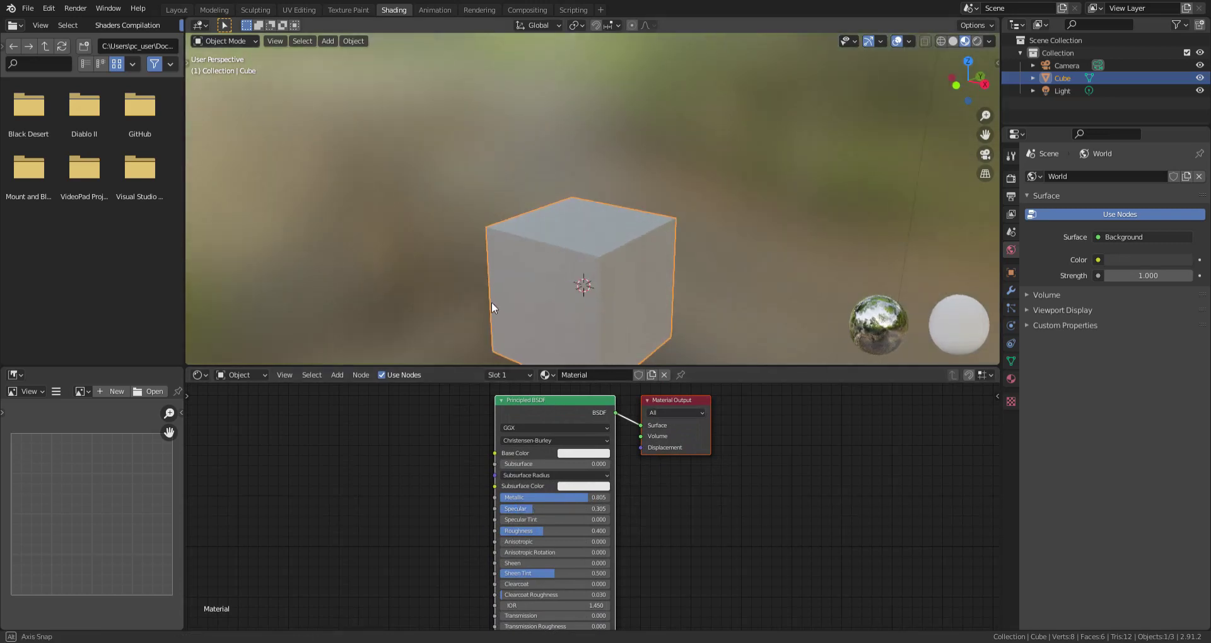
scroll(492, 302, "down", 1)
mouse_move(600, 315)
middle_mouse_down()
mouse_move(667, 300)
mouse_move(593, 312)
middle_mouse_up()
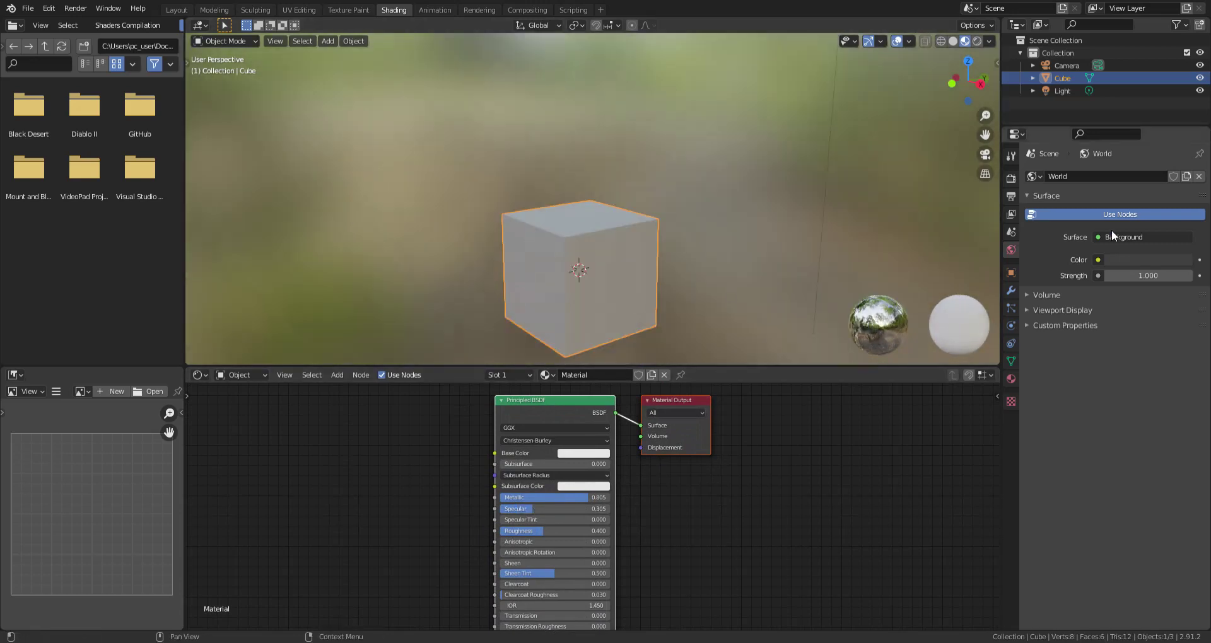
Open the scene's render properties and choose Eevee as the render engine.
left_click(1012, 156)
left_click(1010, 178)
left_click(1117, 175)
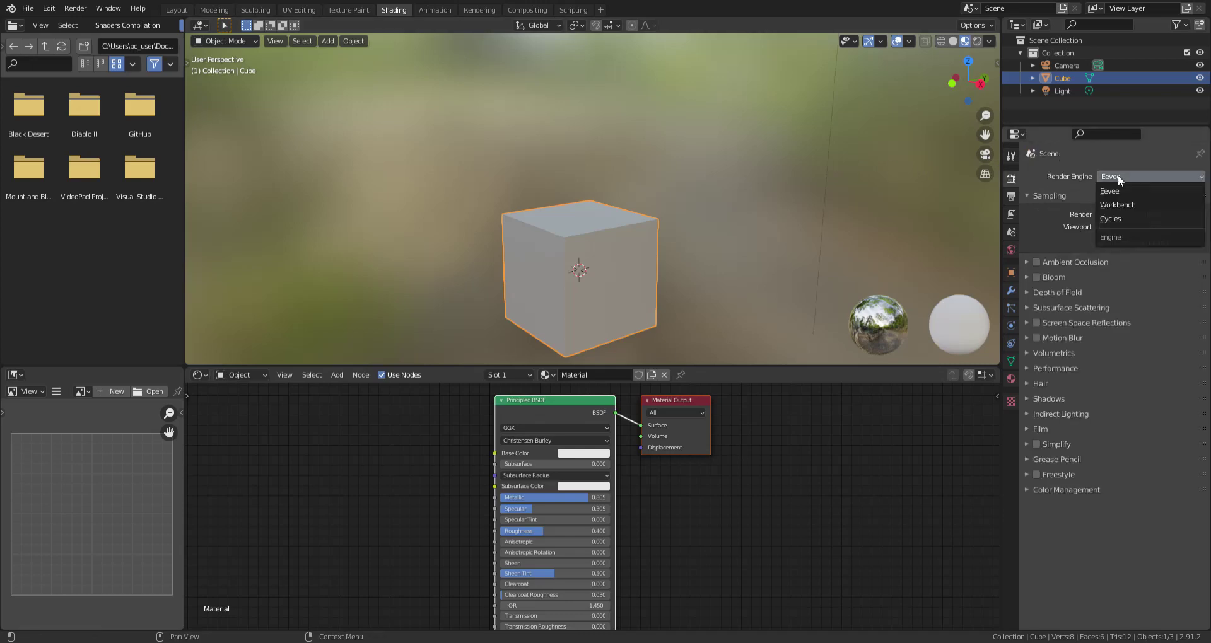
left_click(1125, 191)
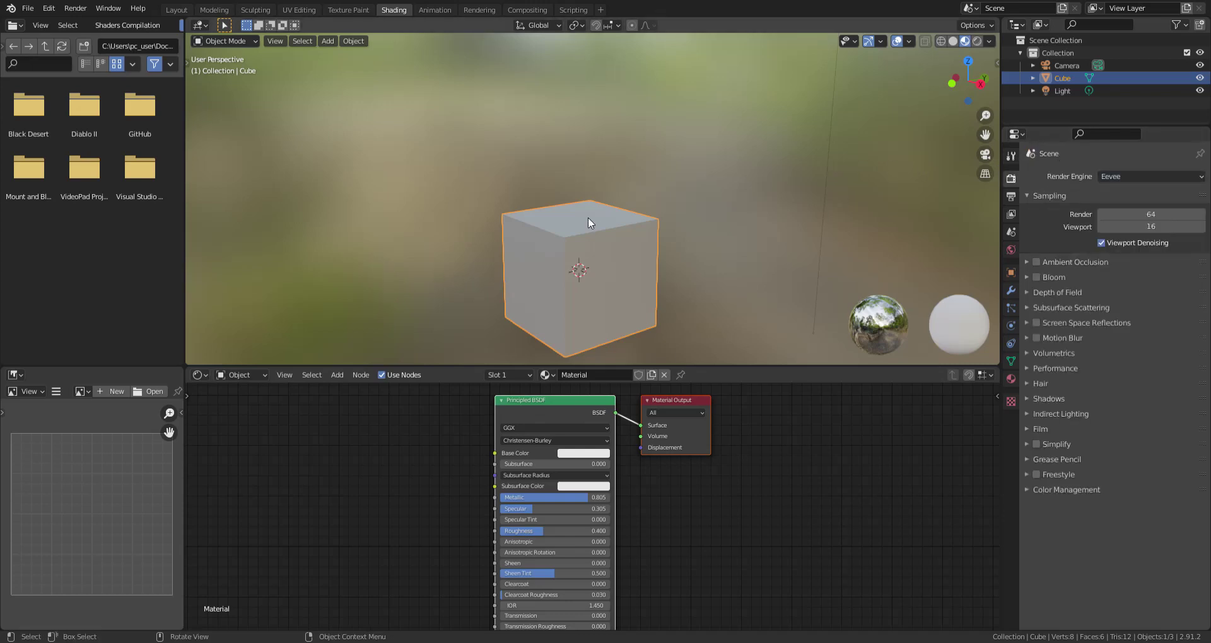
Switch the render engine to Cycles and set its device to GPU Compute.
left_click(1130, 180)
left_click(1121, 218)
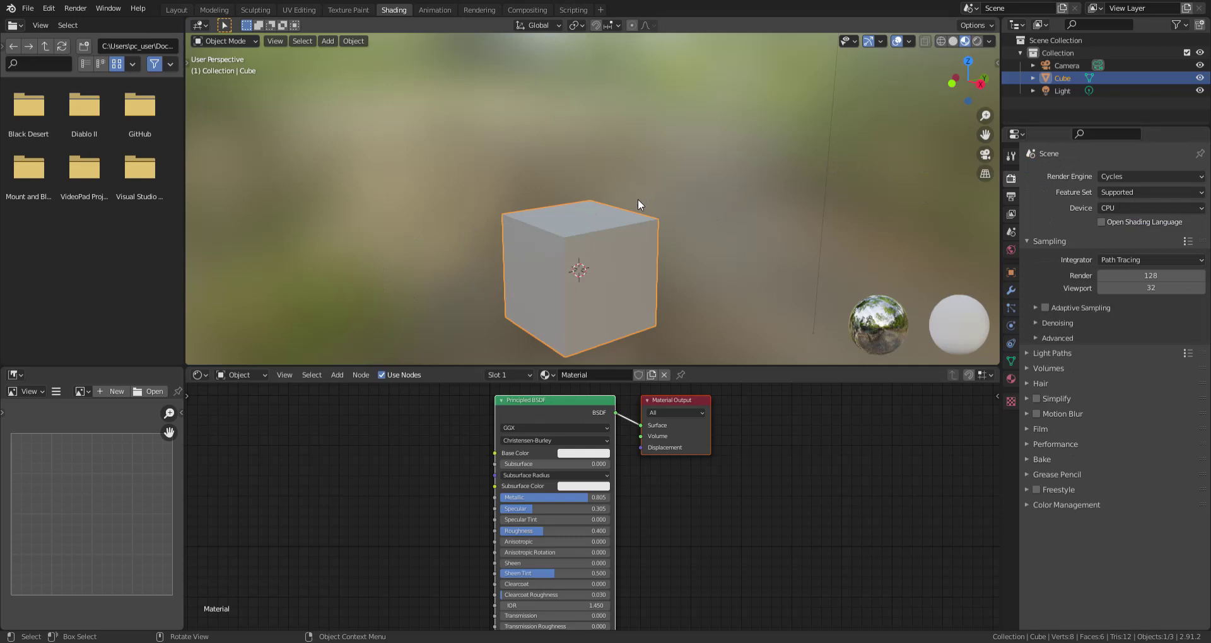
middle_click_drag(637, 198, 652, 200)
left_click(1125, 207)
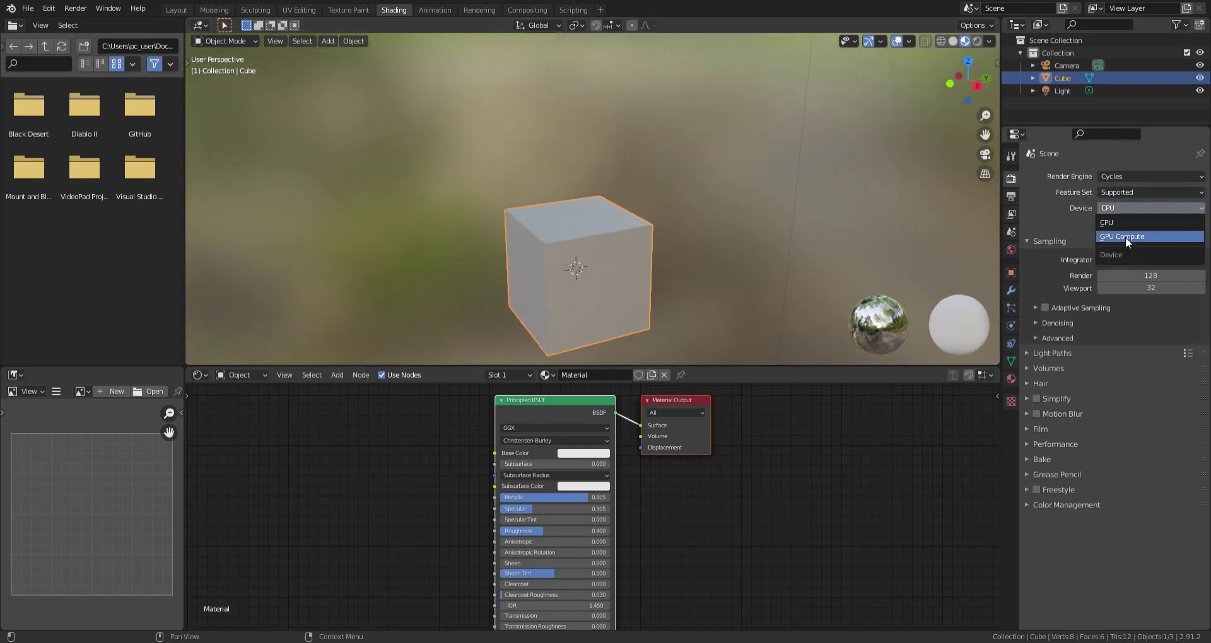
left_click(1125, 237)
left_click(1125, 209)
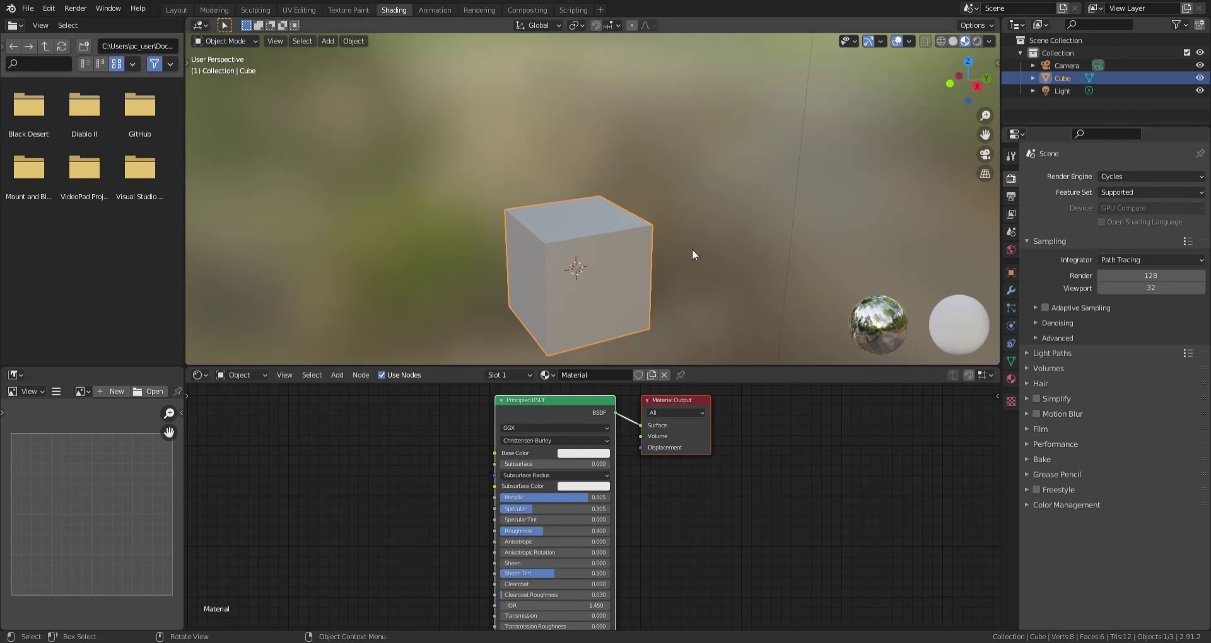
middle_click_drag(691, 254, 797, 215)
middle_click_drag(669, 214, 638, 195)
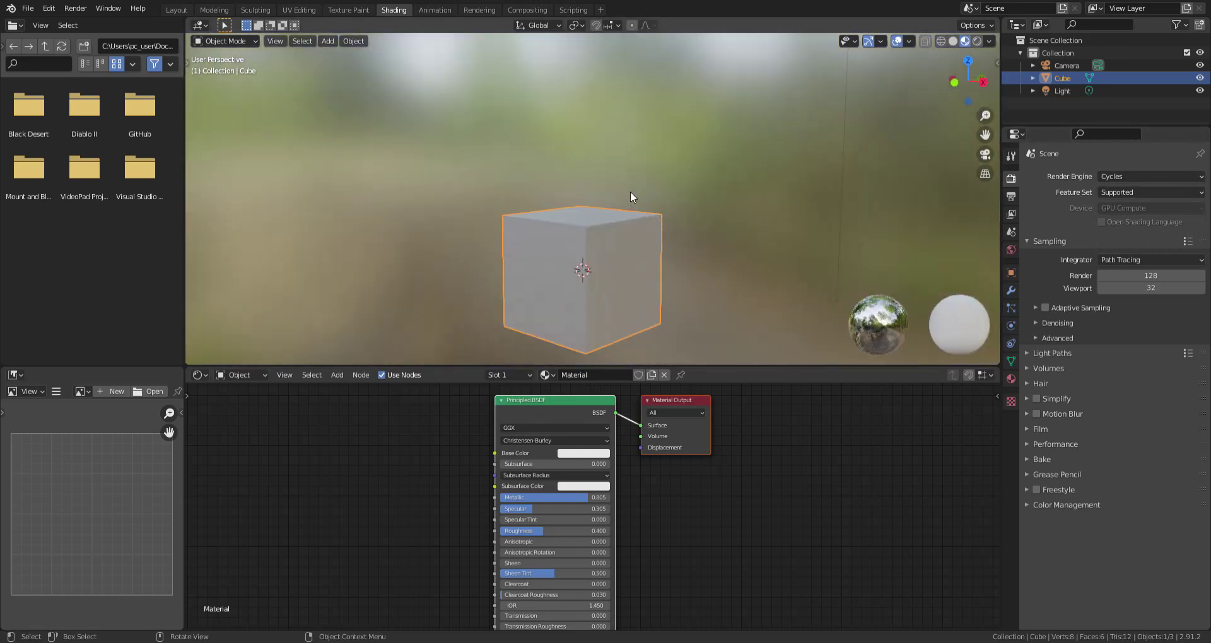
Set the render engine back to Eevee and deselect the cube.
left_click(1128, 176)
left_click(1108, 155)
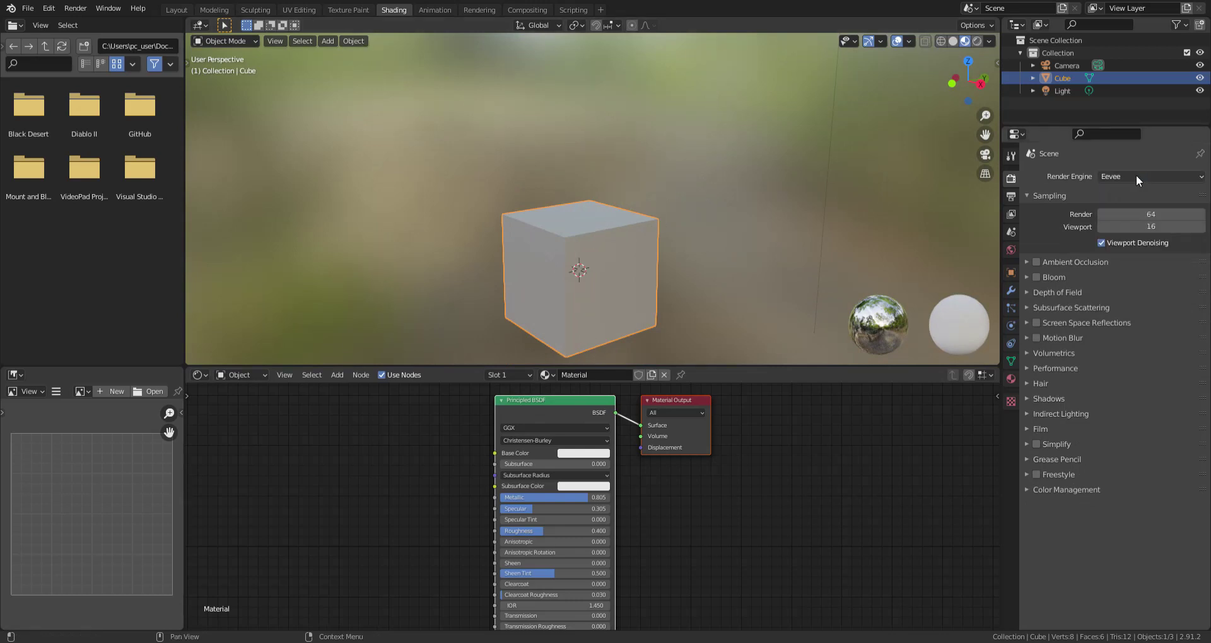
left_click(652, 153)
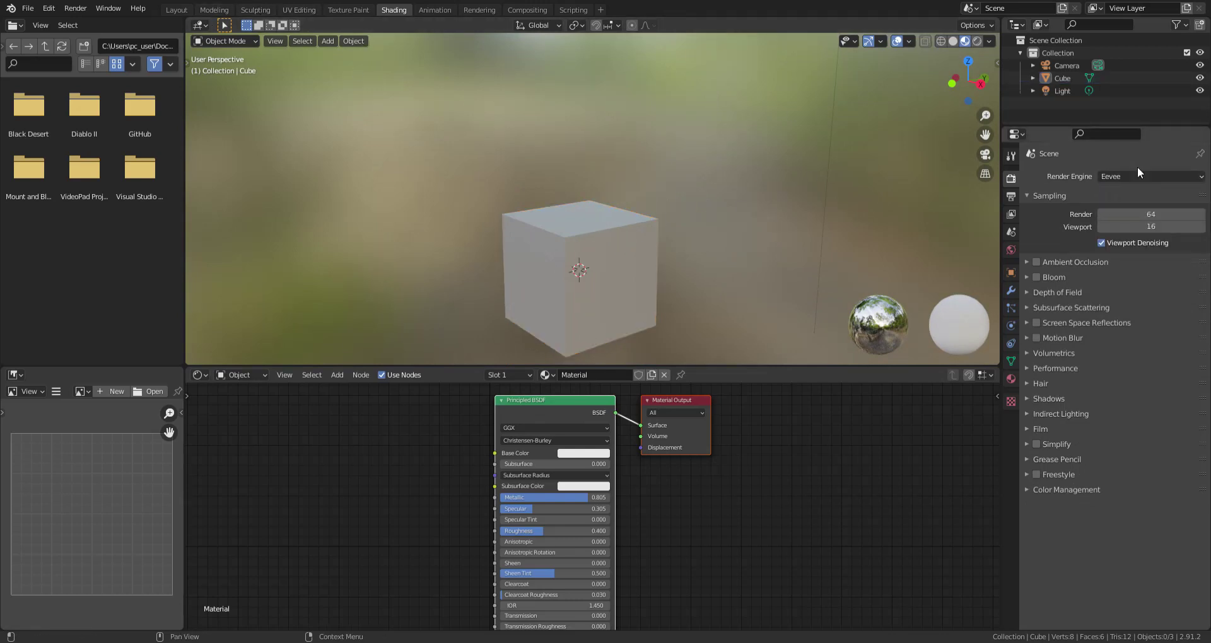
Return to the Layout workspace and select the cube there.
left_click(176, 10)
mouse_move(512, 165)
middle_mouse_down()
mouse_move(572, 177)
mouse_move(561, 182)
middle_mouse_up()
scroll(561, 181, "up", 4)
left_click(569, 310)
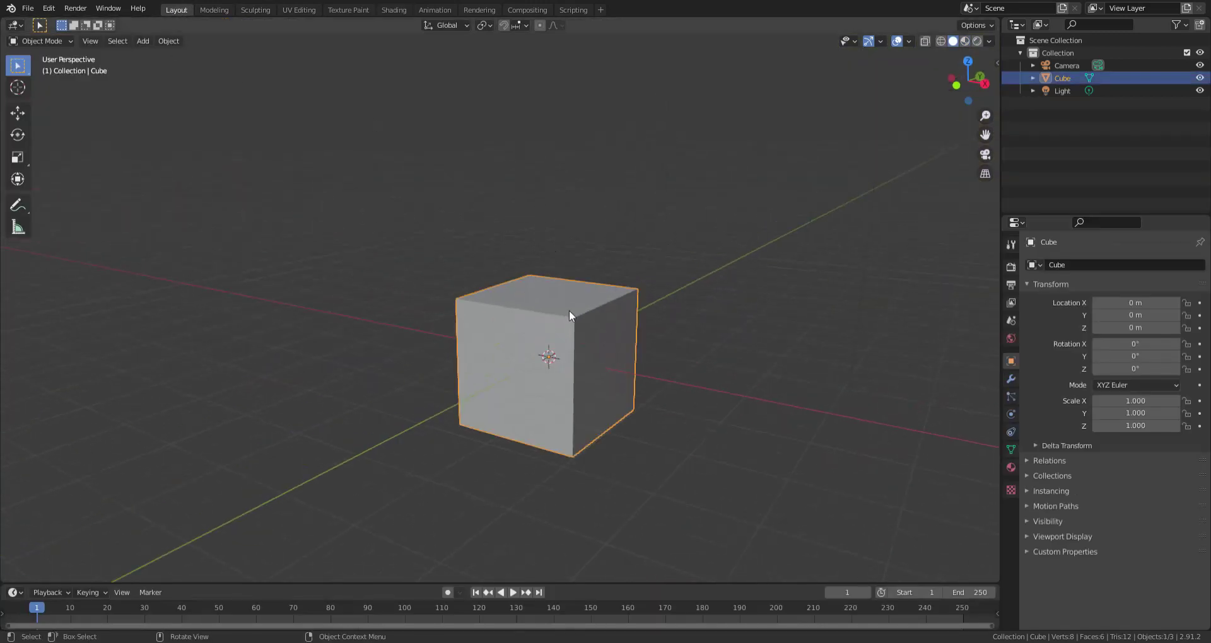
middle_click_drag(569, 310, 588, 276)
In the Modeling workspace, switch the cube to Object Mode.
left_click(214, 9)
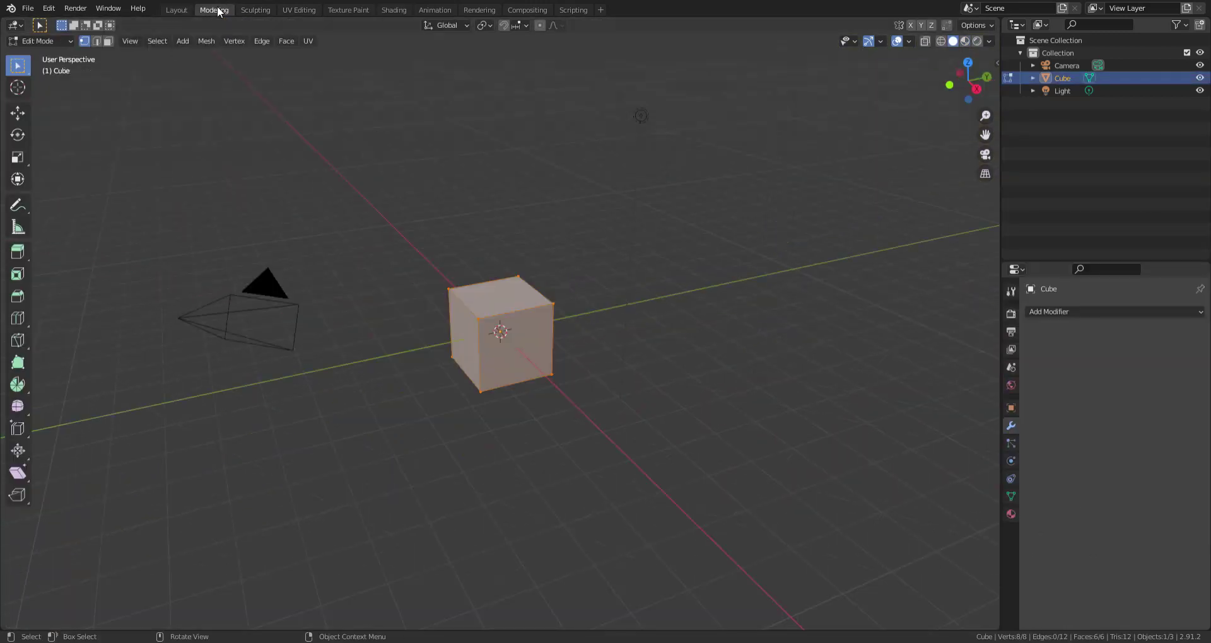
middle_click_drag(442, 227, 538, 225)
scroll(534, 275, "up", 4)
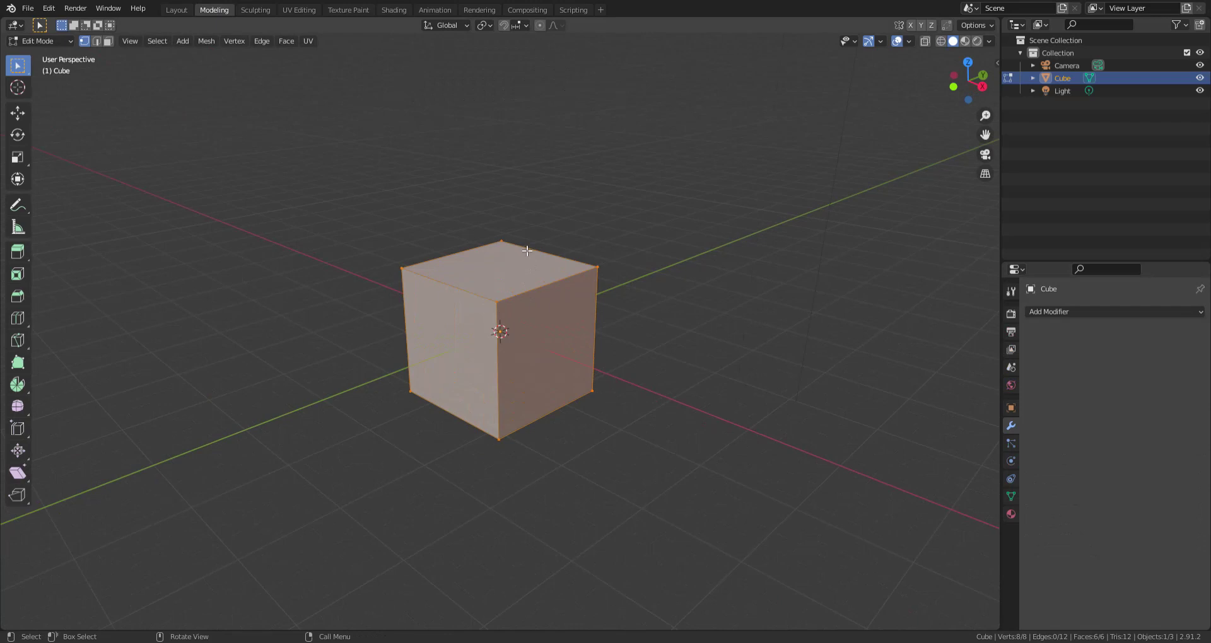
key("ctrl+Tab")
left_click(401, 242)
middle_click_drag(401, 242, 495, 254)
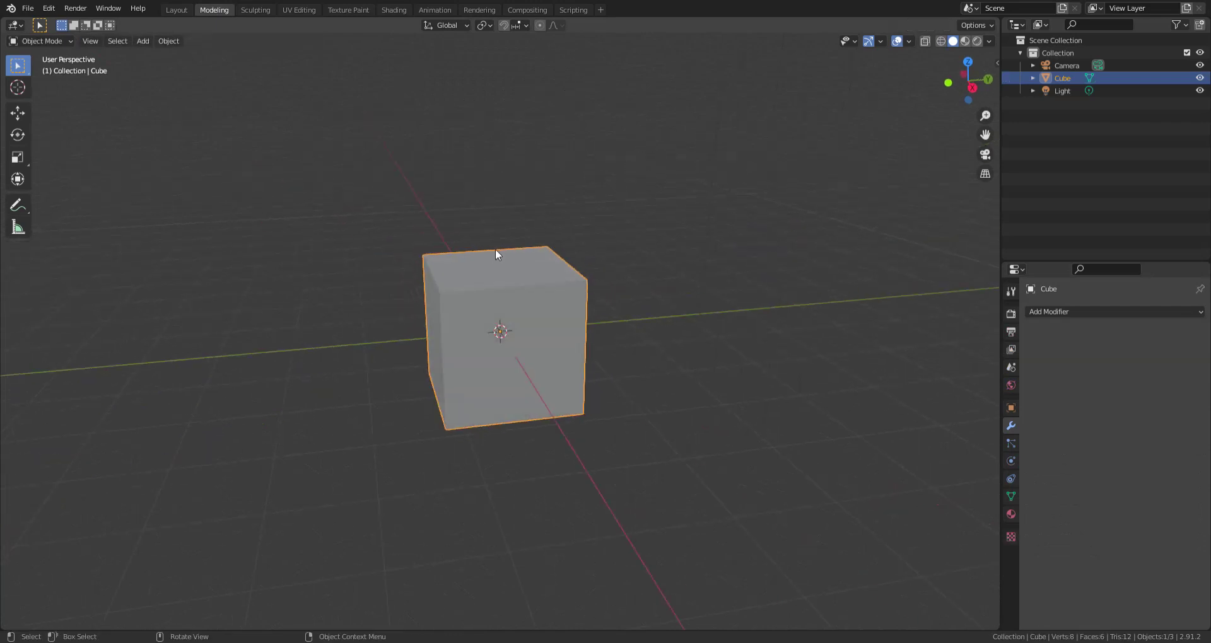
In the Sculpting workspace, switch the cube from Sculpt Mode to Edit Mode.
left_click(256, 9)
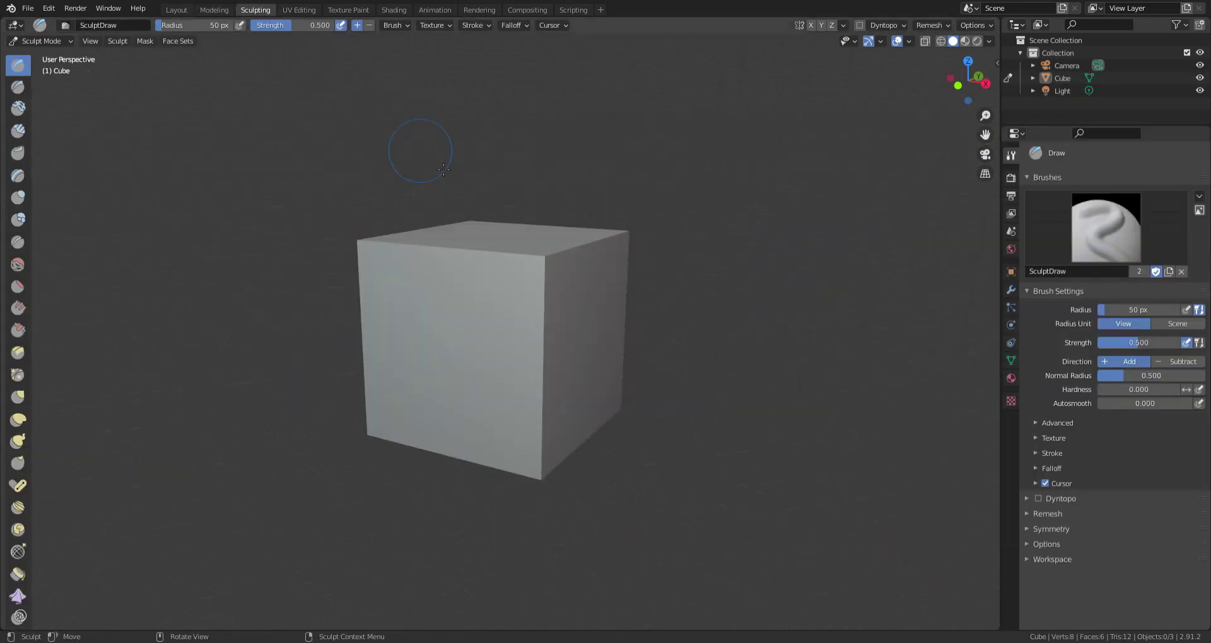
key("ctrl+Tab")
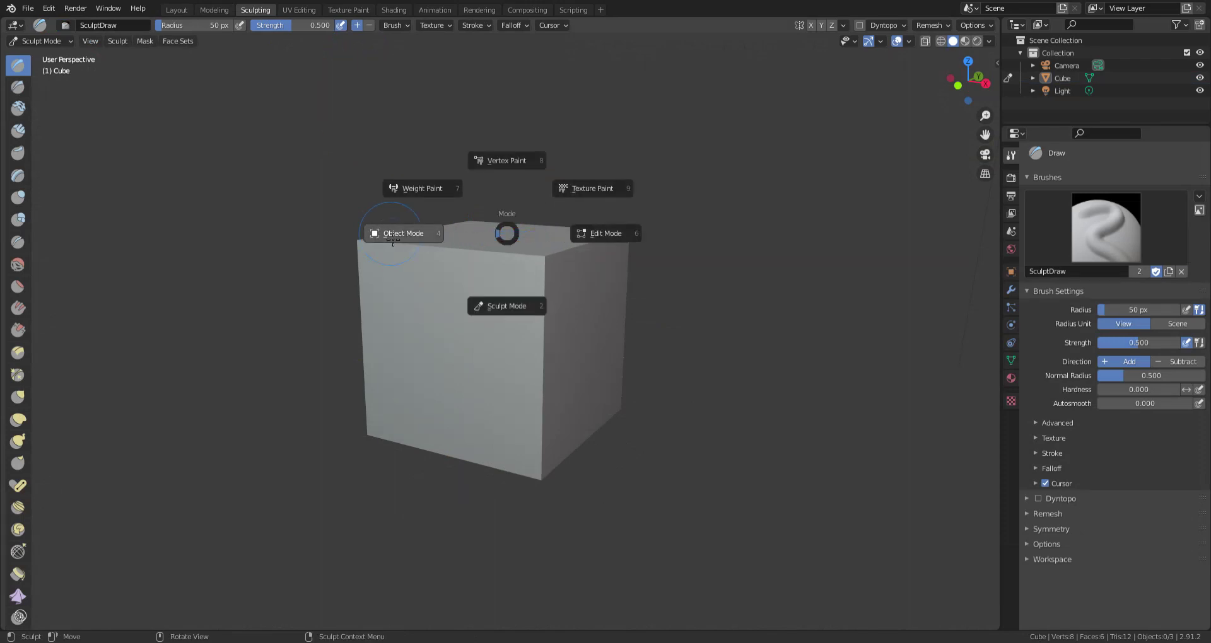
left_click(570, 251)
Try moving two of the cube's top corner vertices freely, and undo the moves.
left_click(483, 281)
middle_click_drag(580, 262, 532, 278)
left_click(476, 278)
key("g")
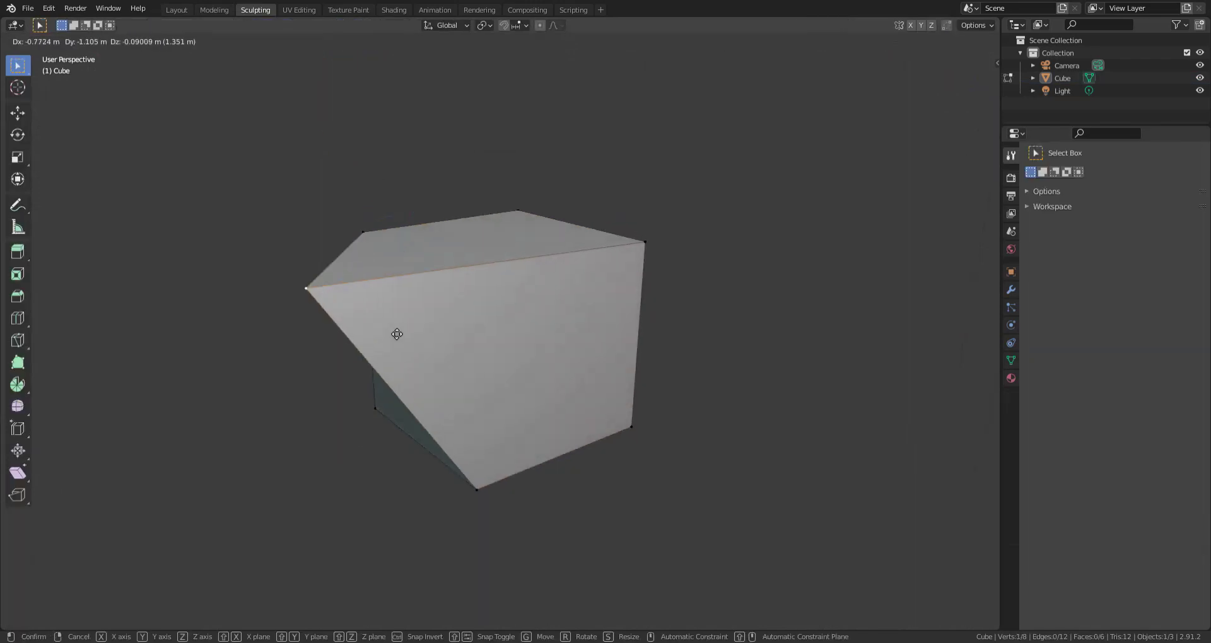
left_click(405, 328)
left_click(650, 250)
key("g")
left_click(658, 159)
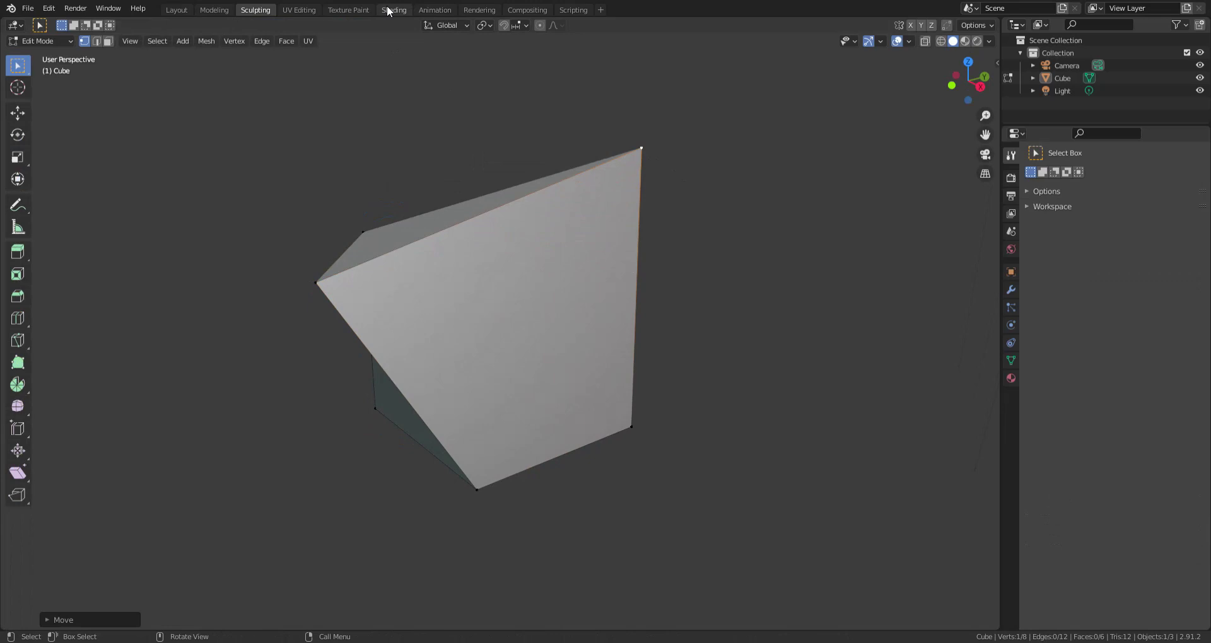
key("g")
left_click(648, 225)
key("ctrl+z")
key("ctrl+z")
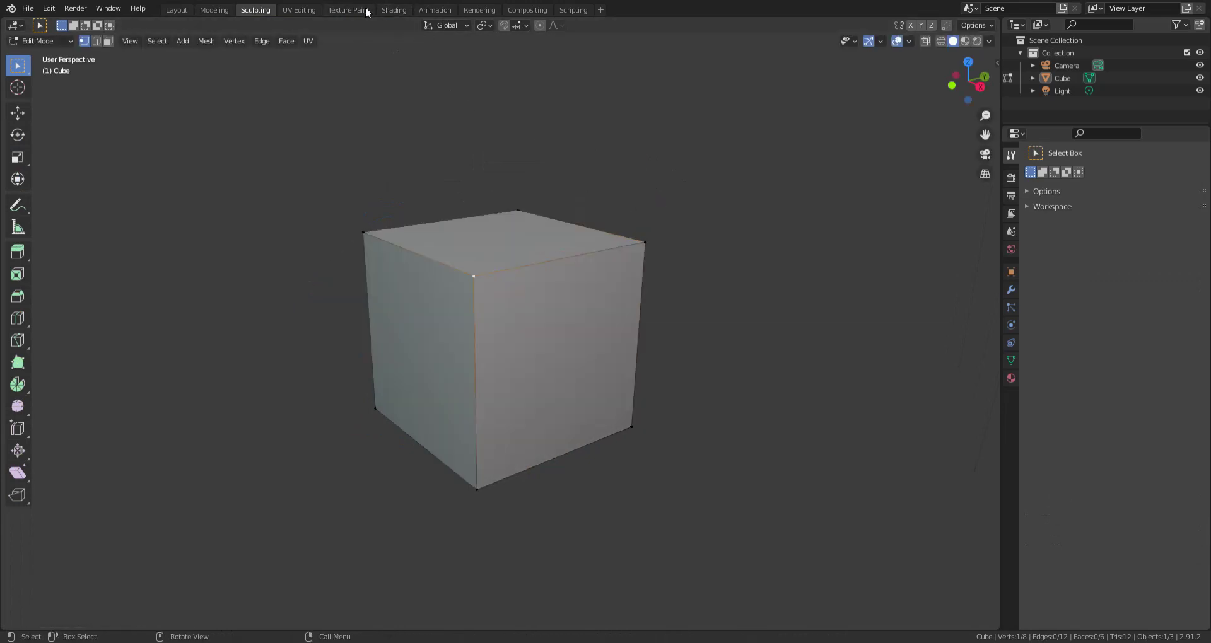
In the UV Editing workspace, select the cube's entire mesh and its whole UV layout.
key("ctrl+Page_Down")
scroll(776, 289, "up", 1)
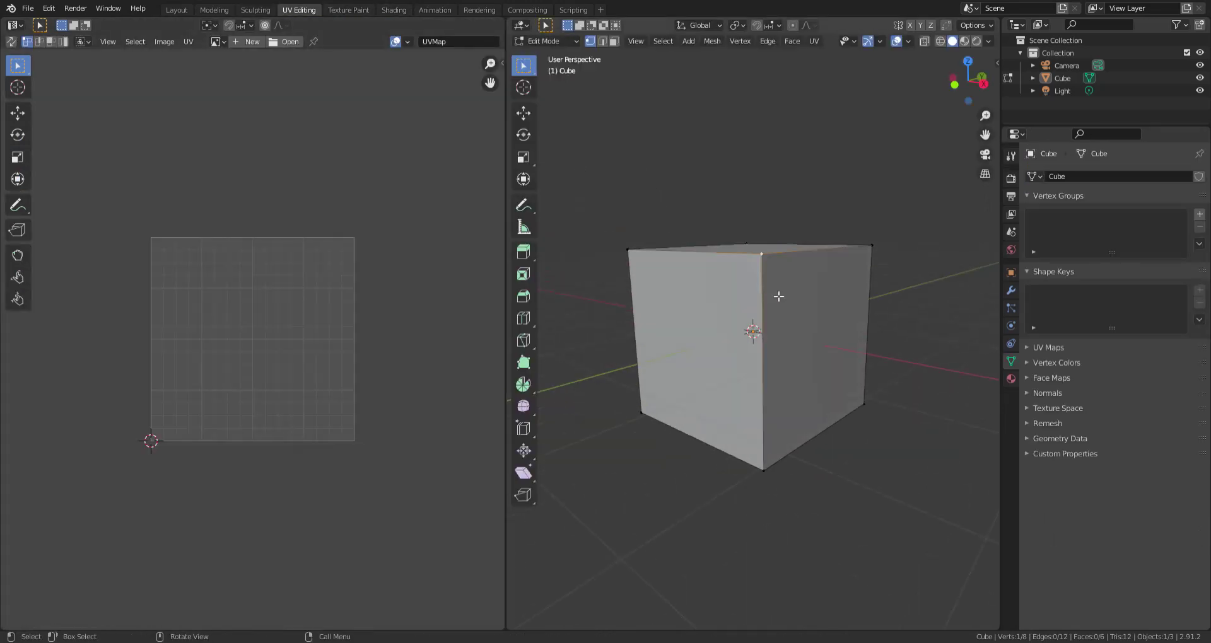
key("a")
left_click_drag(103, 165, 398, 476)
middle_click_drag(647, 298, 759, 324)
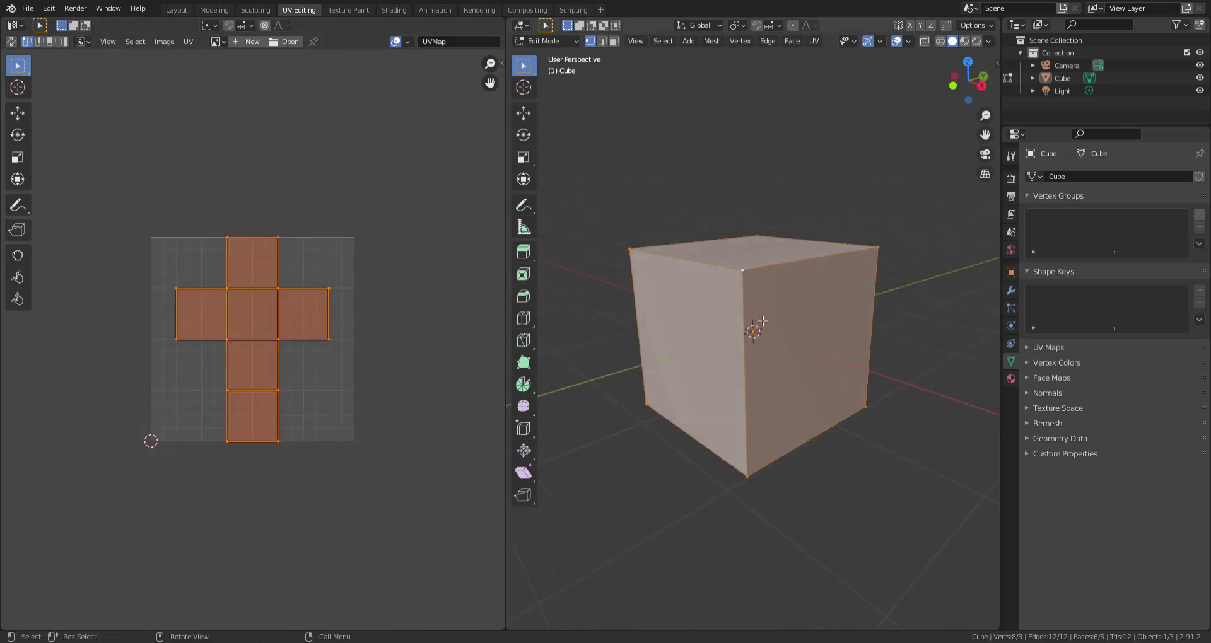
scroll(498, 305, "up", 1)
mouse_move(809, 364)
middle_mouse_down()
mouse_move(848, 357)
mouse_move(815, 366)
middle_mouse_up()
left_click(770, 267)
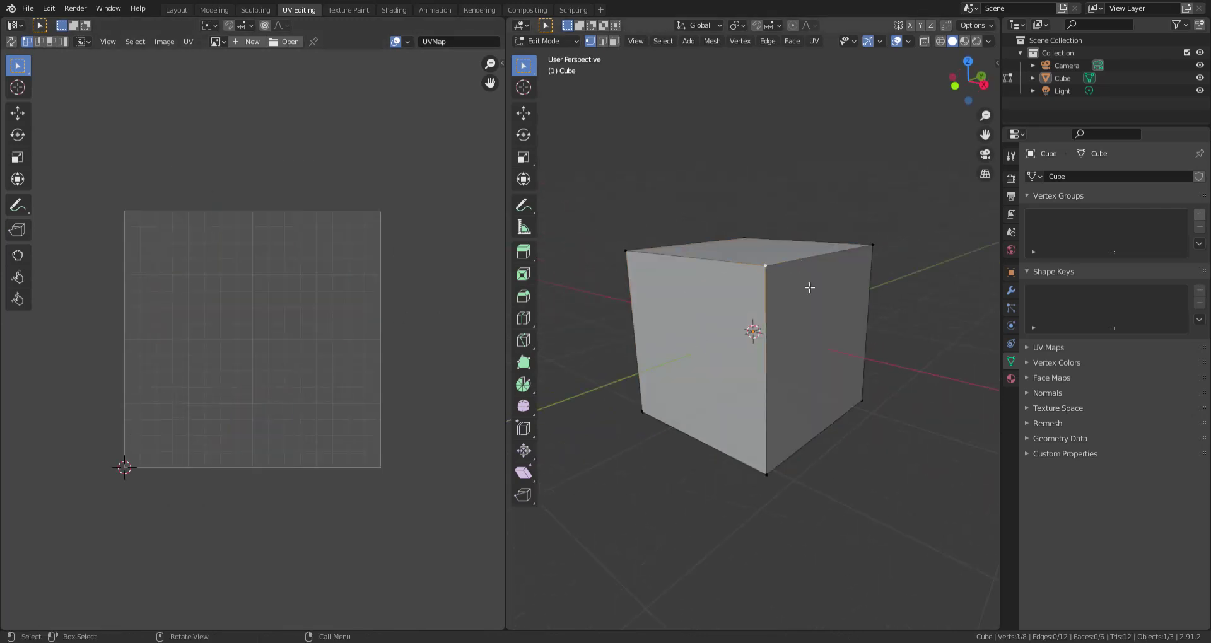
middle_click_drag(817, 314, 787, 311)
key("g")
key("Escape")
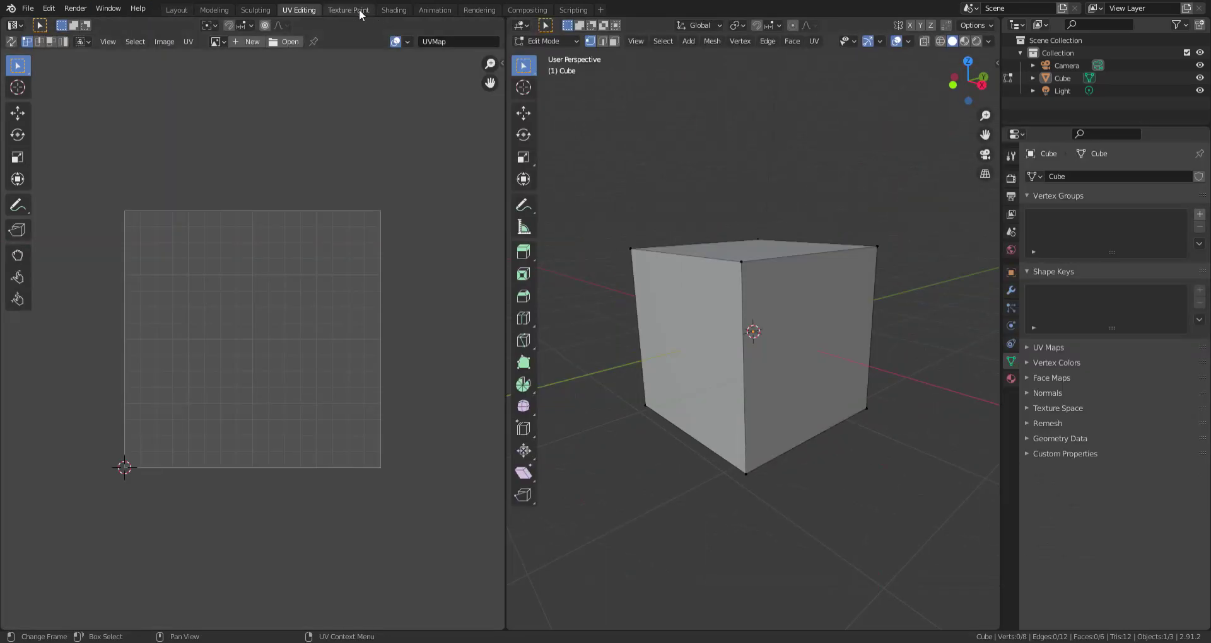
In the Shading workspace, select the cube and switch it to Edit Mode.
left_click(387, 11)
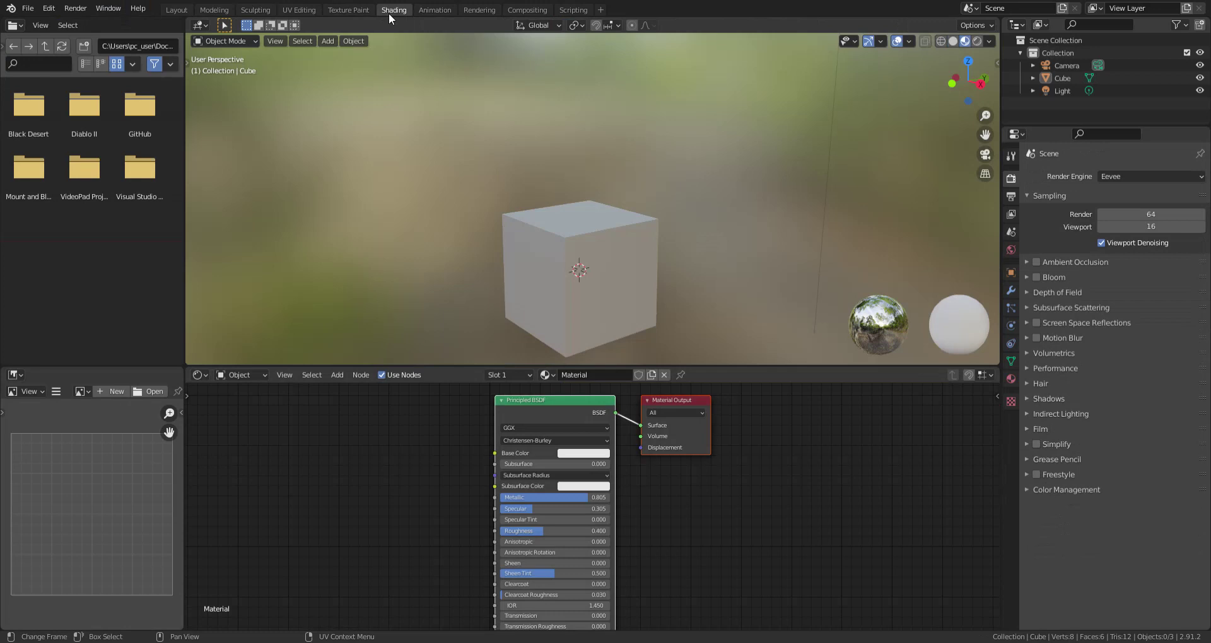
left_click(577, 253)
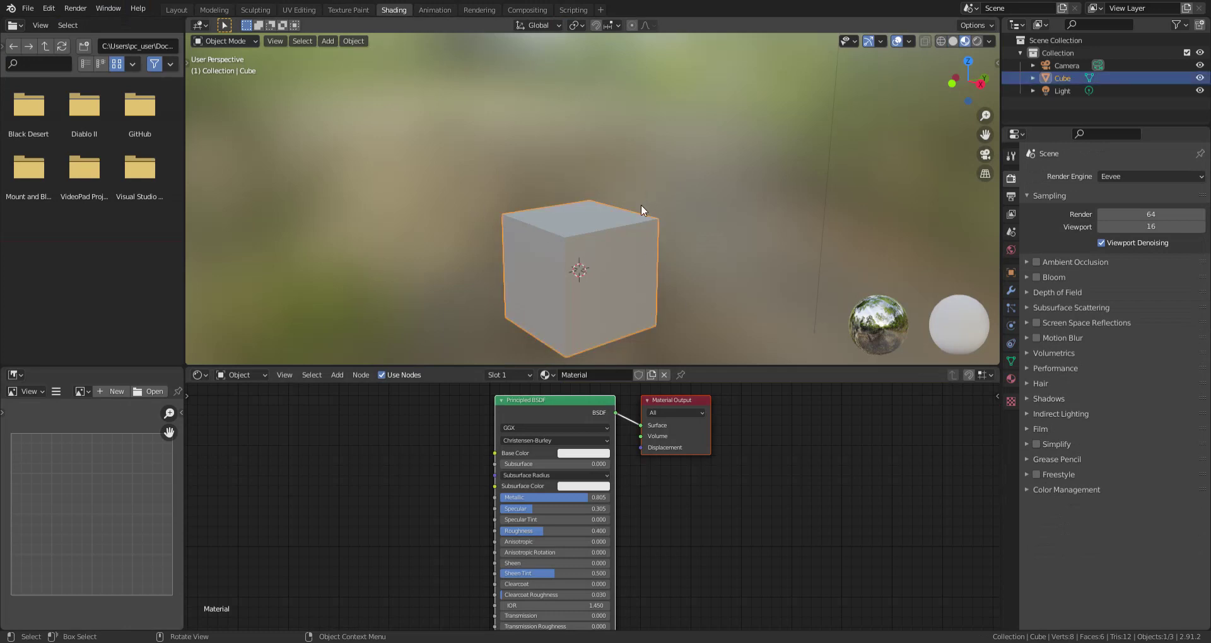
key("ctrl+Tab")
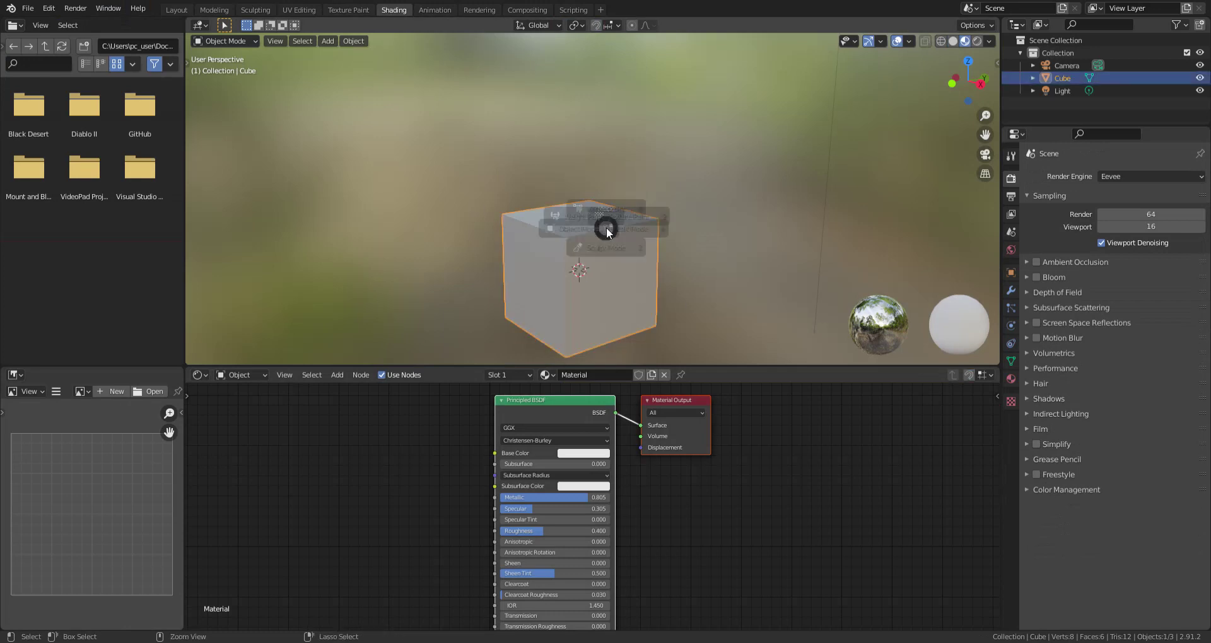
left_click(684, 229)
Try moving several of the cube's corner vertices freely in the Shading viewport.
left_click(588, 259)
mouse_move(674, 285)
middle_mouse_down()
mouse_move(609, 272)
mouse_move(656, 273)
middle_mouse_up()
key("g")
left_click(523, 232)
left_click(651, 232)
key("g")
left_click(716, 279)
left_click(660, 335)
key("g")
left_click(700, 341)
Undo the vertex moves and the preceding changes, going back to the cube in the Layout workspace.
key("ctrl+z")
key("ctrl+z")
key("ctrl+z")
key("ctrl+z")
key("ctrl+z")
key("ctrl+z")
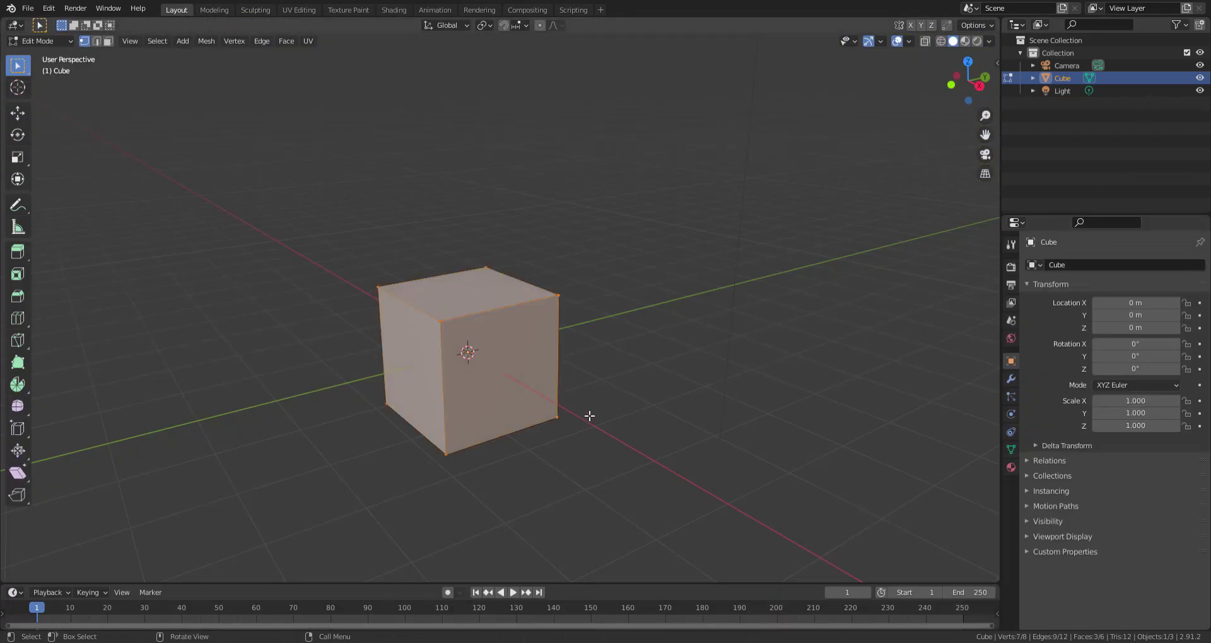
In the Layout workspace, clear the vertex selection and box-select the cube's visible vertices, repeating the selection several times.
left_click(589, 416)
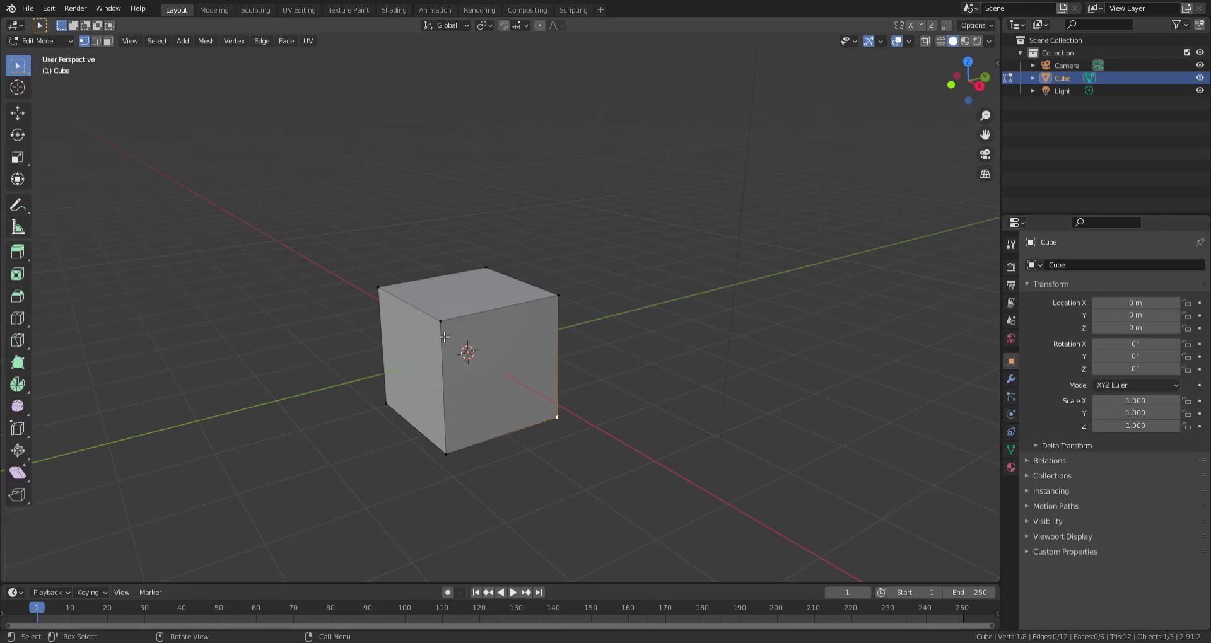
left_click_drag(273, 180, 645, 499)
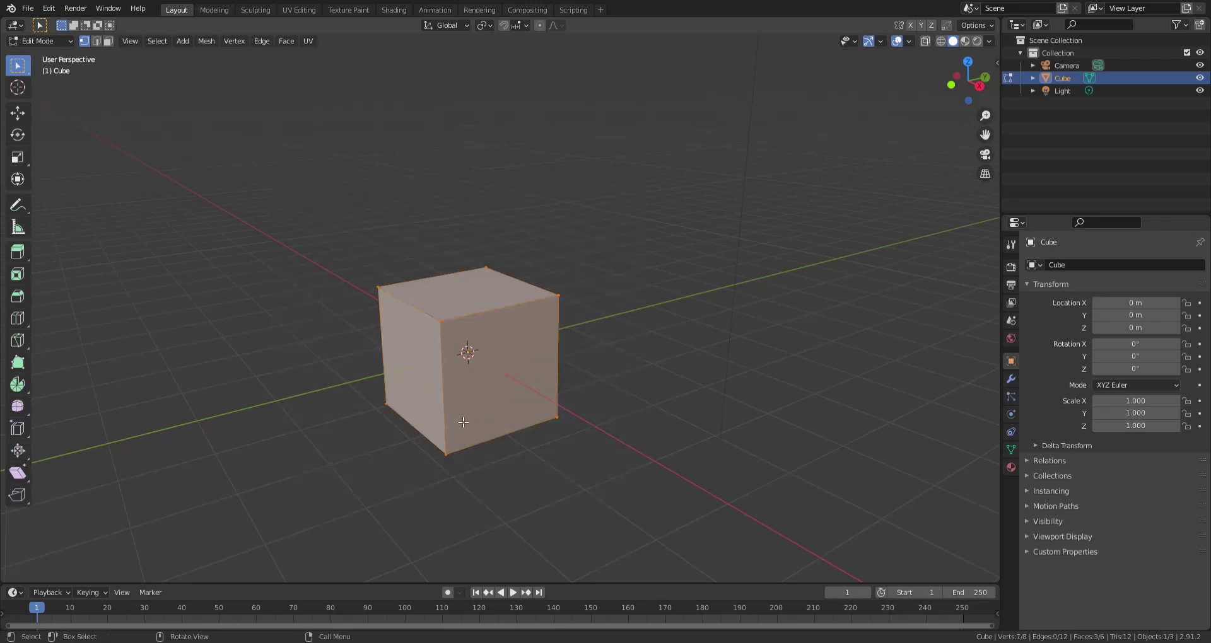
middle_click_drag(468, 400, 494, 411)
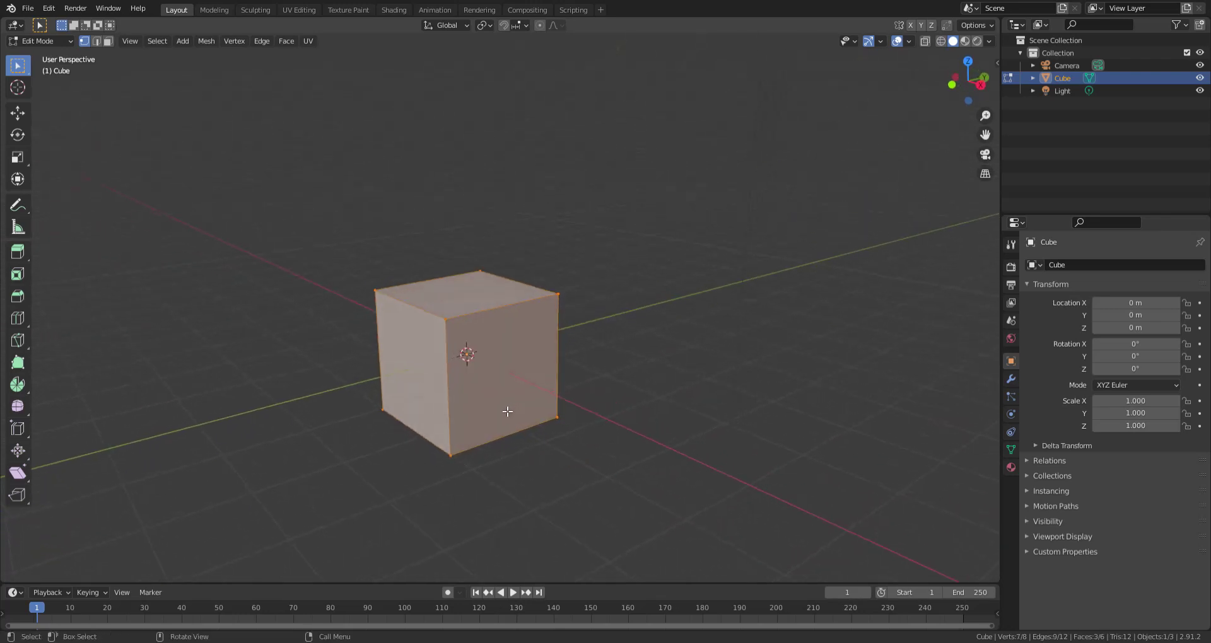
key("alt+a")
left_click_drag(312, 223, 617, 498)
key("alt+a")
left_click_drag(348, 169, 591, 504)
left_click(335, 266)
left_click_drag(322, 209, 615, 475)
middle_click_drag(588, 483, 468, 395)
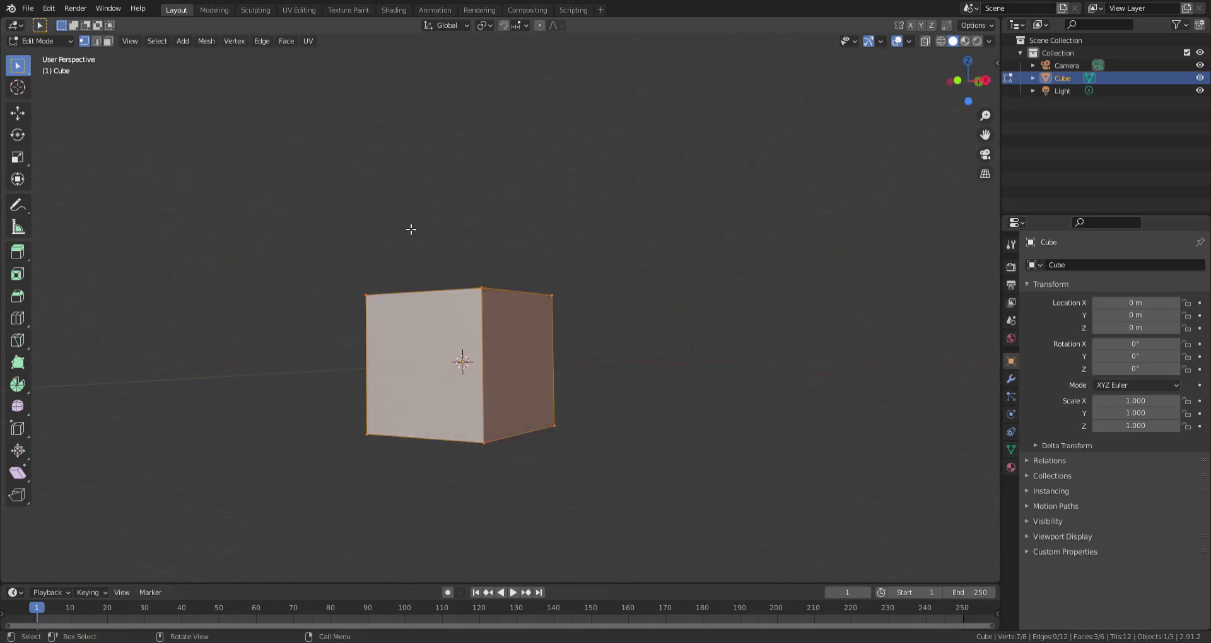
In the UV Editing workspace, select the cube's entire mesh and box-deselect its whole UV layout.
left_click(298, 9)
key("a")
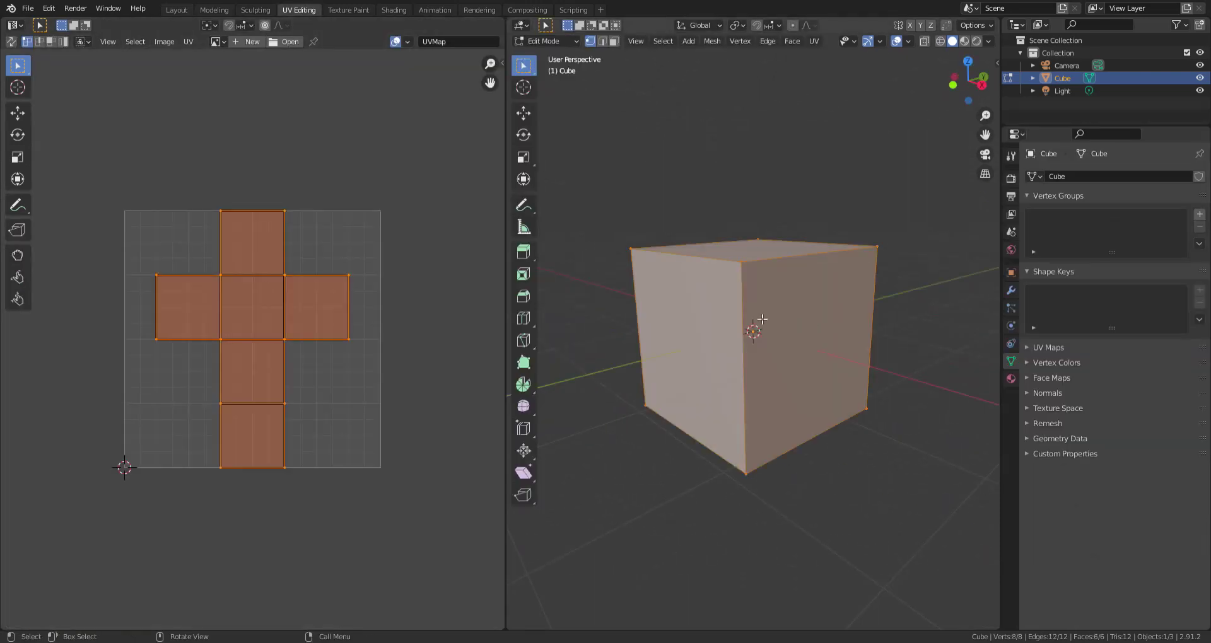
mouse_move(762, 319)
middle_mouse_down()
mouse_move(822, 307)
mouse_move(813, 264)
mouse_move(764, 313)
middle_mouse_up()
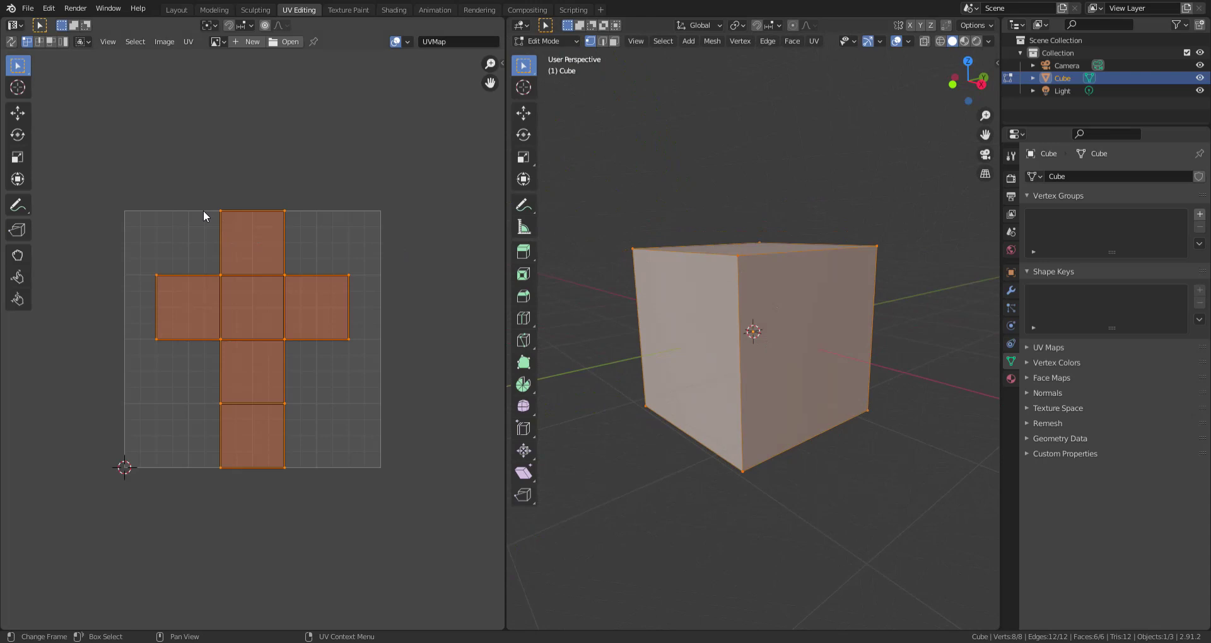
left_click_drag(125, 170, 391, 509, "ctrl")
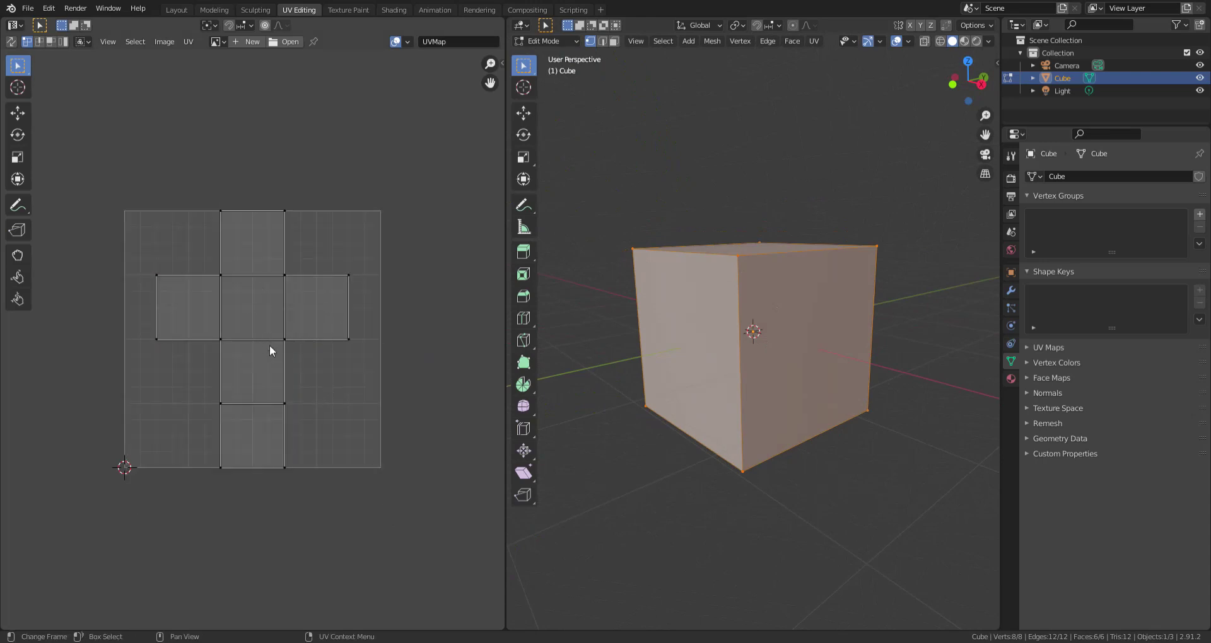
mouse_move(744, 341)
middle_mouse_down()
mouse_move(746, 353)
mouse_move(739, 345)
middle_mouse_up()
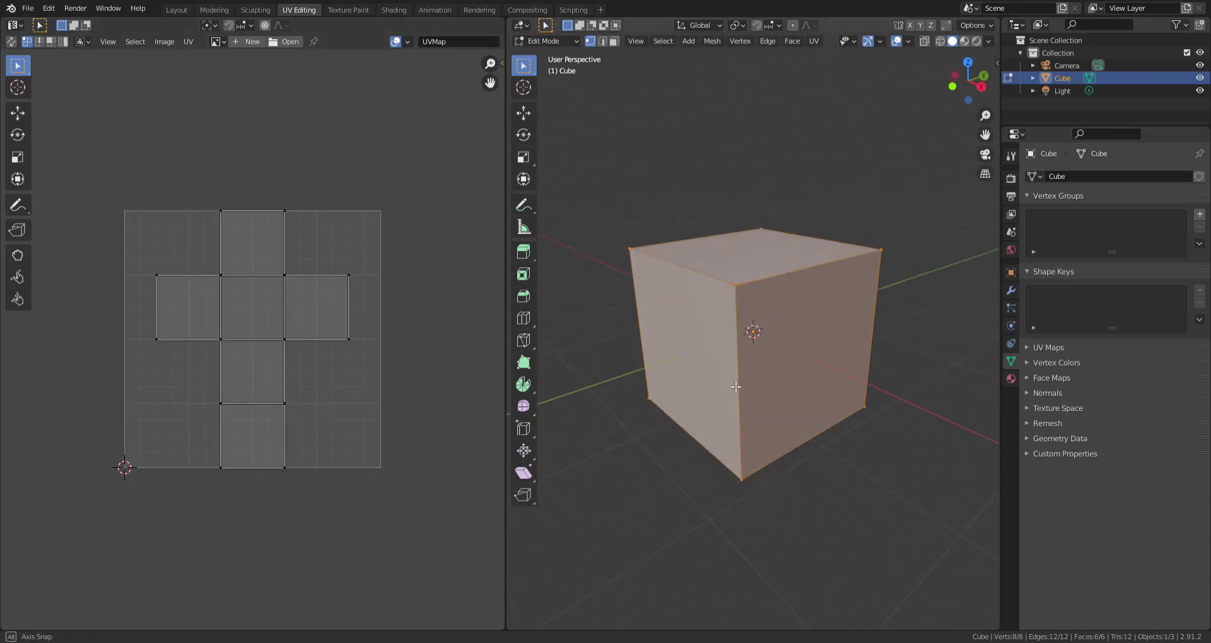
Select the two end vertices of the cube's front vertical edge, and reselect the entire mesh.
left_click(737, 295)
left_click(750, 459, "shift")
middle_click_drag(811, 469, 749, 355)
key("a")
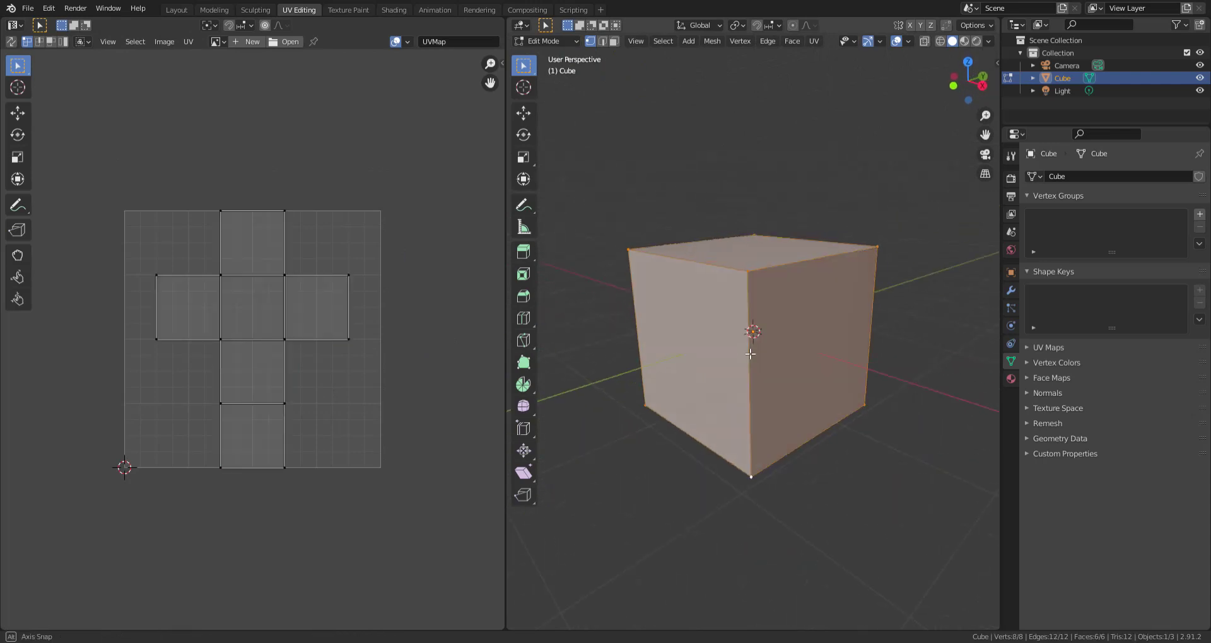
Switch the cube to Object Mode and delete it from the scene.
key("Tab")
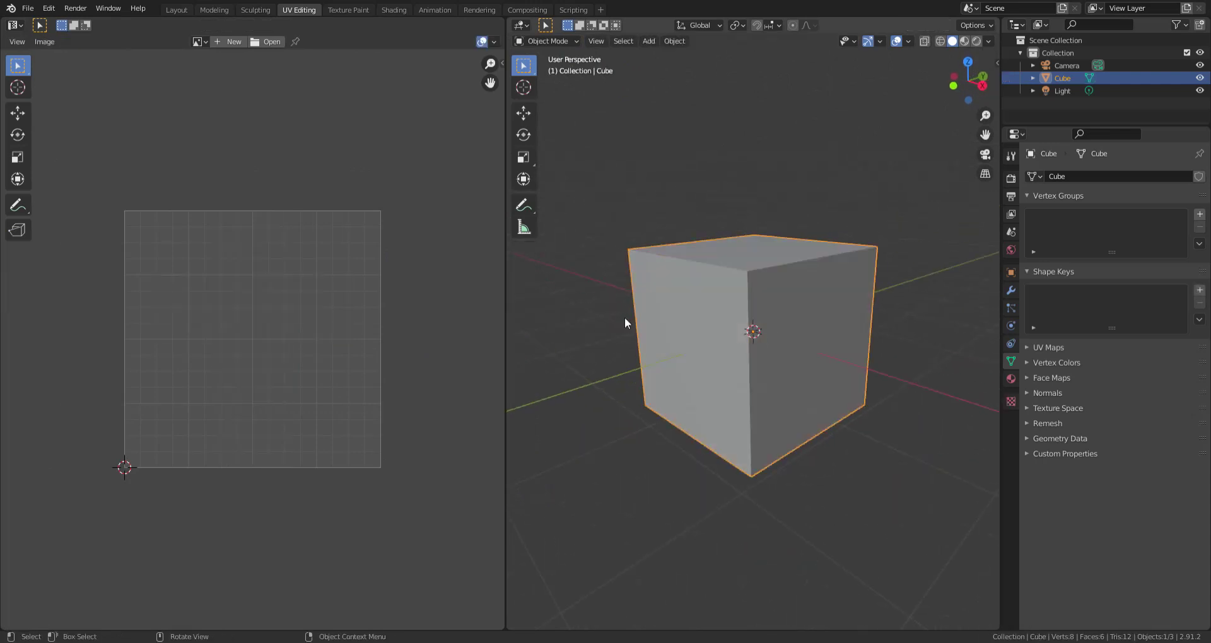
left_click(624, 316)
left_click(713, 246)
key("Tab")
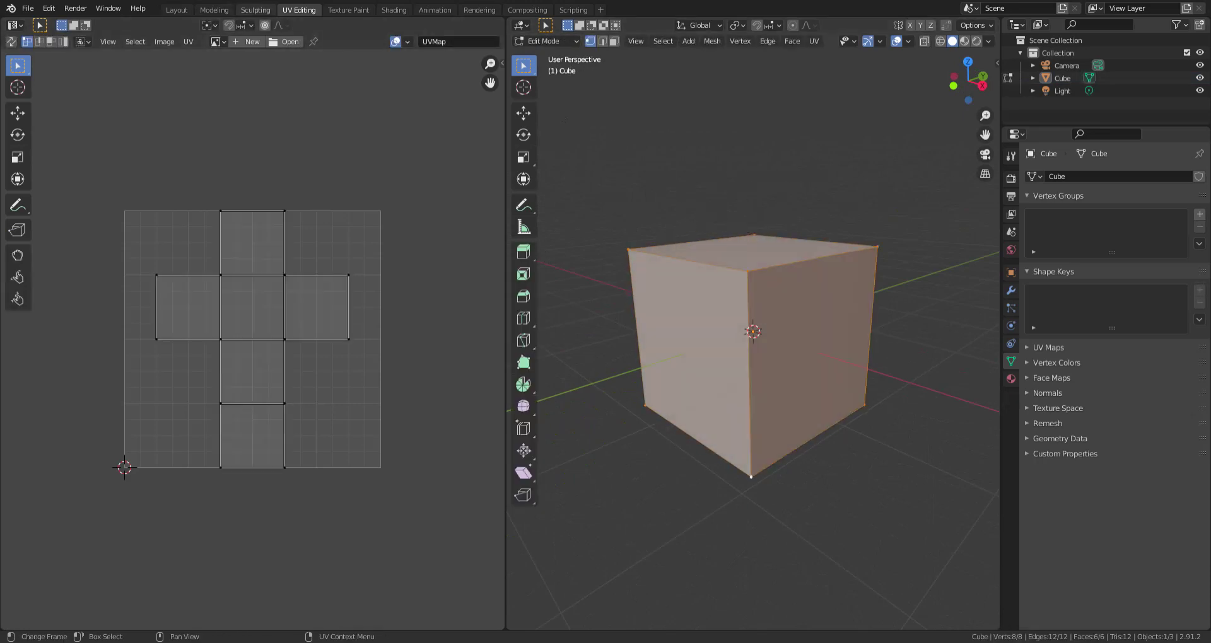
key("x")
key("Tab")
left_click(692, 184)
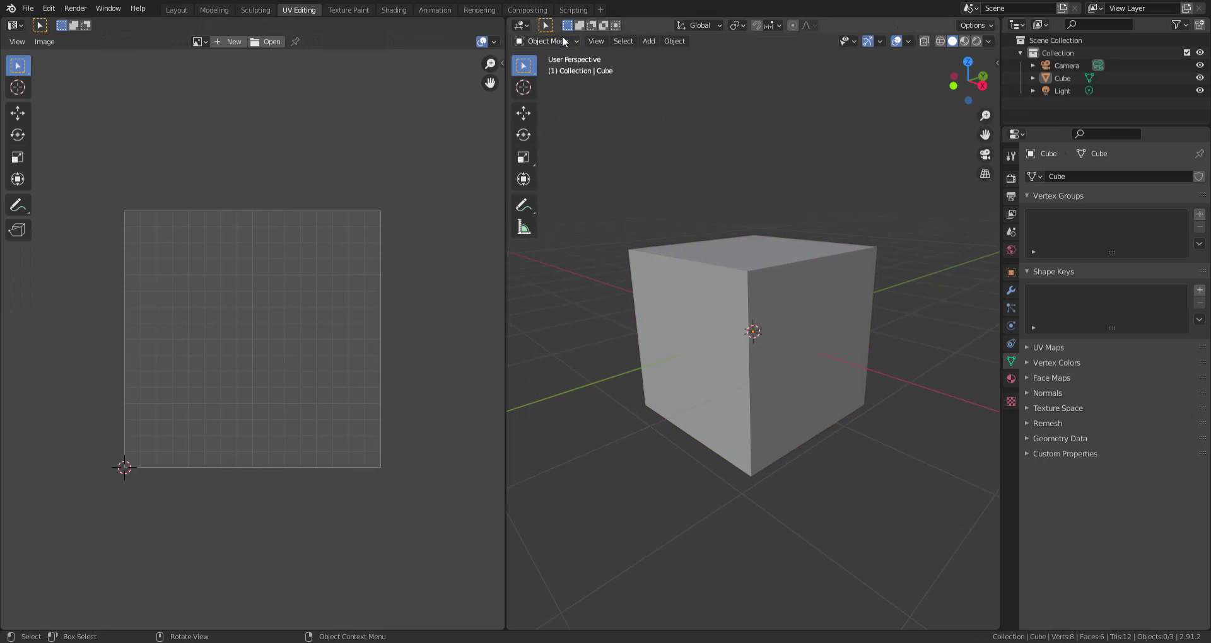
left_click(782, 241)
key("x")
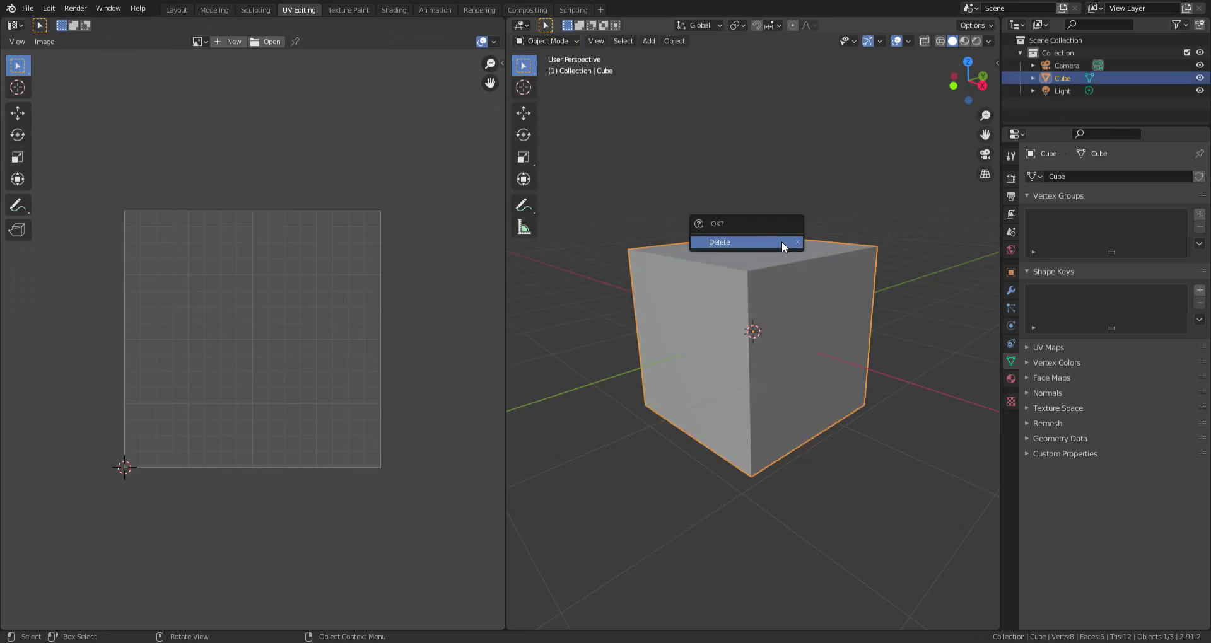
left_click(732, 242)
Add a UV sphere, enter Edit Mode and select its whole UV layout.
key("shift+a")
mouse_move(733, 293)
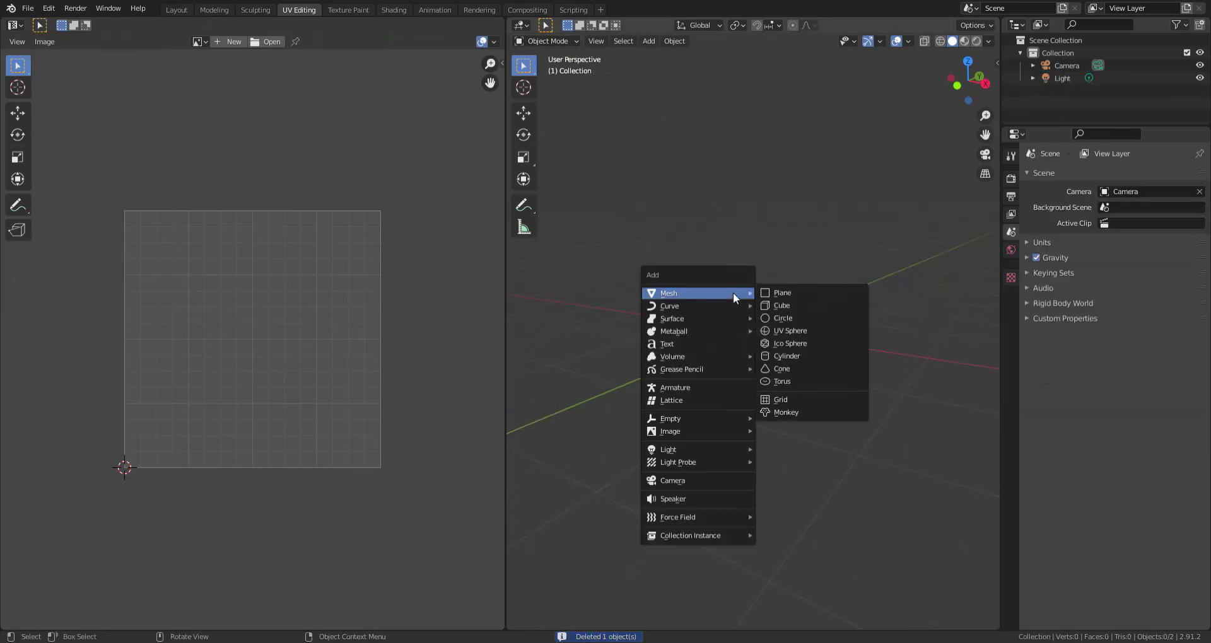
left_click(804, 333)
key("Tab")
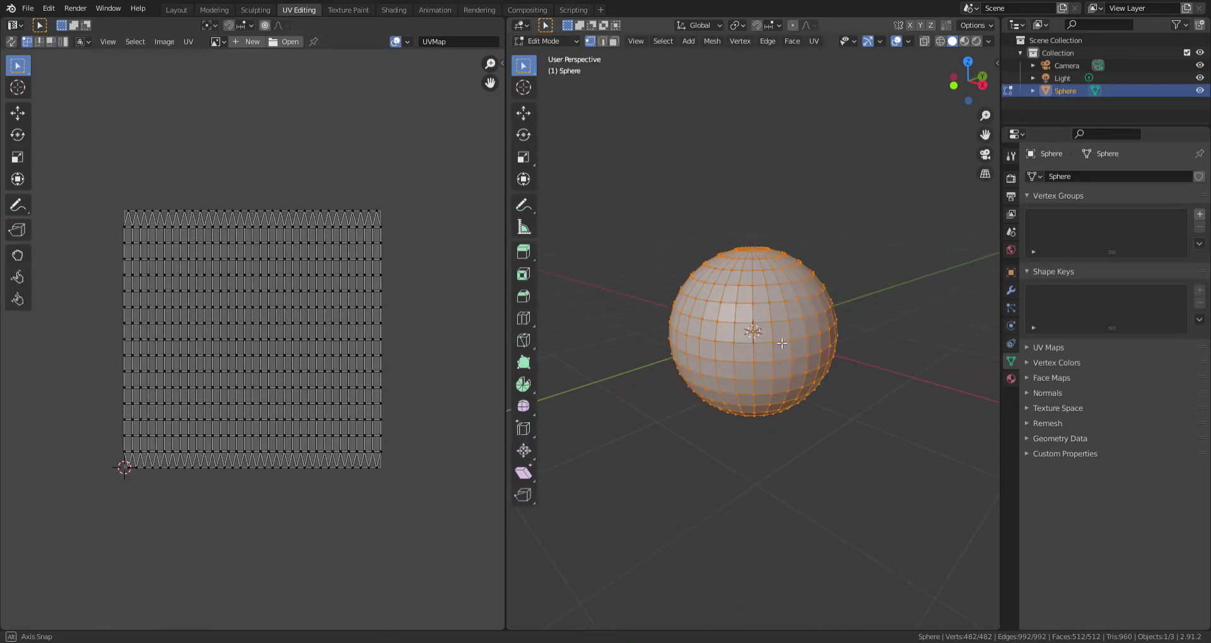
left_click_drag(59, 165, 440, 555)
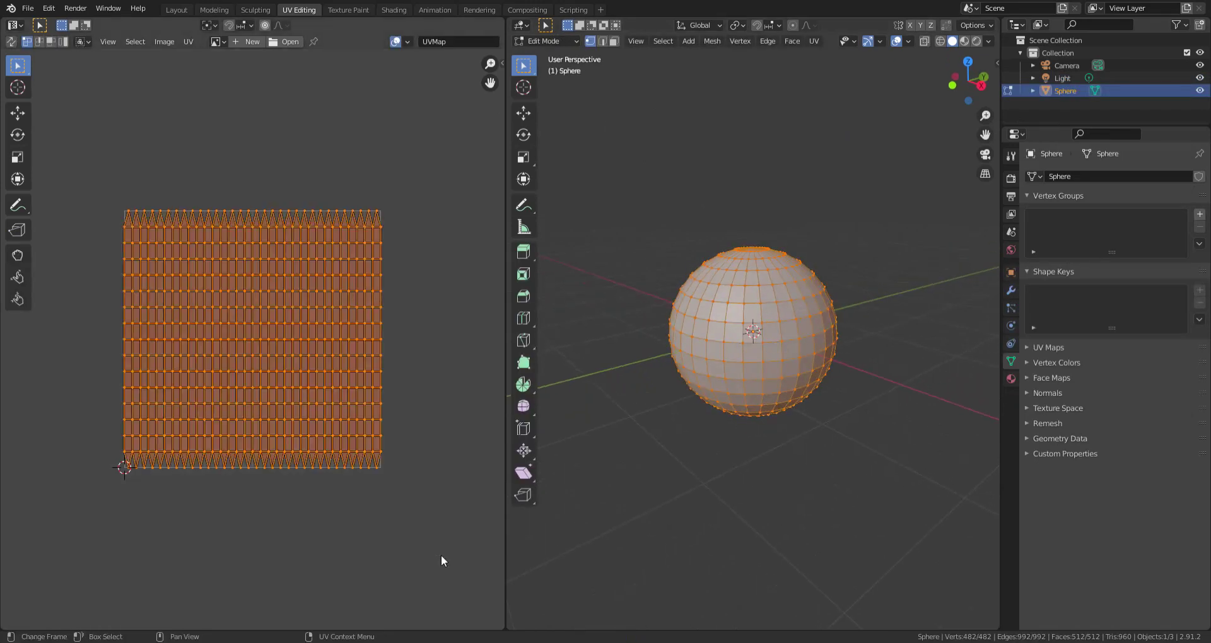
Select a vertical edge loop running through the sphere's poles and mark it as a seam.
left_click(703, 460)
scroll(703, 460, "up", 3)
middle_click_drag(716, 451, 702, 427)
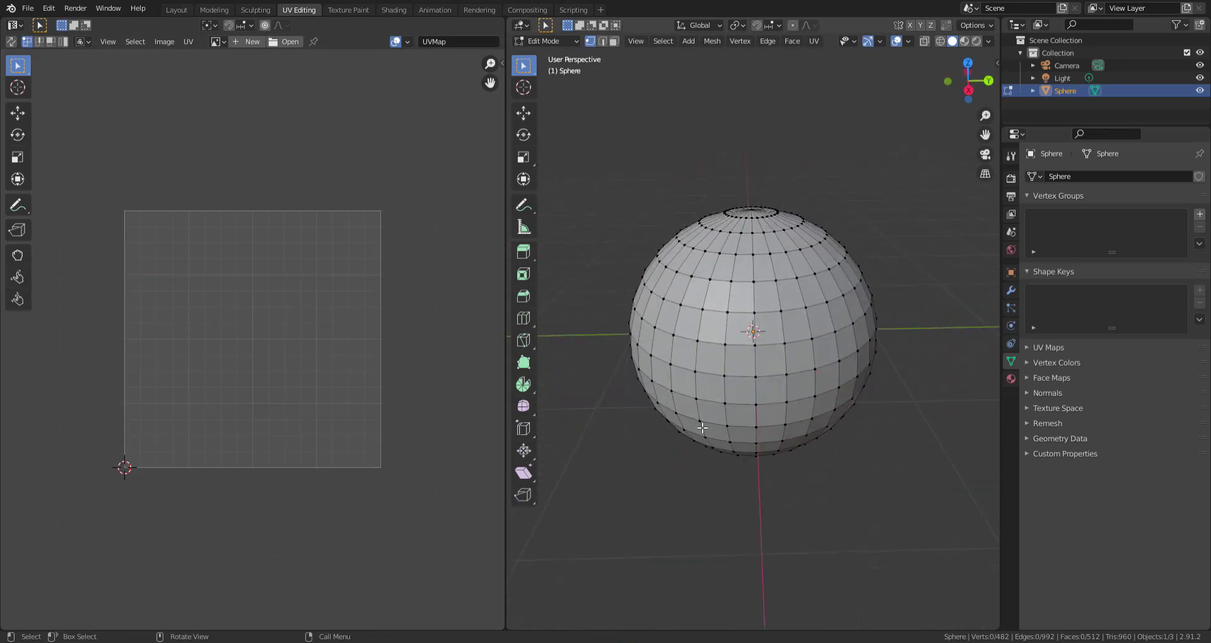
left_click(764, 361, "alt")
scroll(840, 406, "up", 1)
middle_click_drag(840, 406, 747, 341)
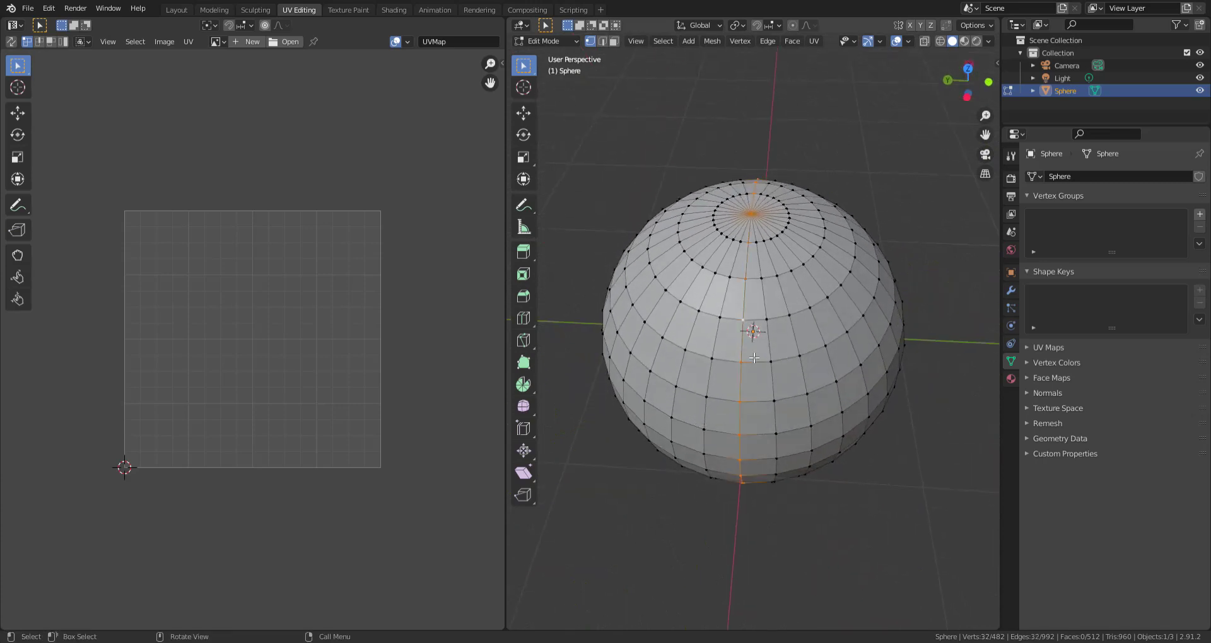
key("KP_7")
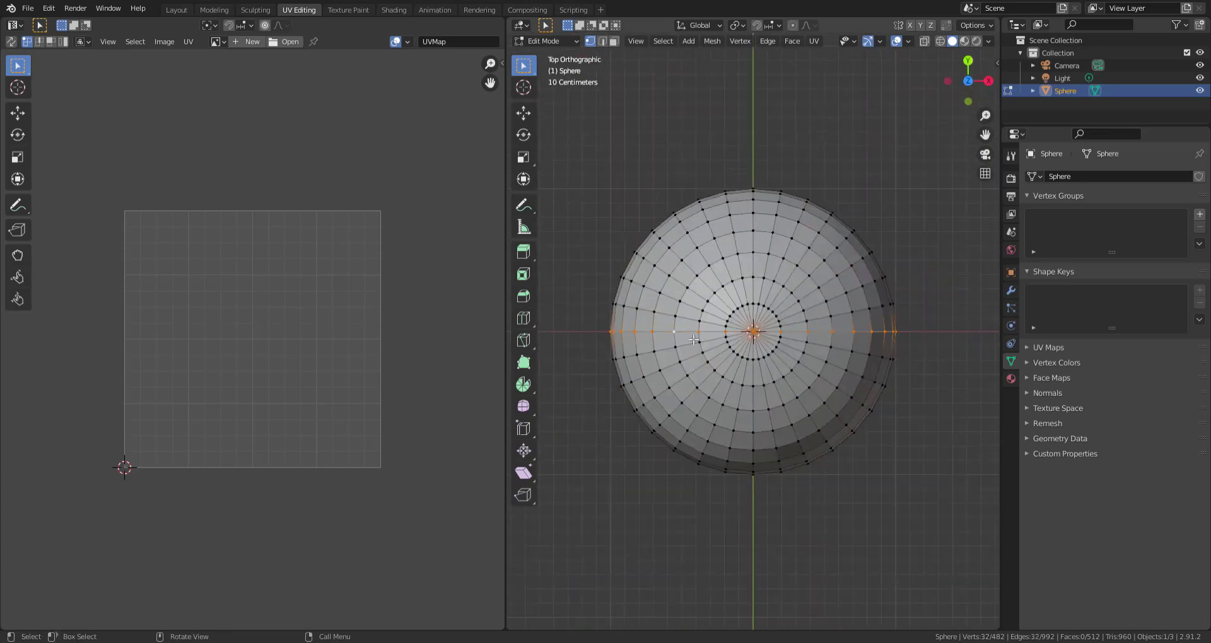
mouse_move(694, 339)
middle_mouse_down()
mouse_move(725, 372)
mouse_move(698, 353)
mouse_move(750, 334)
mouse_move(744, 344)
mouse_move(851, 111)
mouse_move(778, 190)
mouse_move(742, 394)
mouse_move(695, 335)
middle_mouse_up()
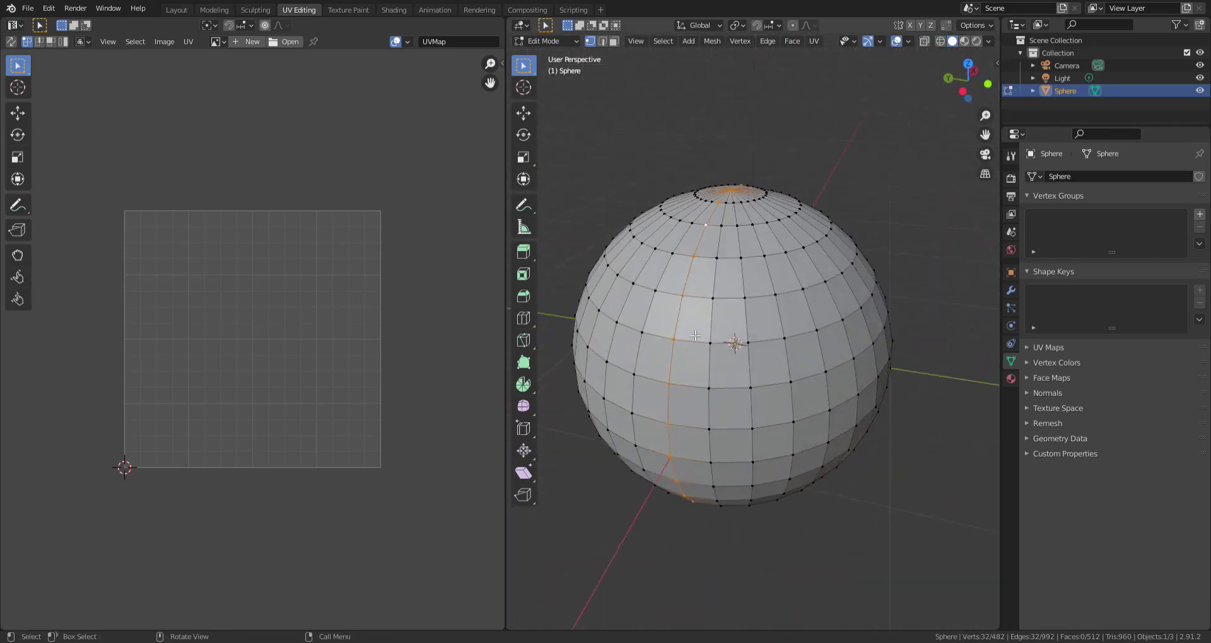
middle_click_drag(681, 390, 767, 342)
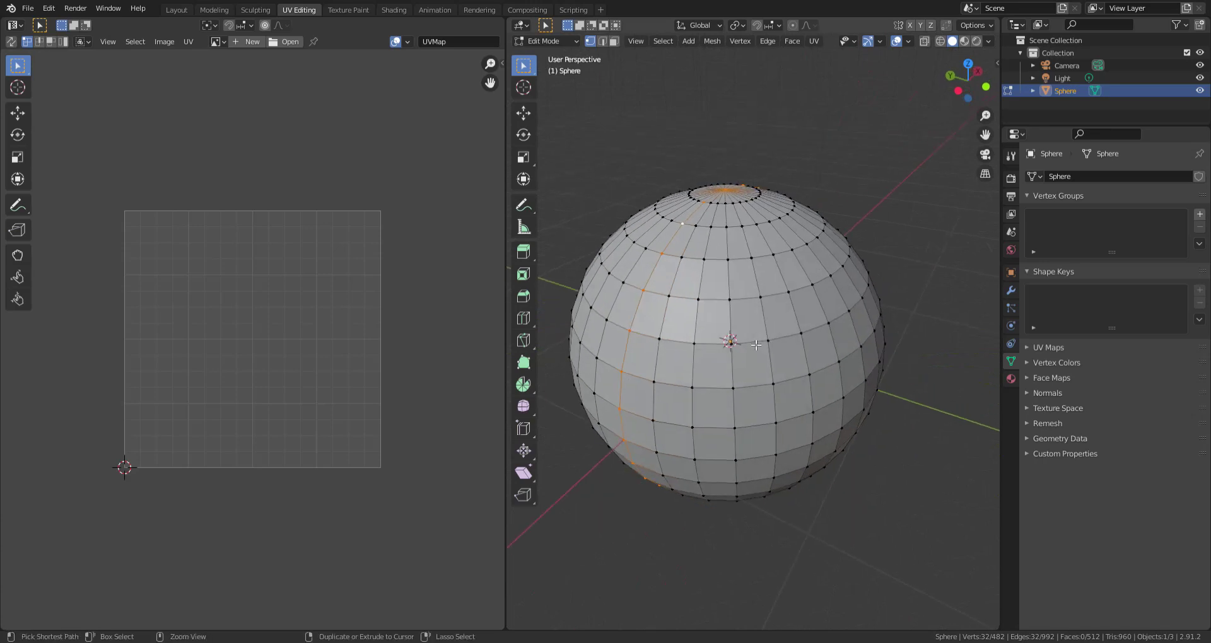
key("ctrl+e")
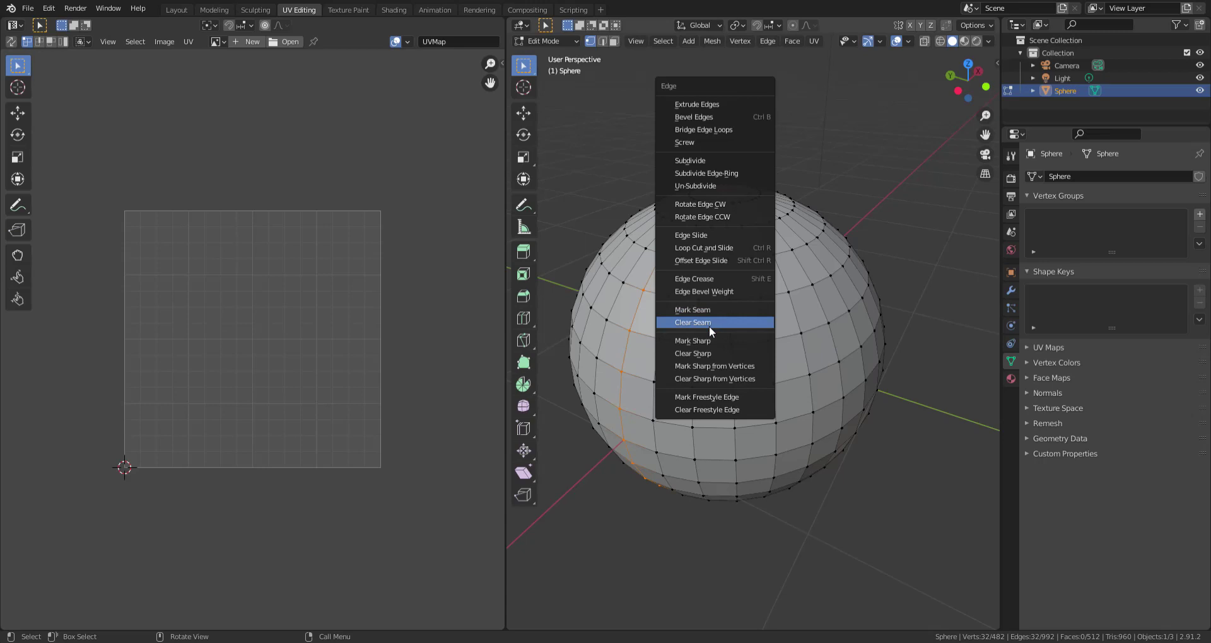
left_click(720, 310)
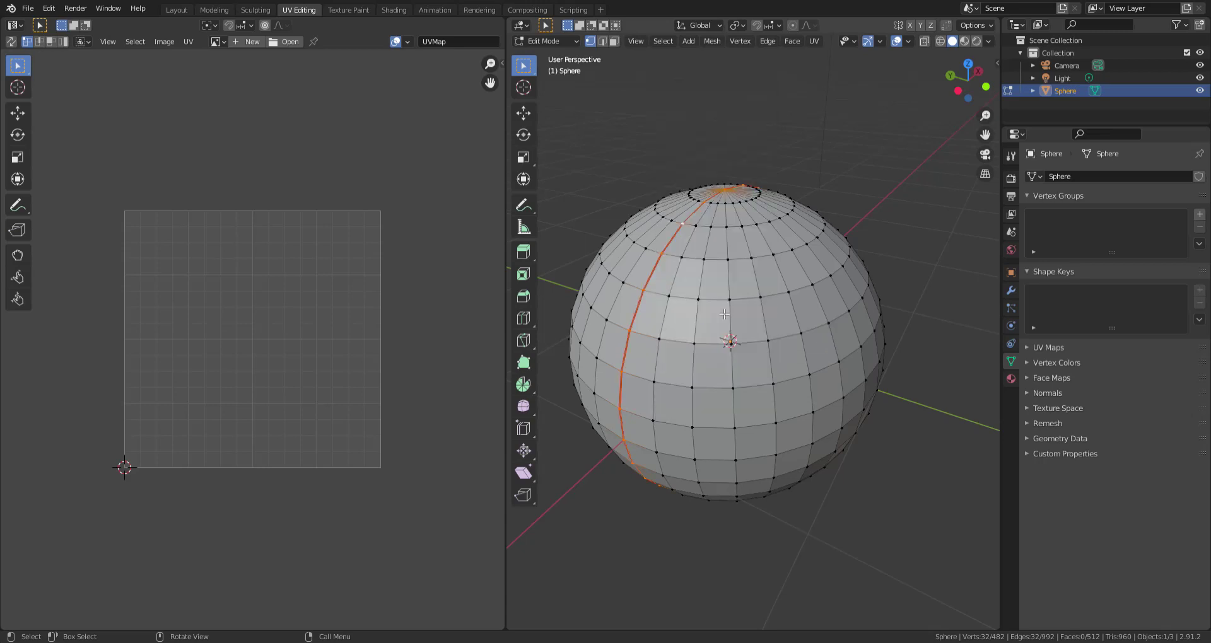
Clear the edge loop selection and inspect the marked seam around the sphere.
middle_click_drag(724, 314, 768, 317)
middle_click_drag(769, 270, 741, 356)
key("Tab")
key("Tab")
left_click(912, 410)
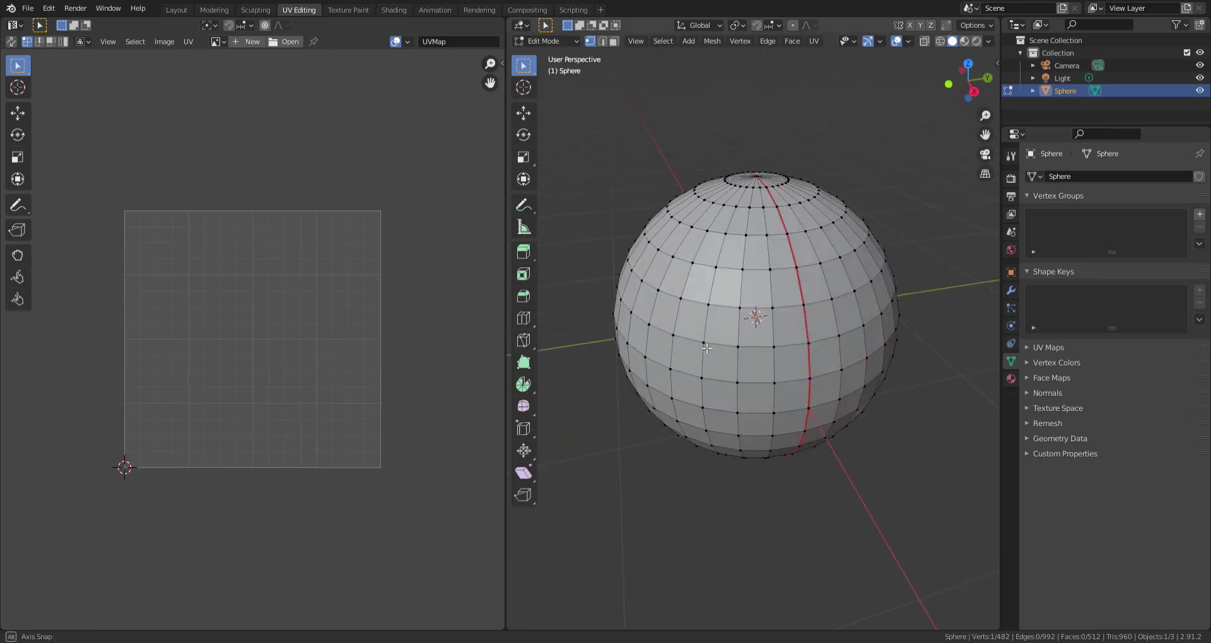
Unwrap the sphere's entire mesh along the seam, and deselect the whole UV layout.
middle_click_drag(706, 348, 844, 361)
key("a")
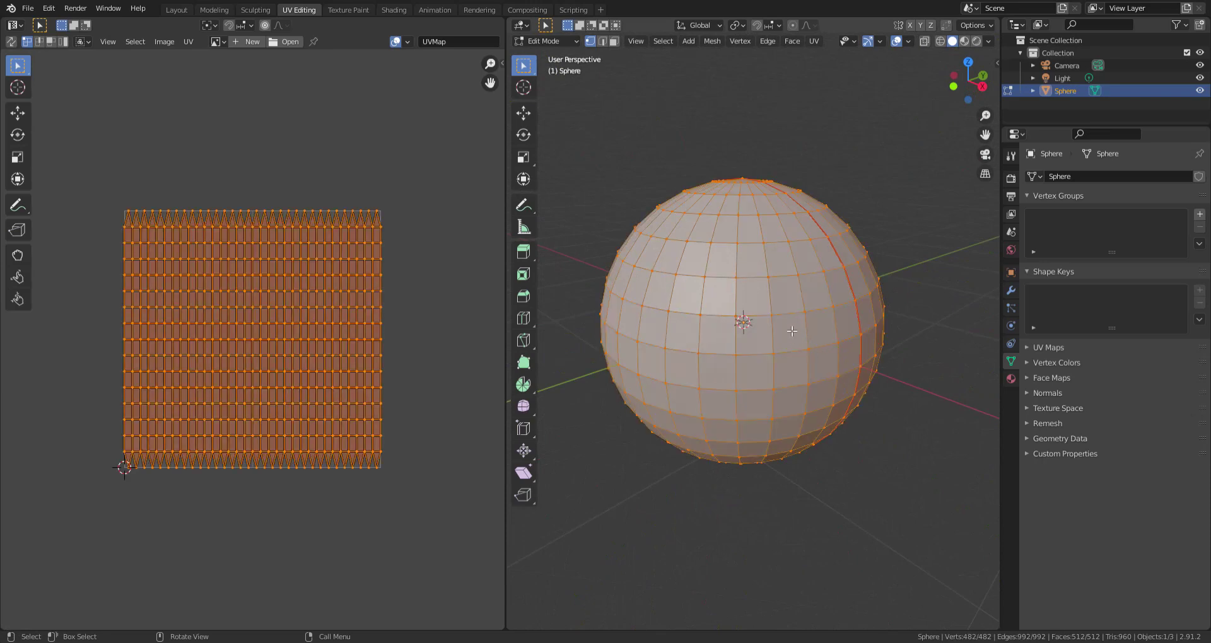
key("u")
key("u")
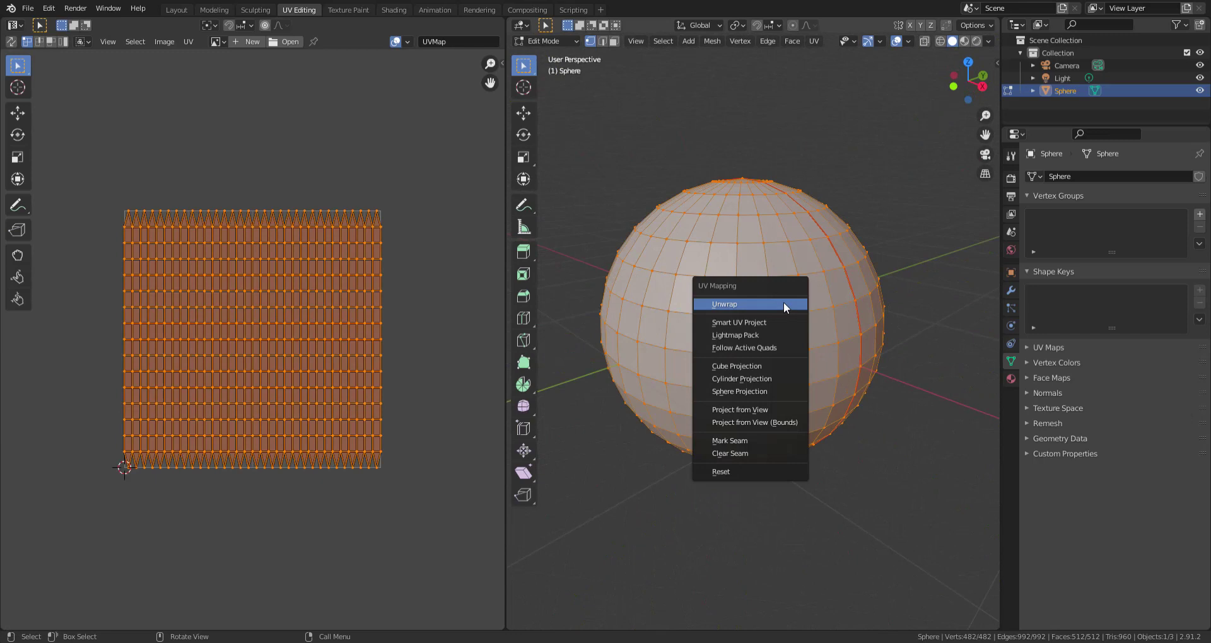
key("u")
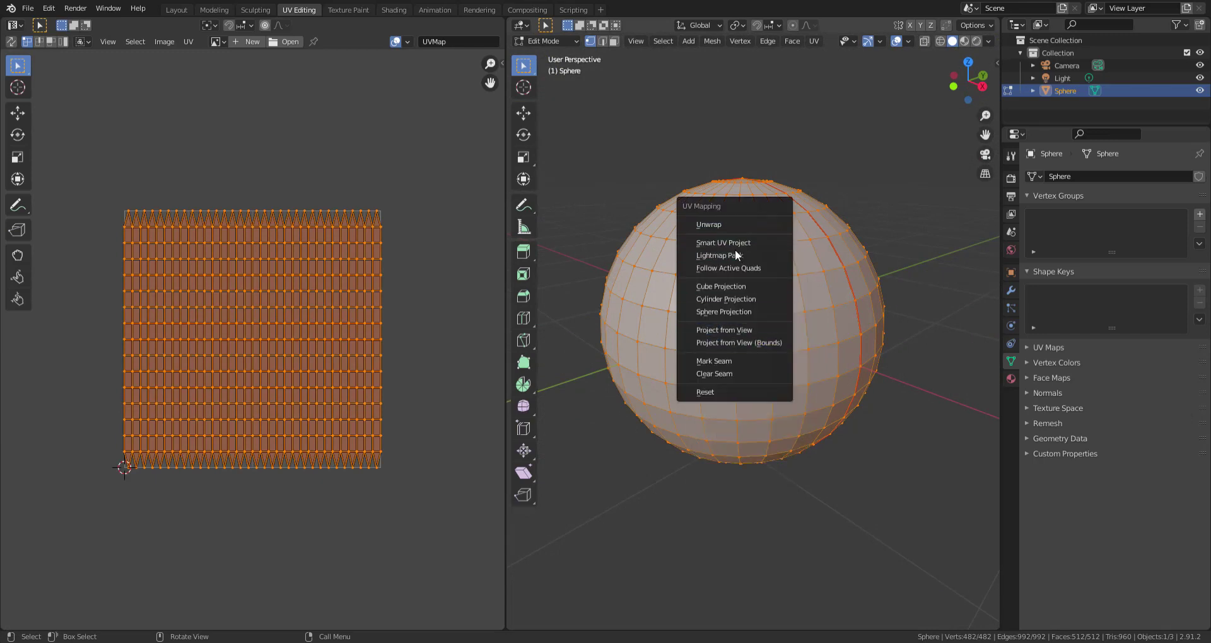
middle_click_drag(735, 248, 825, 299)
key("u")
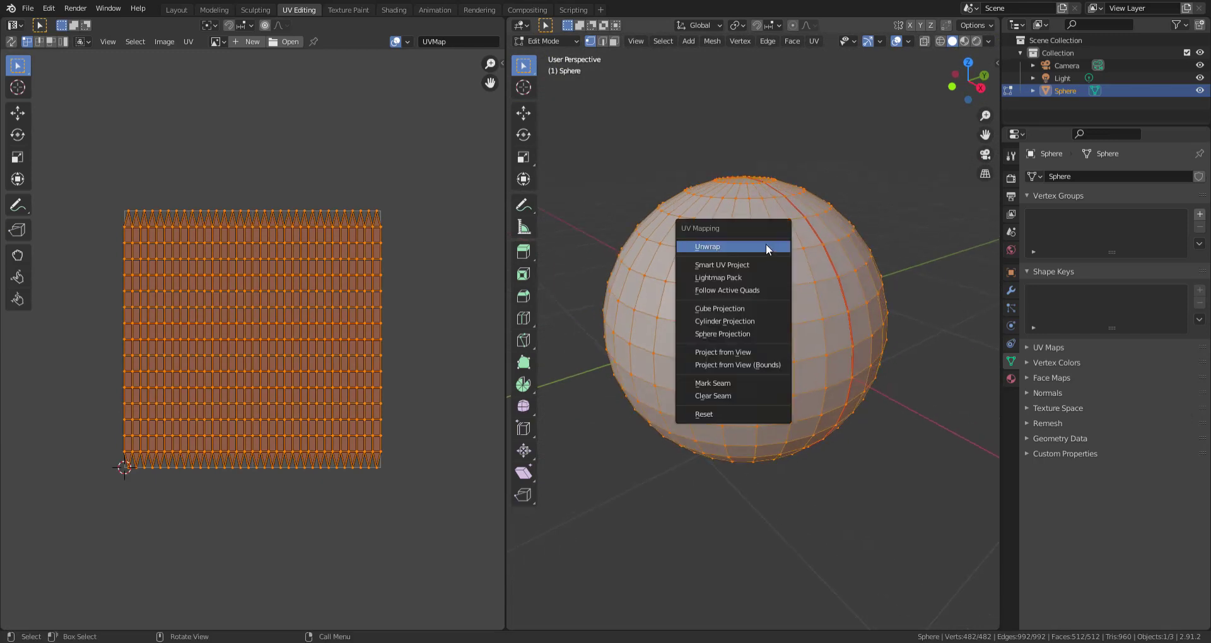
left_click(767, 247)
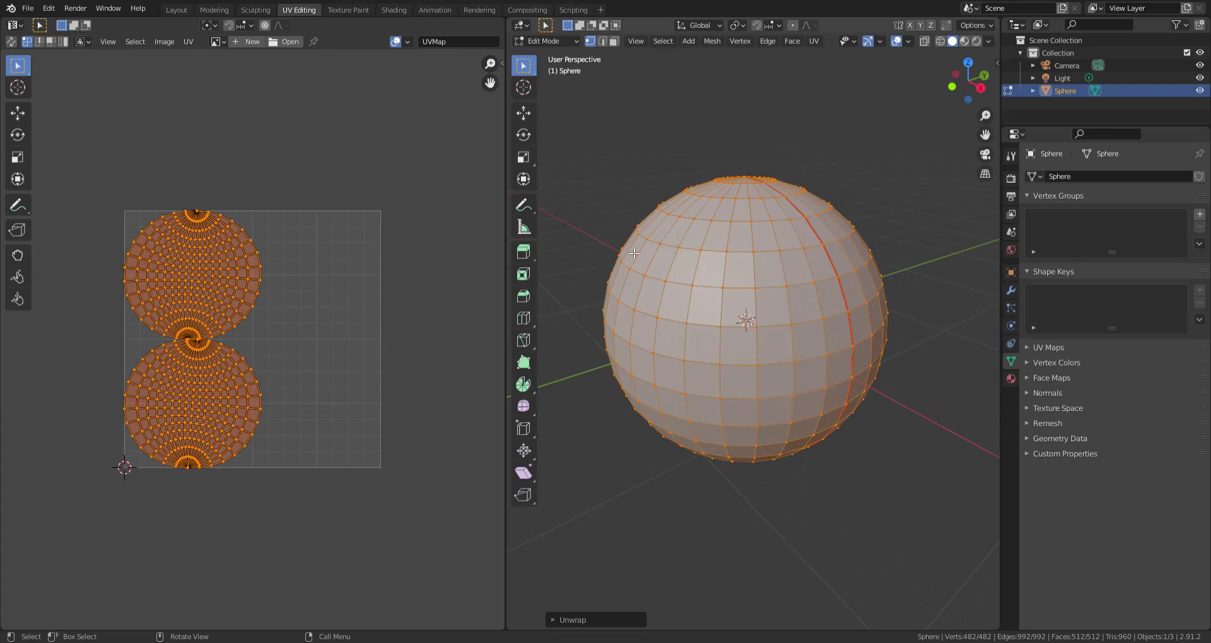
middle_click_drag(775, 169, 775, 318)
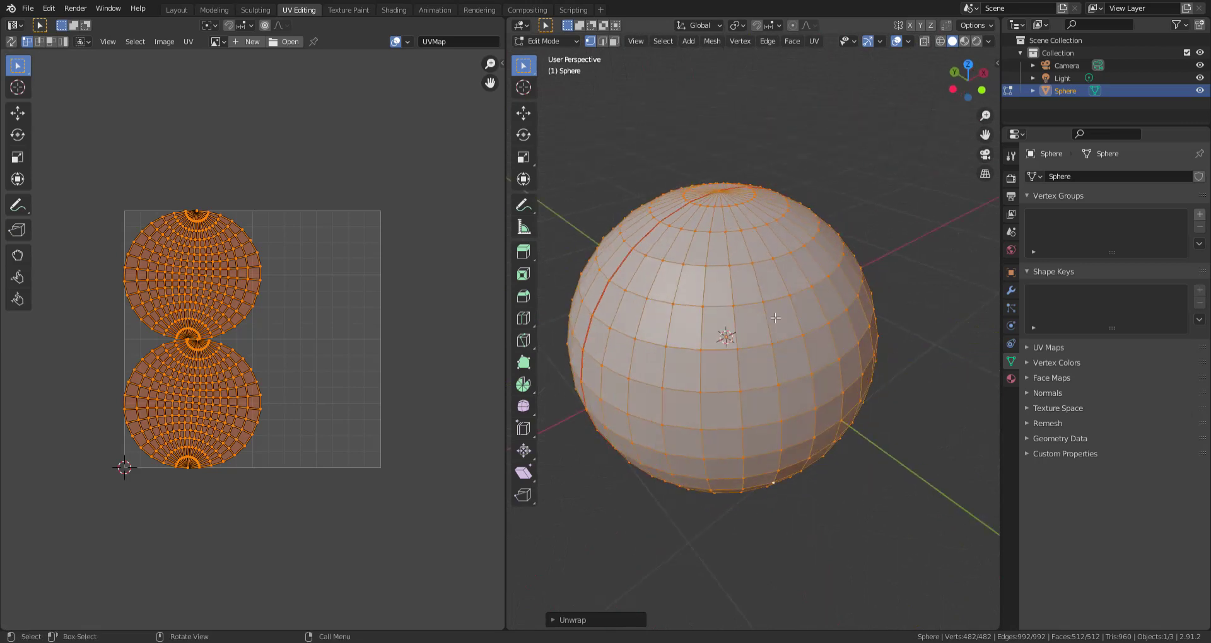
key("alt+a")
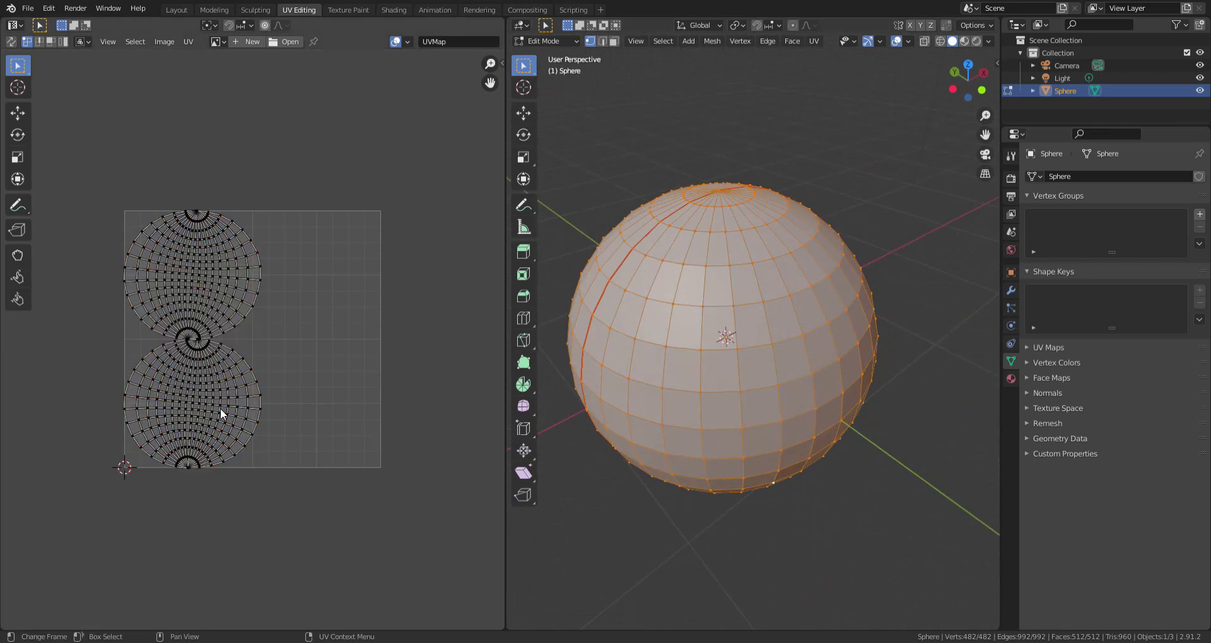
Examine the sphere's two unwrapped UV islands by selecting and deselecting the layout.
key("l")
key("a")
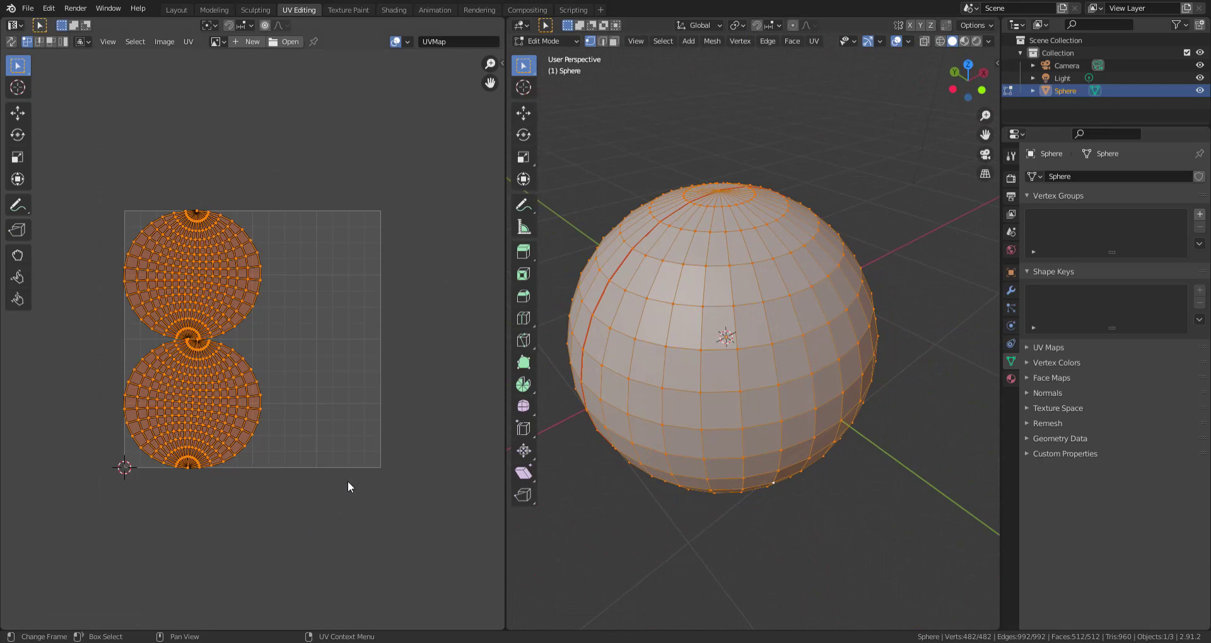
key("alt+a")
scroll(169, 423, "up", 2)
middle_click_drag(191, 419, 264, 450)
scroll(275, 434, "down", 3)
left_click_drag(114, 212, 416, 484)
key("alt+a")
Select only the lower UV island, scale it down about its centre, and clear the selection.
key("l")
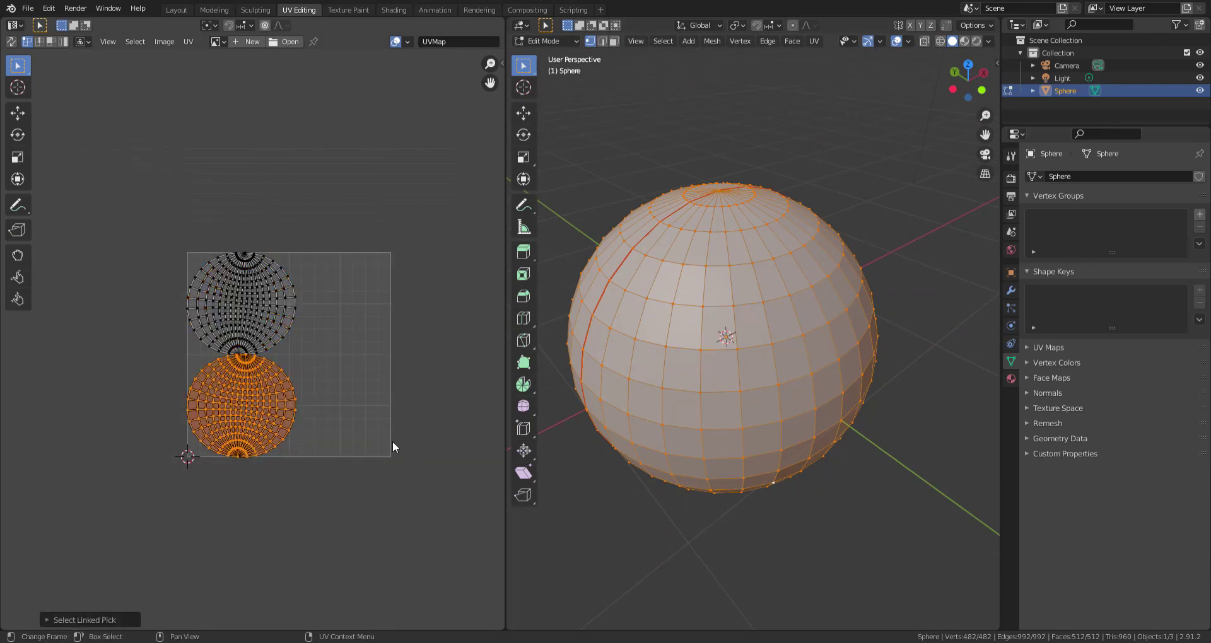
scroll(322, 463, "up", 1)
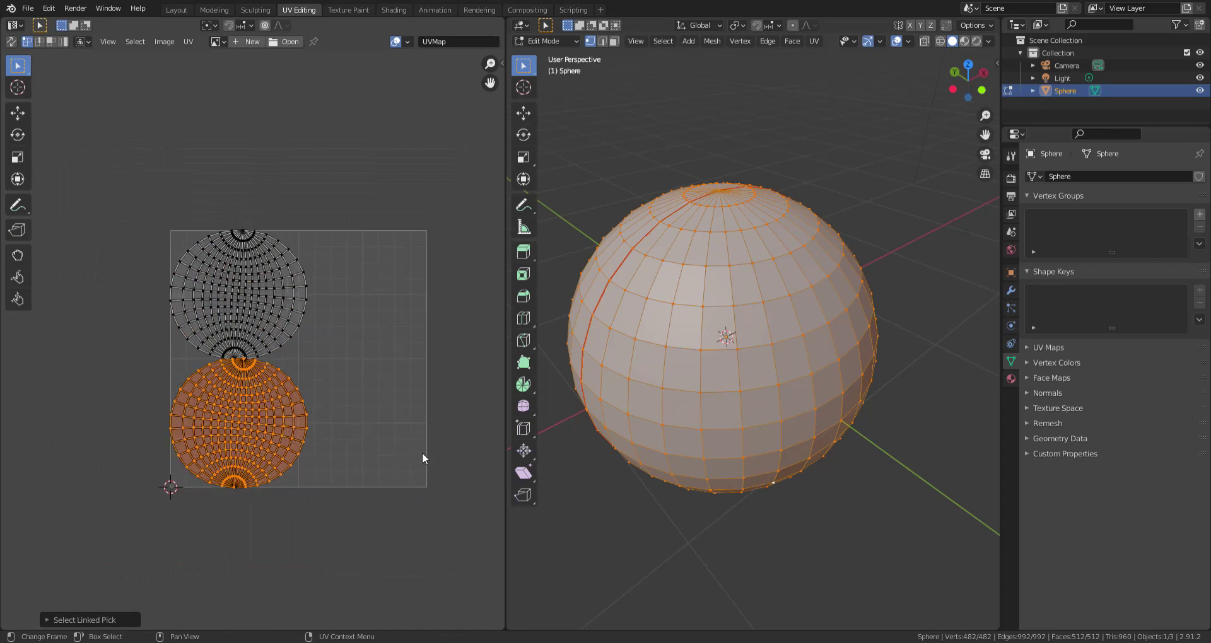
key("s")
left_click(328, 474)
key("alt+a")
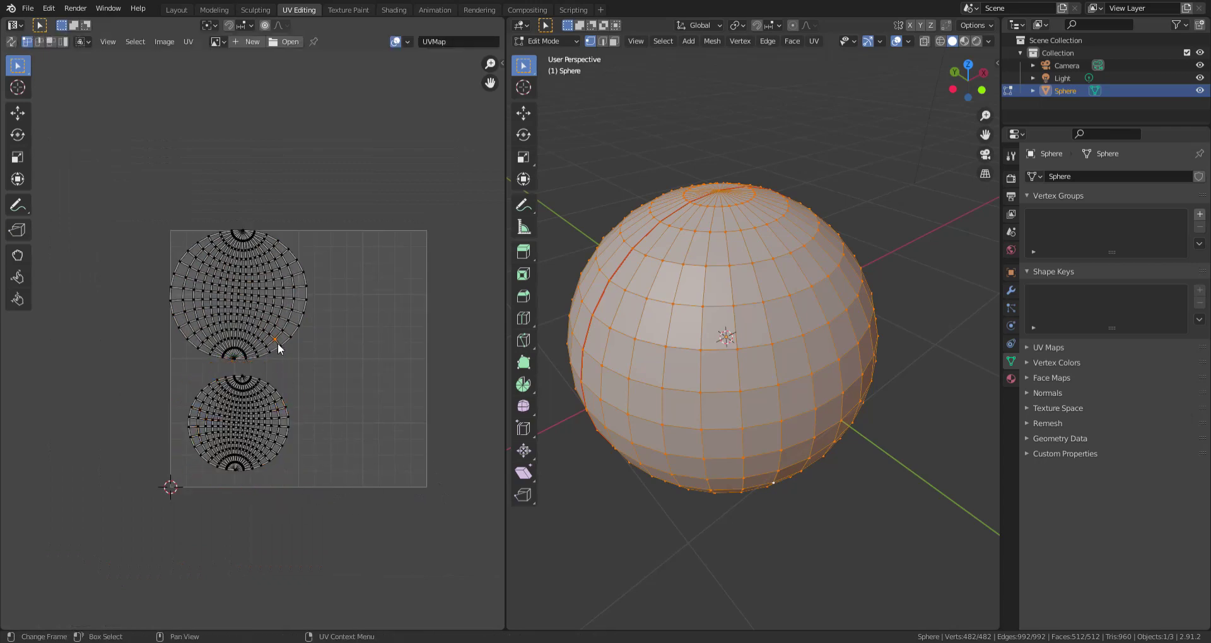
Shrink the upper UV island, move it into the upper-right quarter of the UV square, and deselect the layout.
key("l")
key("g")
left_click(368, 394)
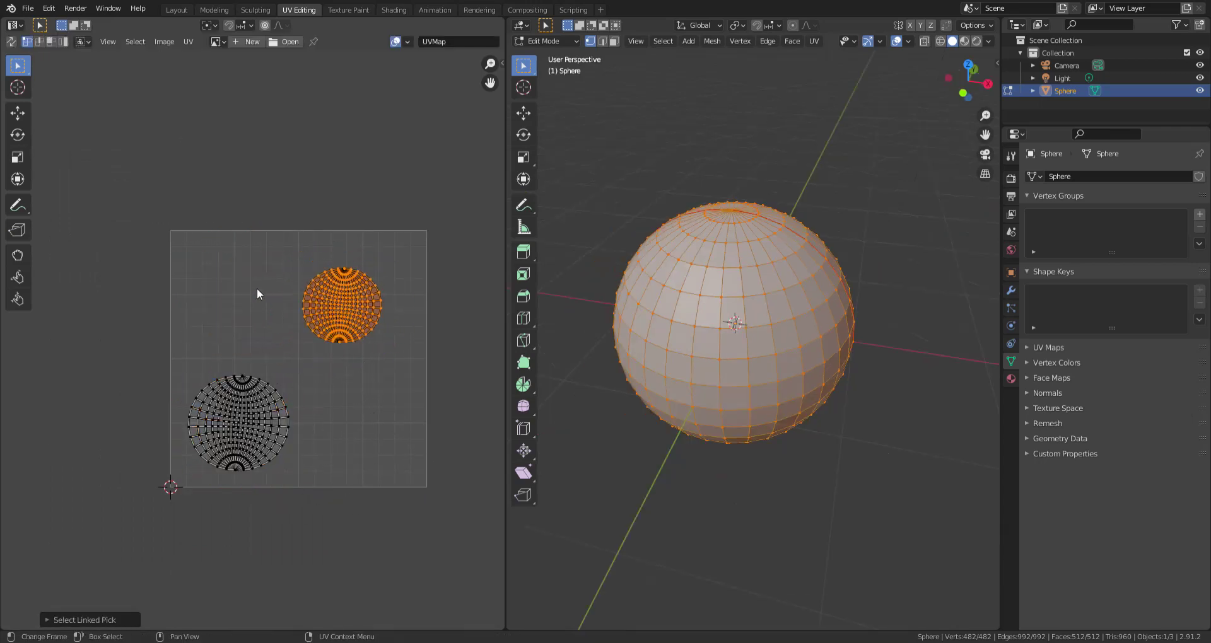
left_click_drag(132, 198, 464, 537)
key("alt+a")
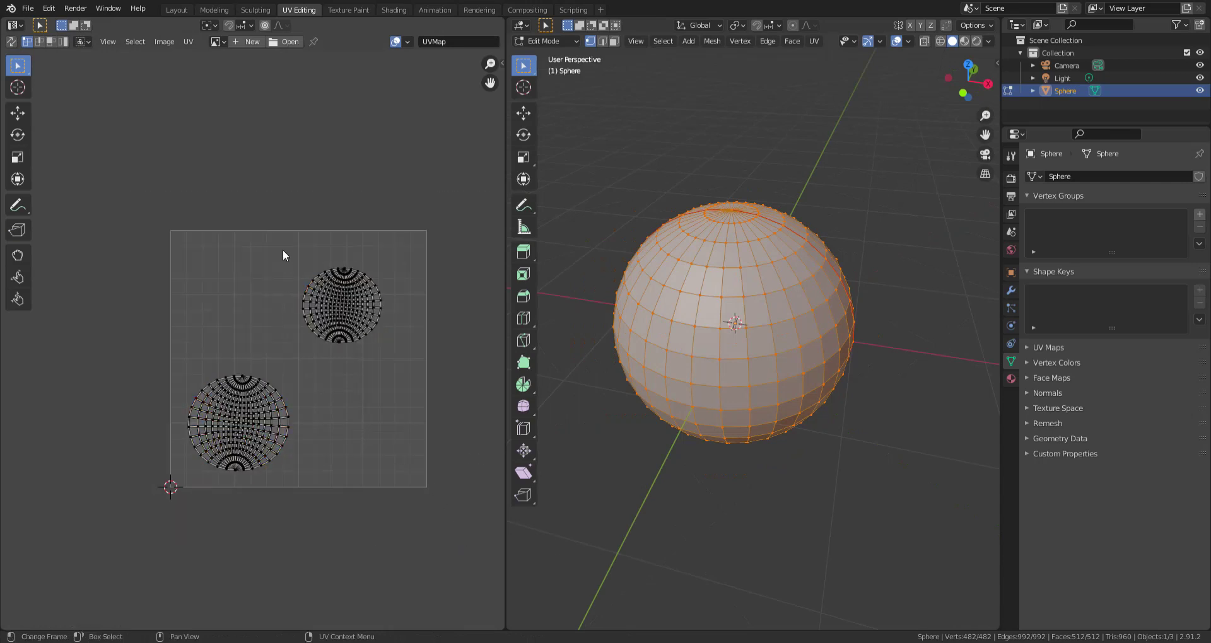
Enlarge the upper-right UV island and position it just inside the upper-right corner of the UV square.
key("l")
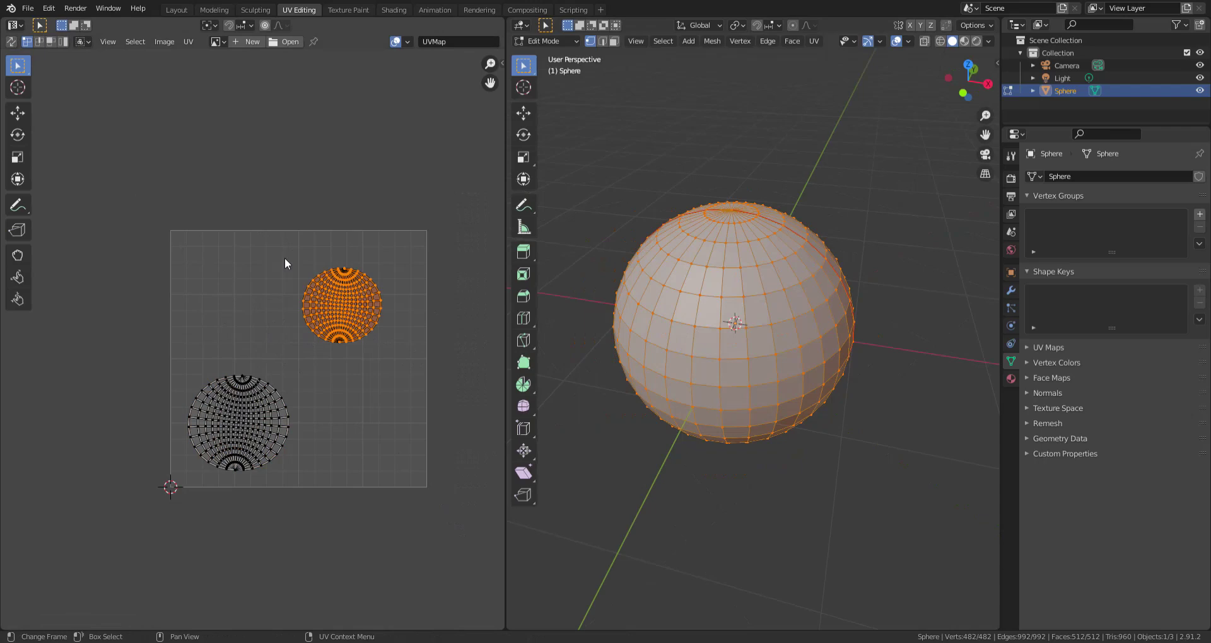
scroll(376, 364, "up", 2)
key("s")
left_click(100, 411)
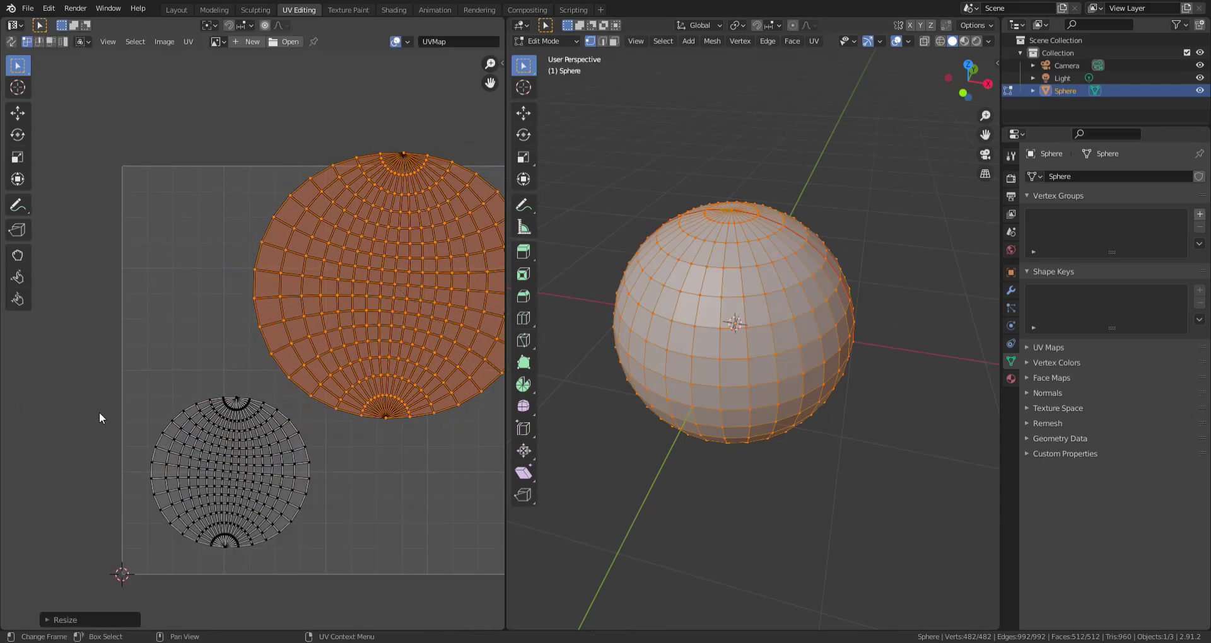
middle_click_drag(281, 418, 214, 399)
key("s")
left_click(360, 434)
key("g")
left_click(378, 426)
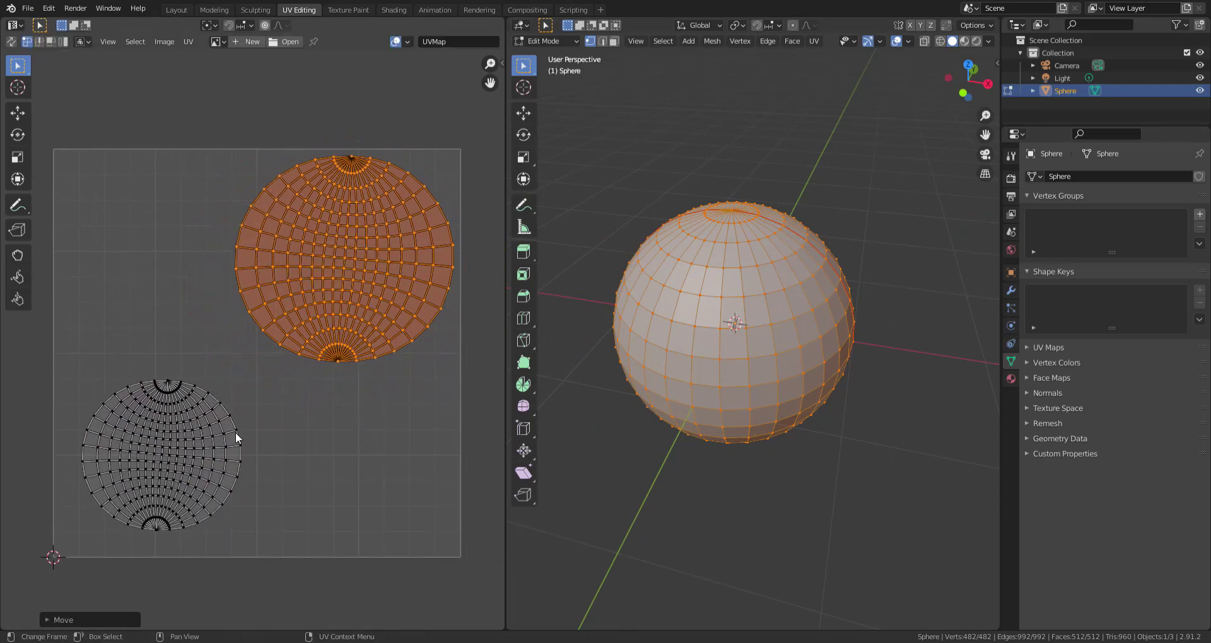
Enlarge the lower-left UV island to nearly match the other, fit it inside the UV square, and deselect everything.
left_click_drag(56, 375, 259, 512)
key("s")
left_click(290, 511)
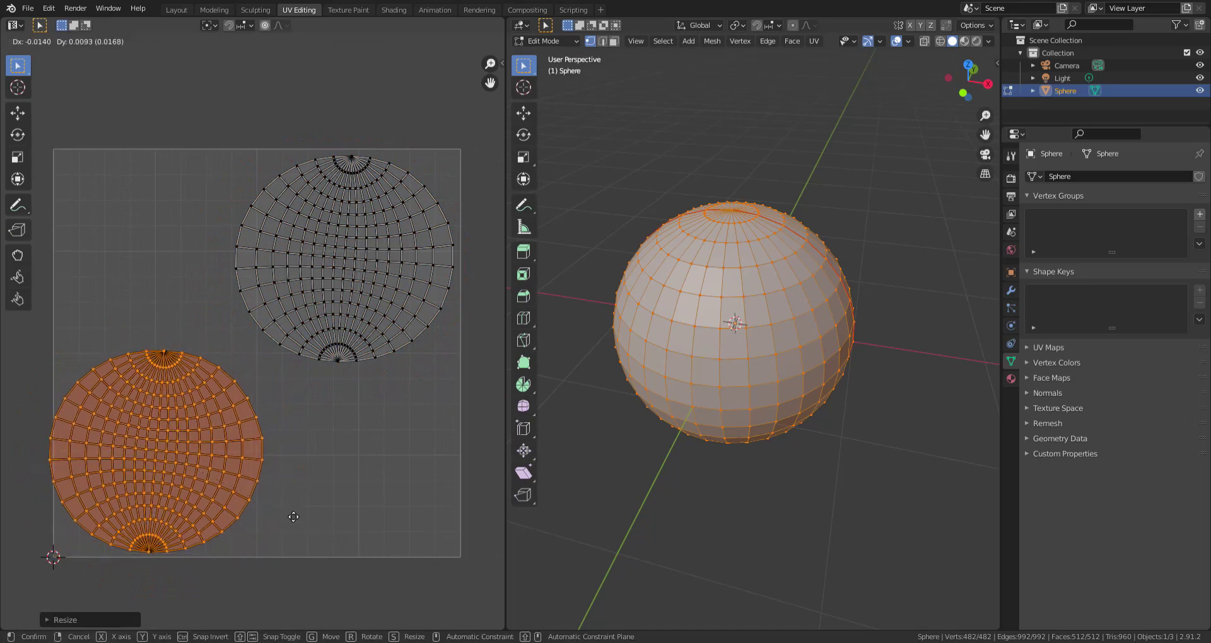
key("g")
left_click(295, 507)
left_click_drag(221, 131, 452, 367)
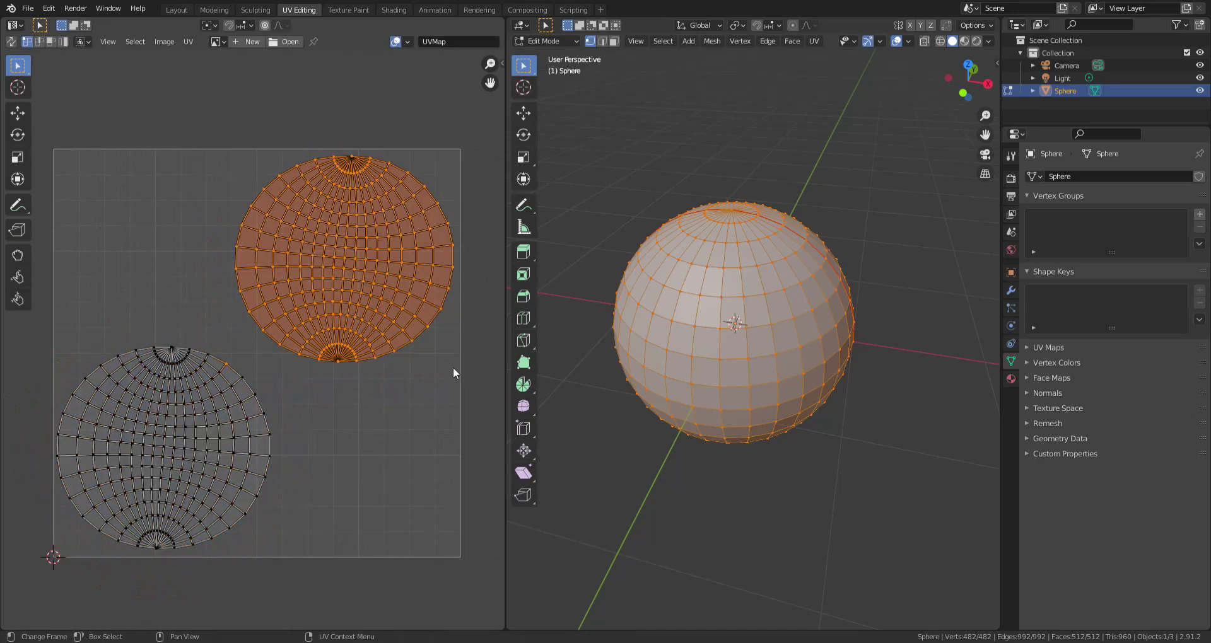
key("alt+a")
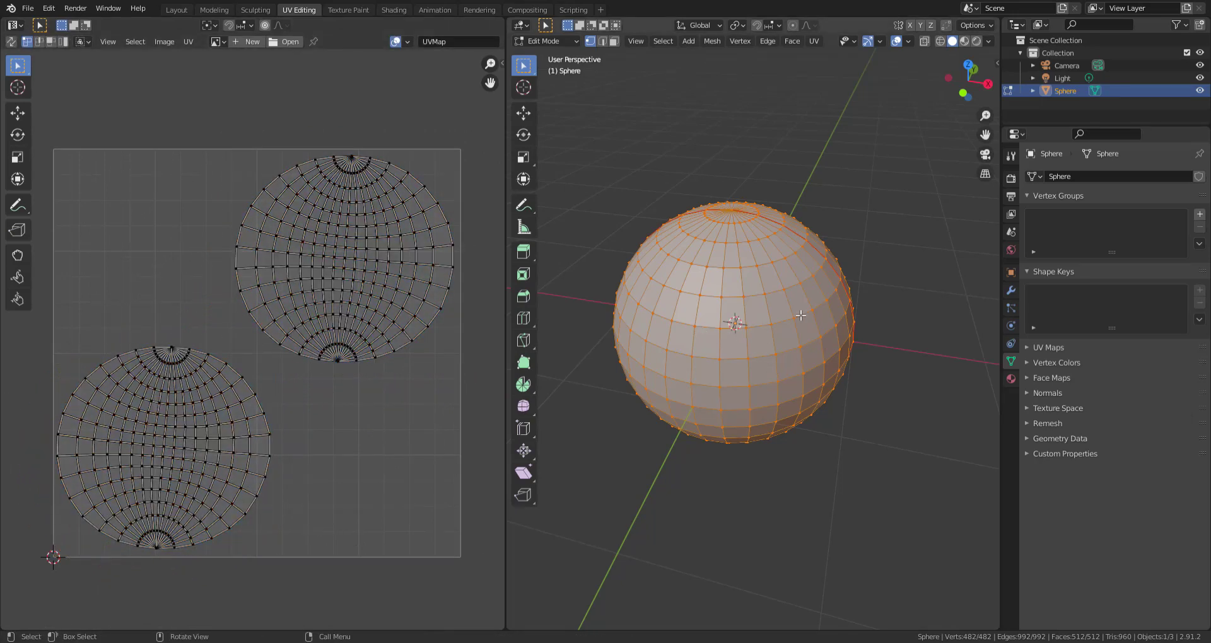
Return to Object Mode and select the sphere in the Shading workspace.
key("Tab")
key("alt+a")
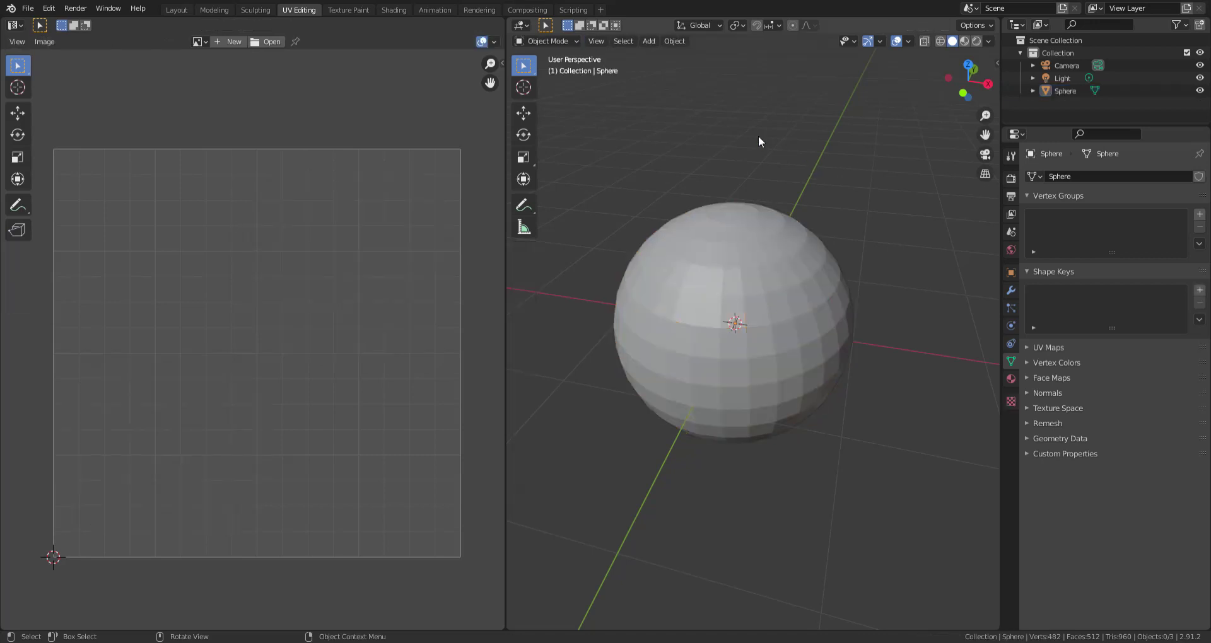
left_click(392, 9)
left_click(547, 262)
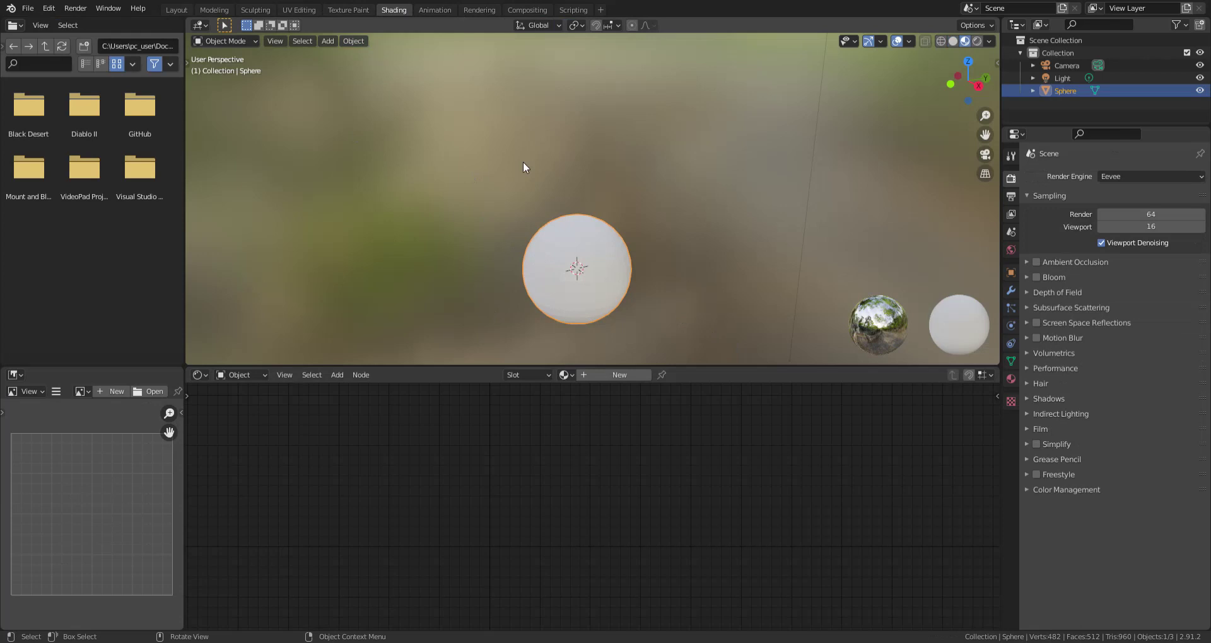
Assign the existing material named Material to the sphere.
left_click(1011, 378)
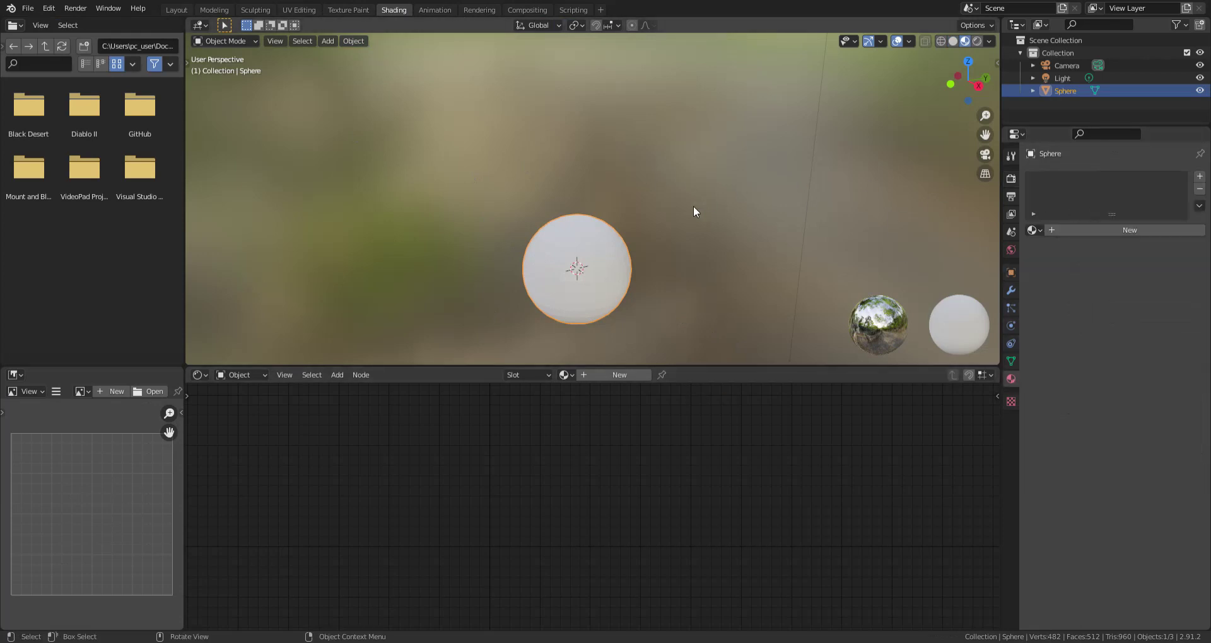
left_click(1034, 229)
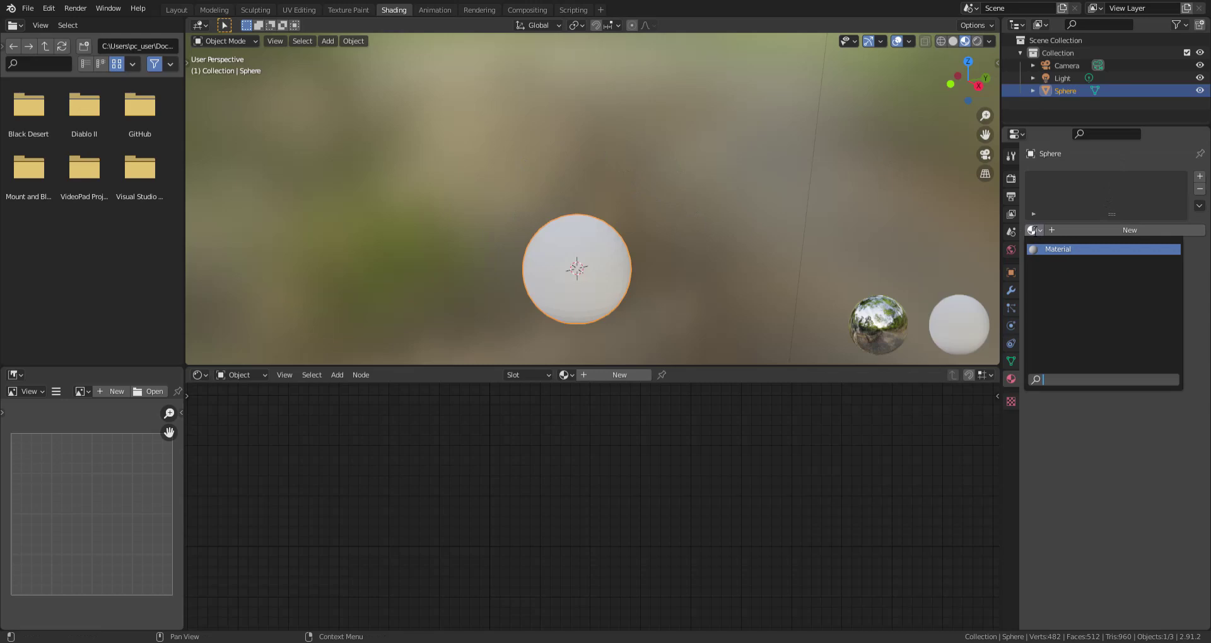
left_click(1009, 378)
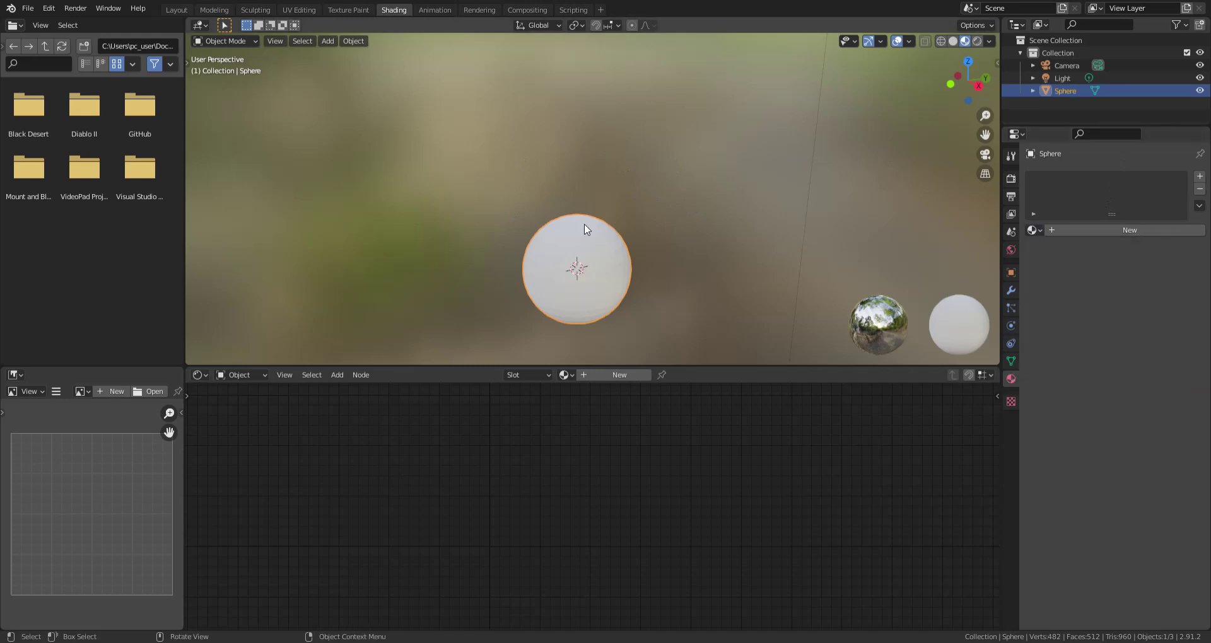
left_click(706, 236)
left_click(607, 275)
left_click(1031, 231)
left_click(1065, 253)
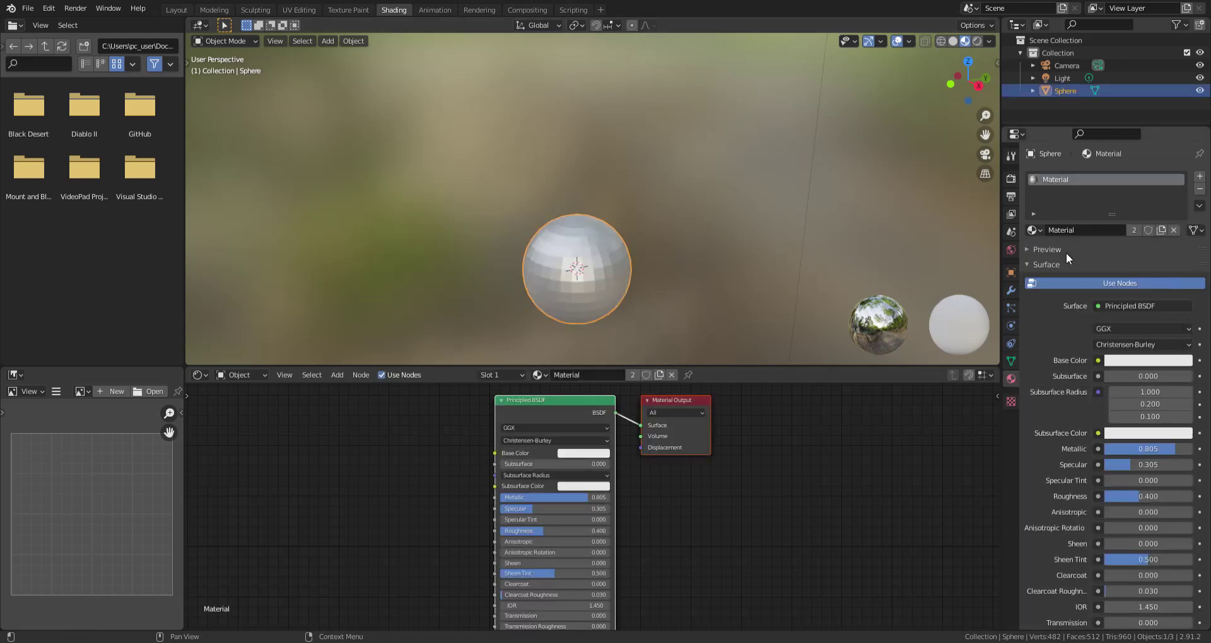
Set the Principled BSDF node's Metallic to 0, Specular to 0.5 and Roughness to 0.5.
mouse_move(539, 497)
left_mouse_down()
mouse_move(479, 497)
mouse_move(559, 509)
left_mouse_up()
double_click(555, 509)
type("0.5")
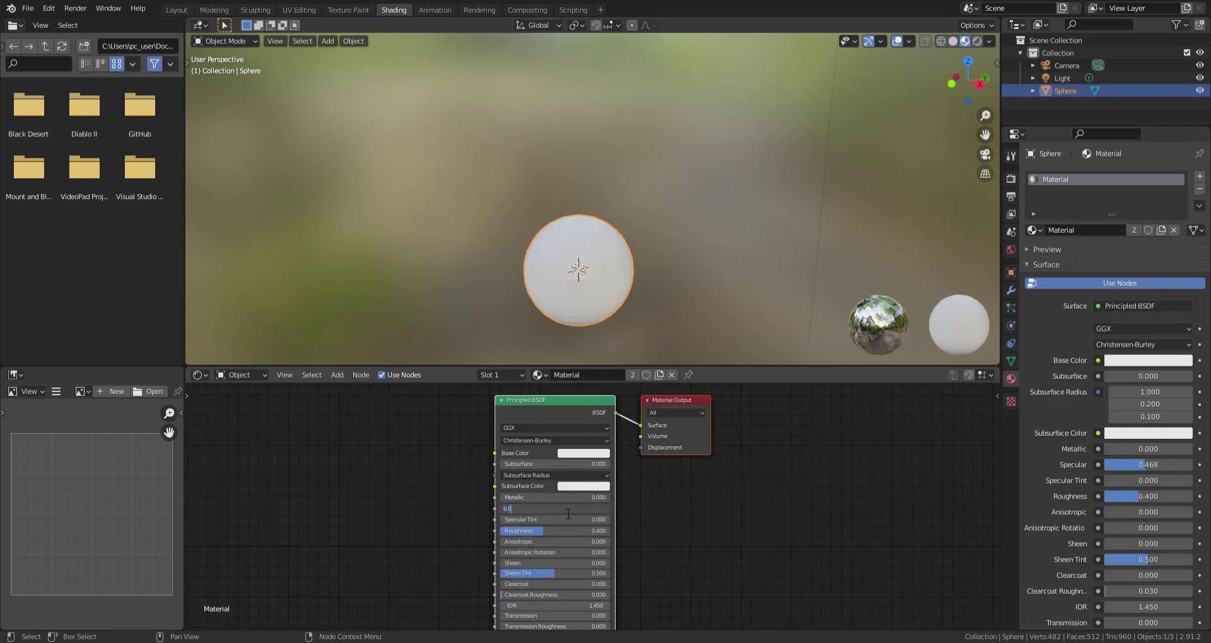
key("Return")
double_click(554, 531)
type("0.5")
key("Return")
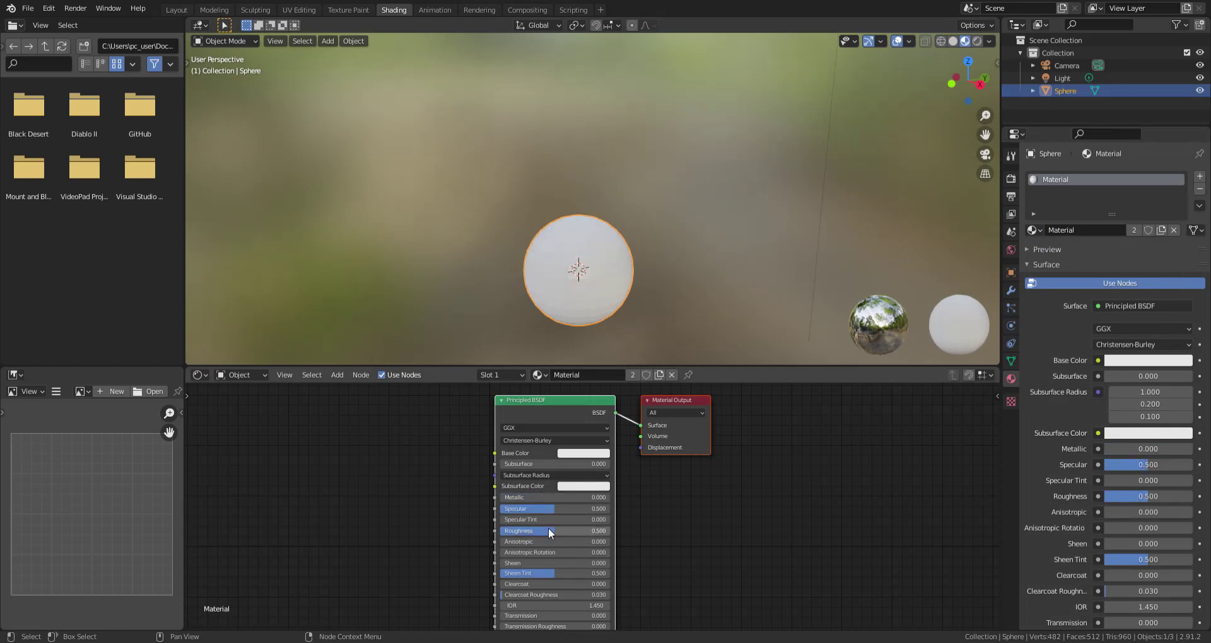
Examine the sphere's material preview and its Principled BSDF and Material Output nodes, leaving nothing selected.
middle_click_drag(624, 297, 600, 280)
scroll(601, 287, "up", 2)
left_click(427, 474)
scroll(411, 510, "down", 1)
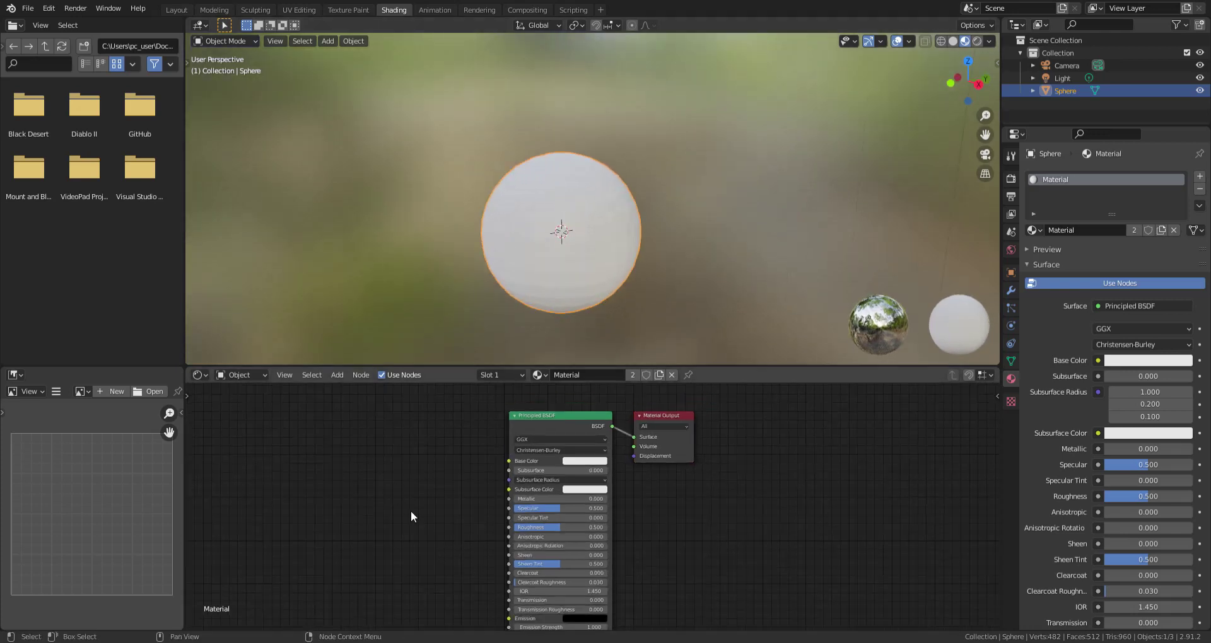
middle_click_drag(411, 511, 457, 464)
middle_click_drag(436, 423, 481, 462)
scroll(441, 484, "down", 2)
left_click_drag(513, 385, 734, 625)
left_click_drag(528, 394, 752, 628)
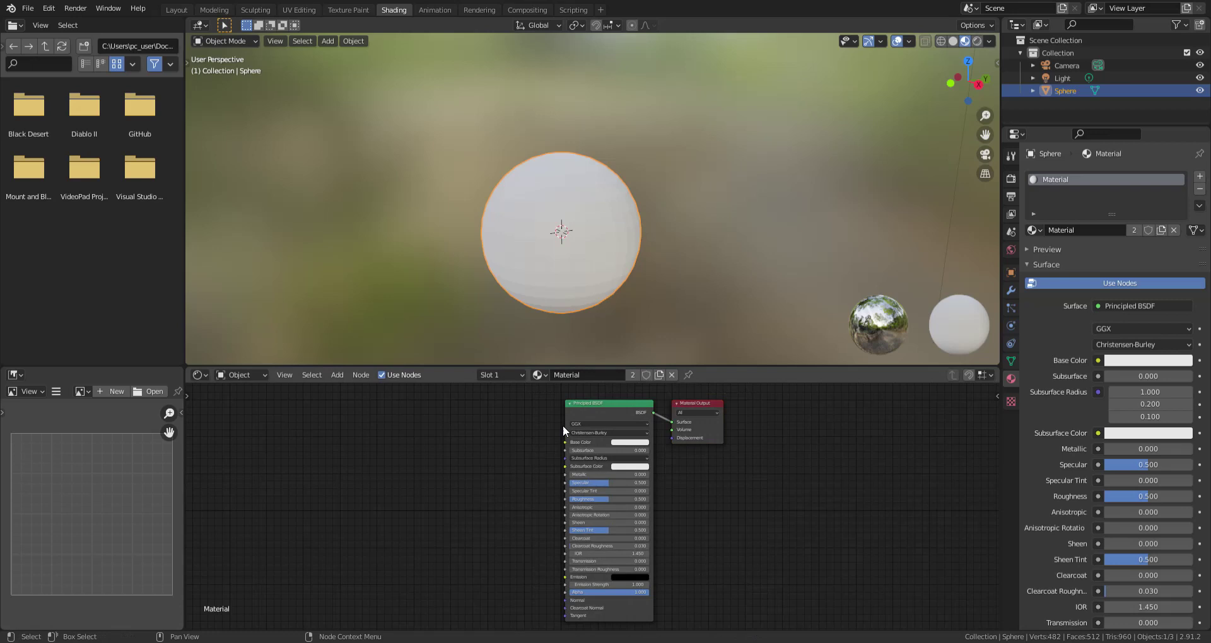
left_click_drag(541, 386, 733, 622)
left_click_drag(328, 431, 512, 575)
left_click(440, 183)
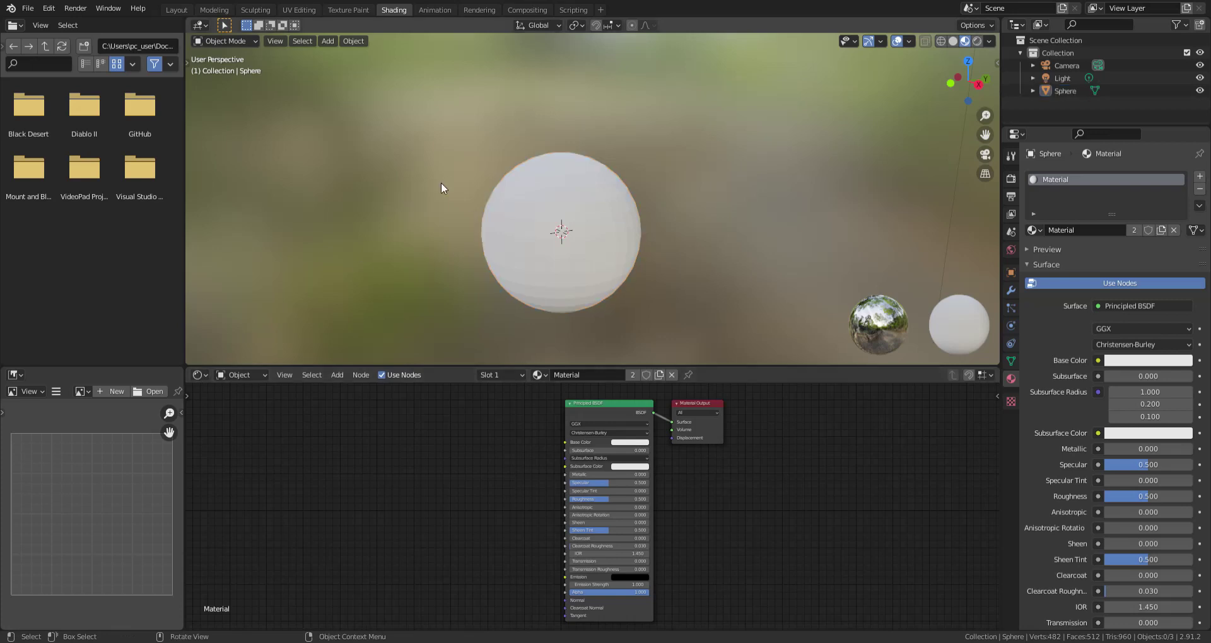
Add an Image Texture node and place it to the left of the Principled BSDF node.
key("shift+a")
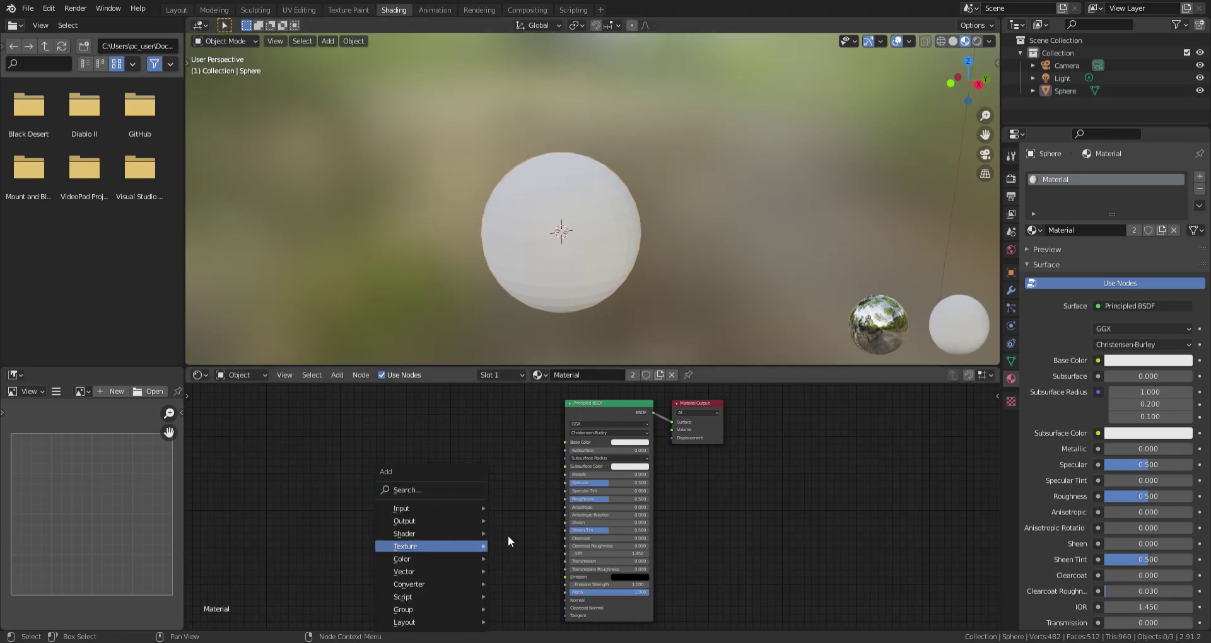
key("shift+a")
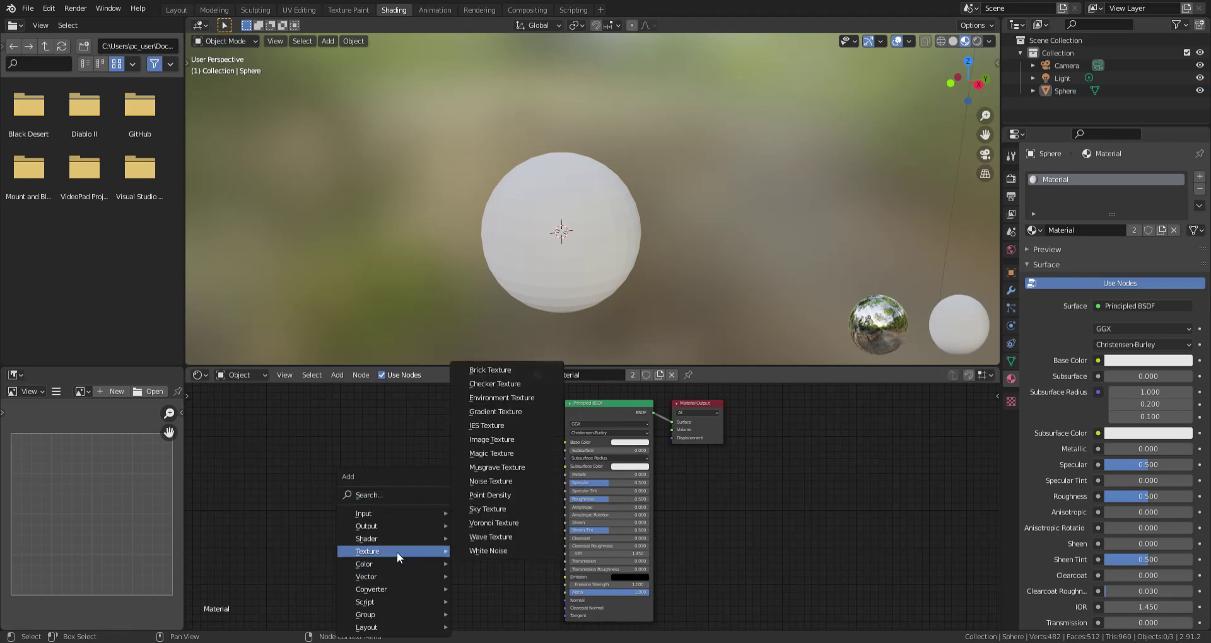
mouse_move(386, 555)
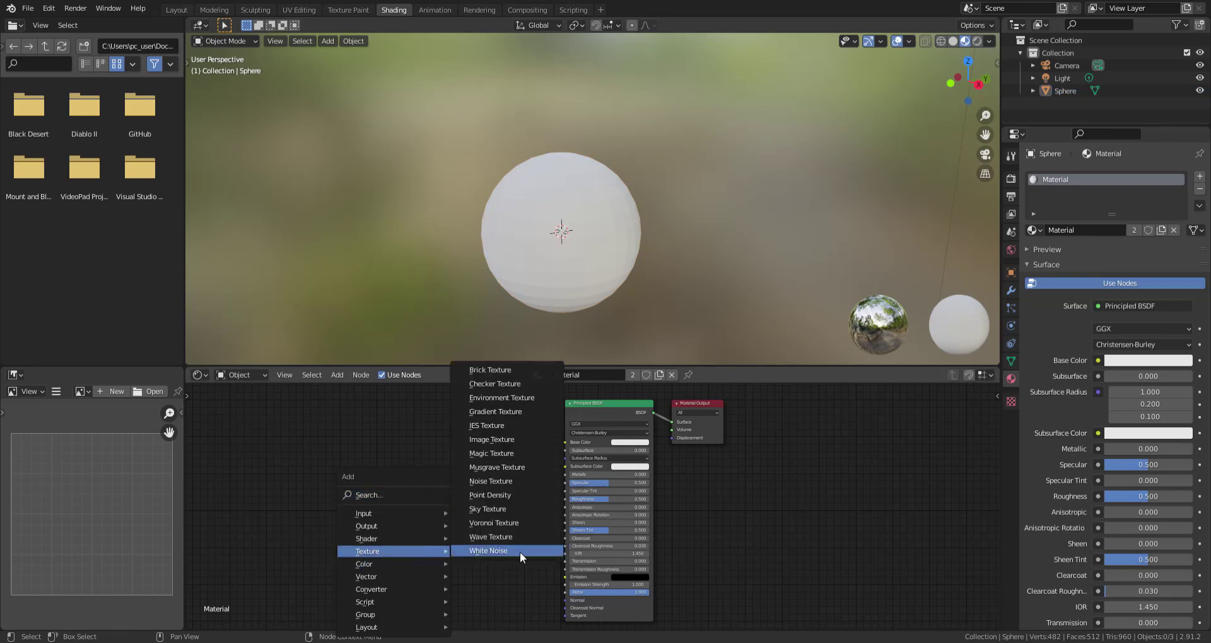
left_click(518, 447)
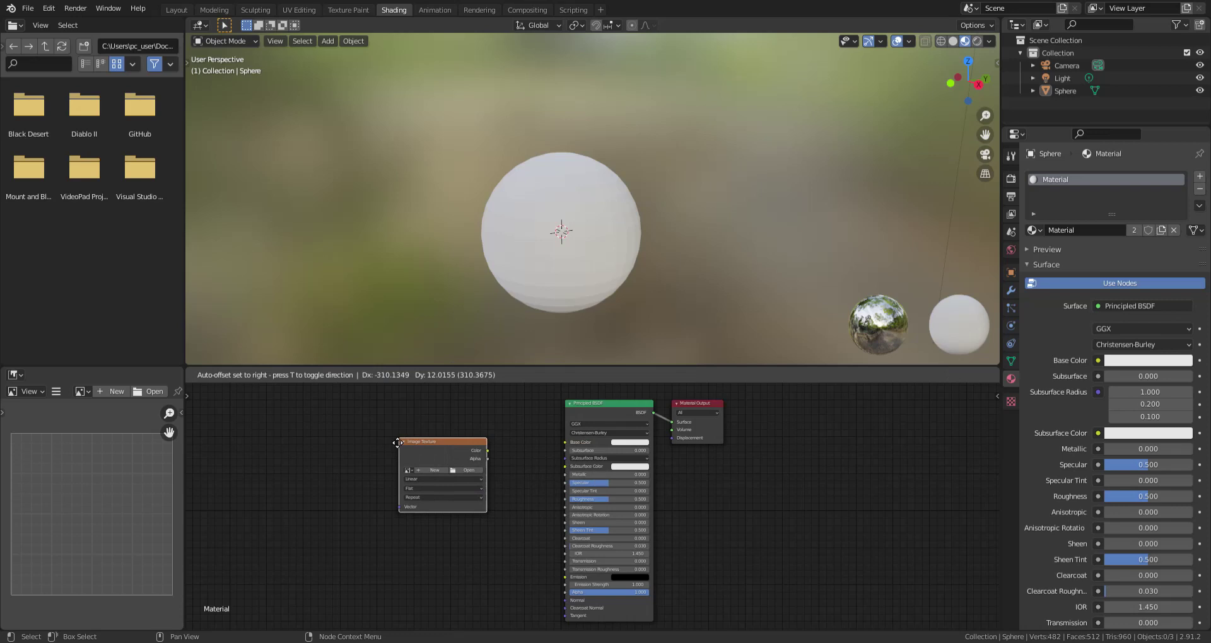
left_click(391, 442)
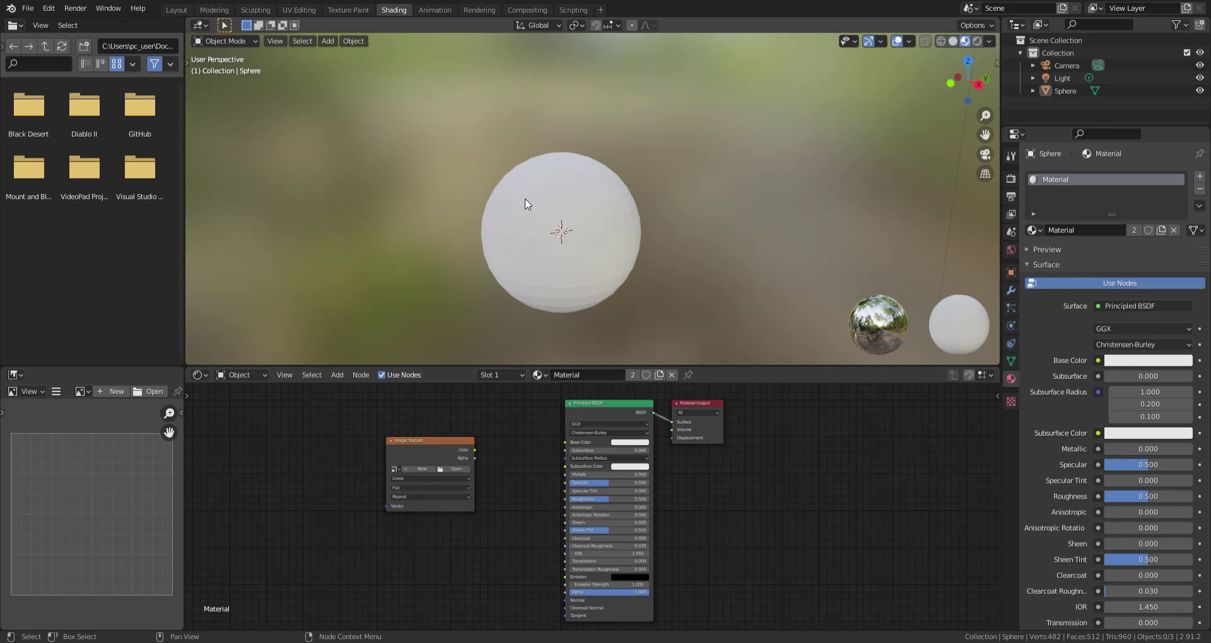
Load x256_Seasons_Palette.png into the Image Texture node and connect its Color output to the Principled BSDF's Base Color.
double_click(619, 217)
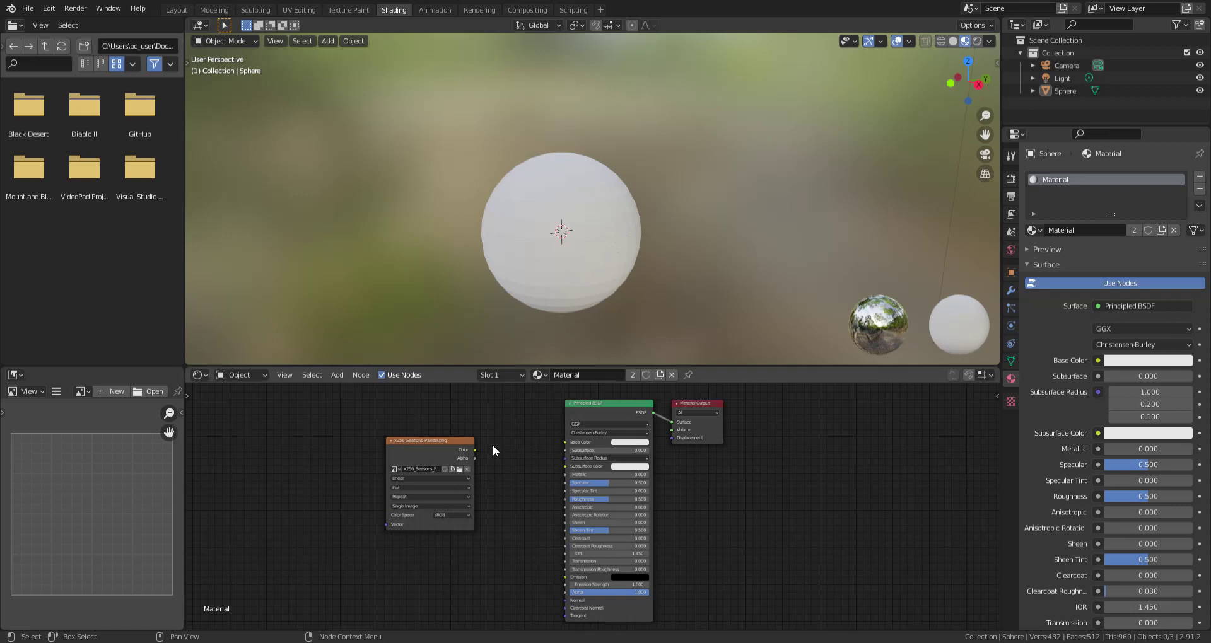
left_click_drag(475, 450, 569, 443)
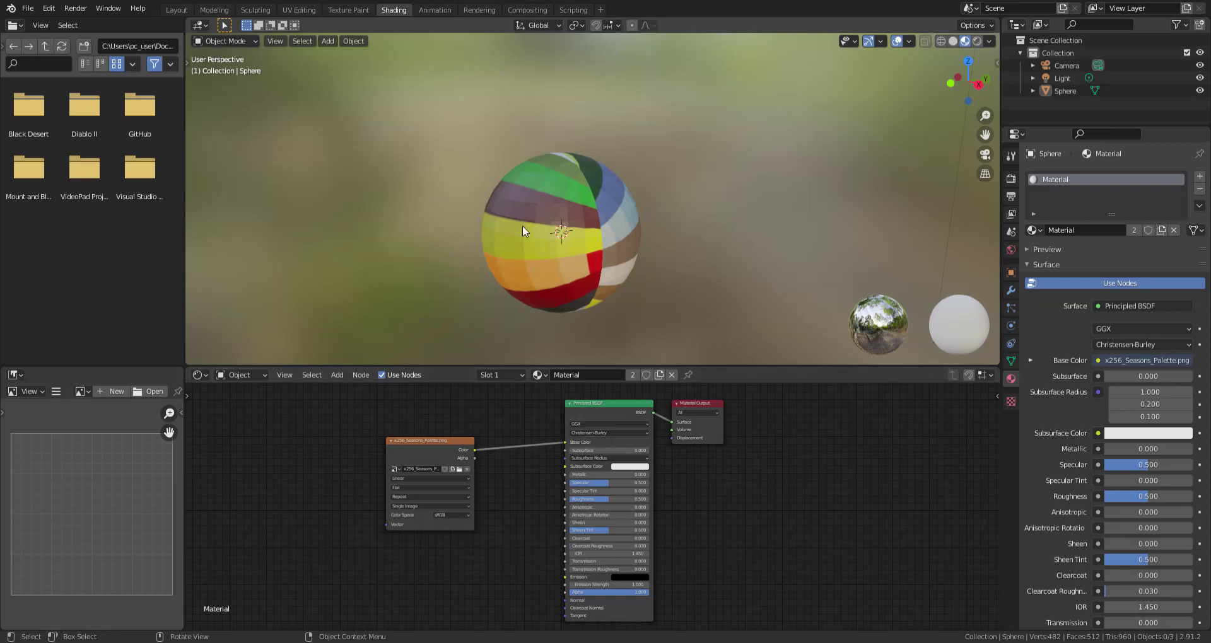
middle_click_drag(668, 239, 588, 247)
middle_click_drag(504, 249, 582, 275)
Select the sphere, enter Edit Mode, and show its UV islands over the palette image in the UV Editing workspace.
left_click(581, 275)
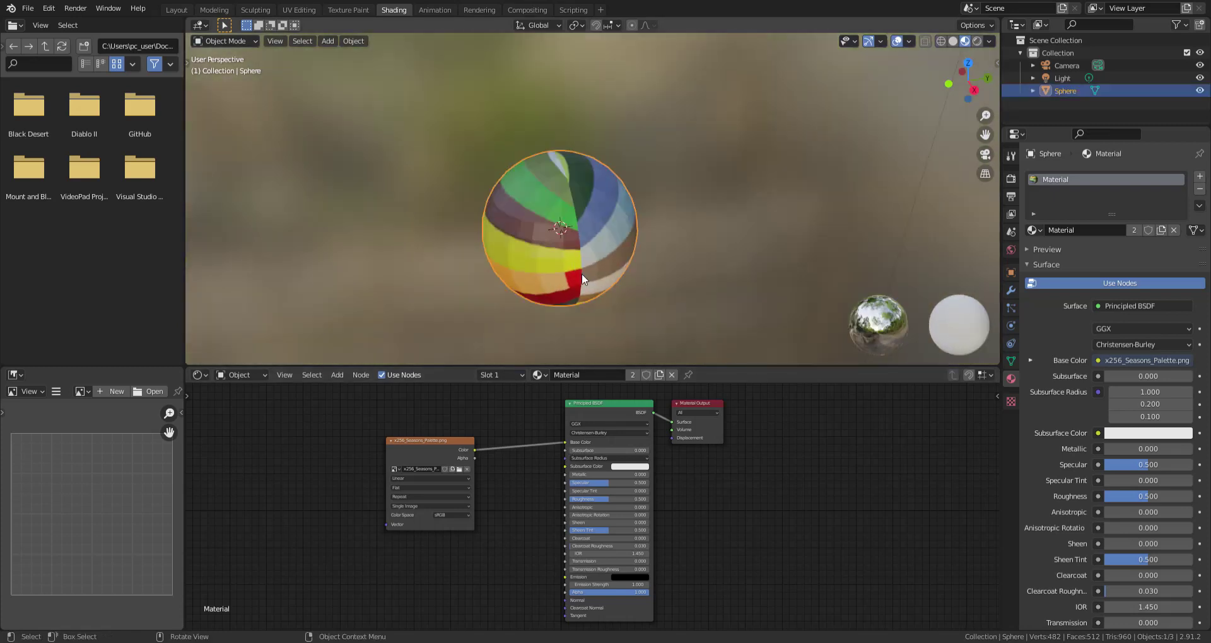
key("Tab")
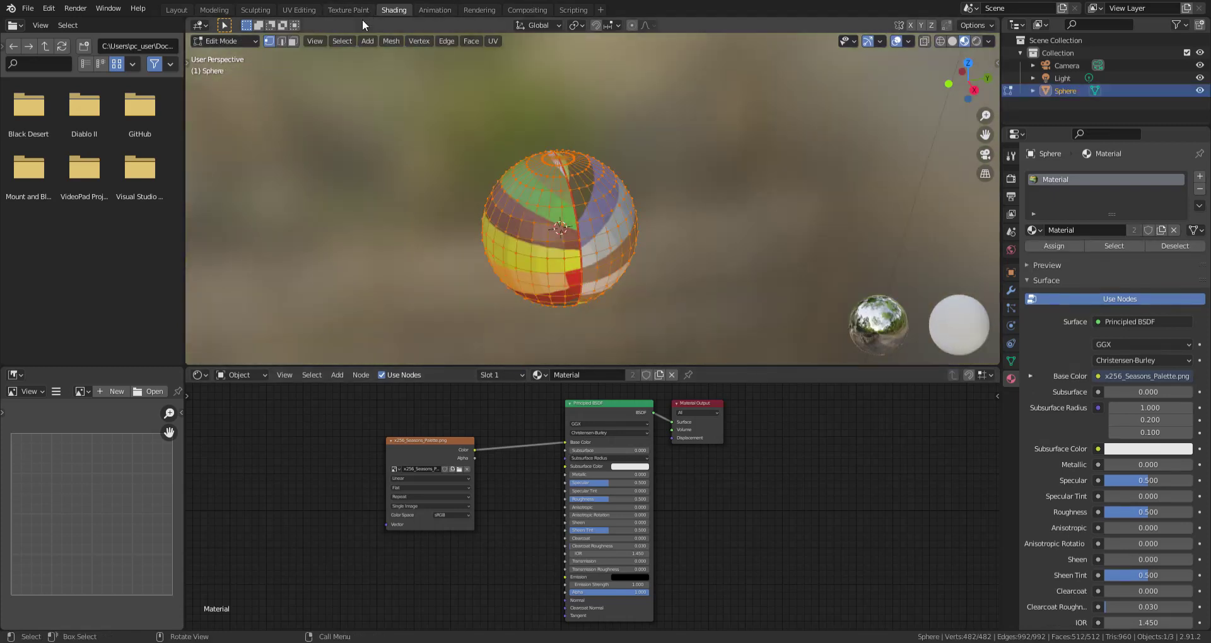
left_click(311, 10)
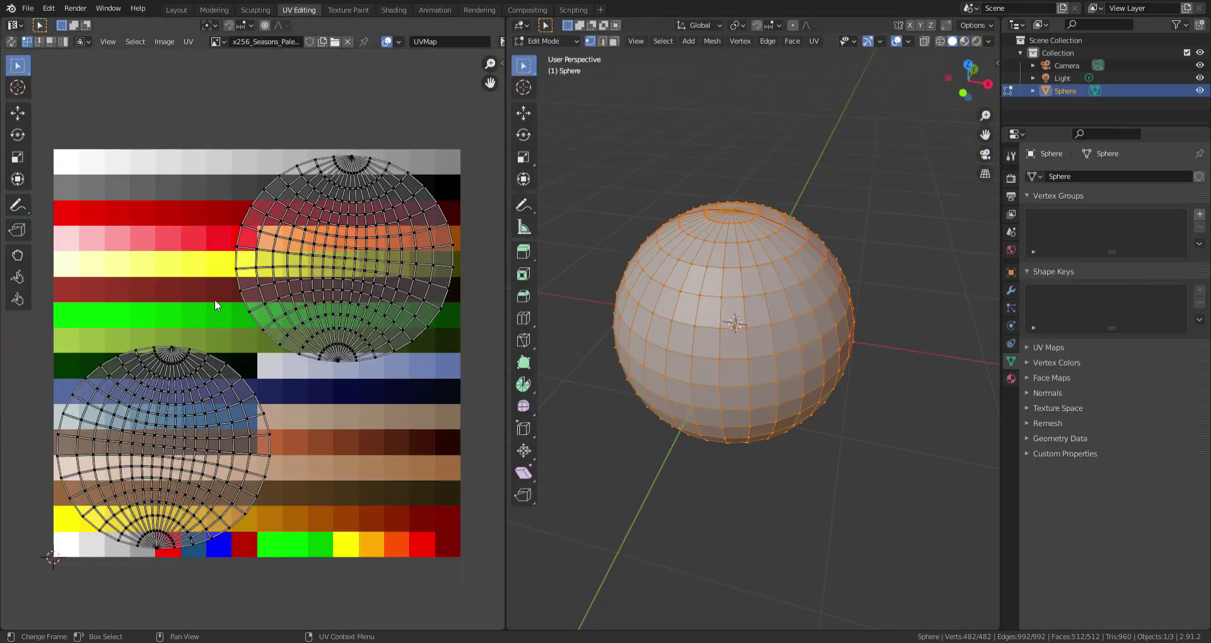
Return to Object Mode and switch the 3D viewport to Material Preview shading to inspect the textured sphere.
middle_click_drag(870, 224, 834, 217)
key("Tab")
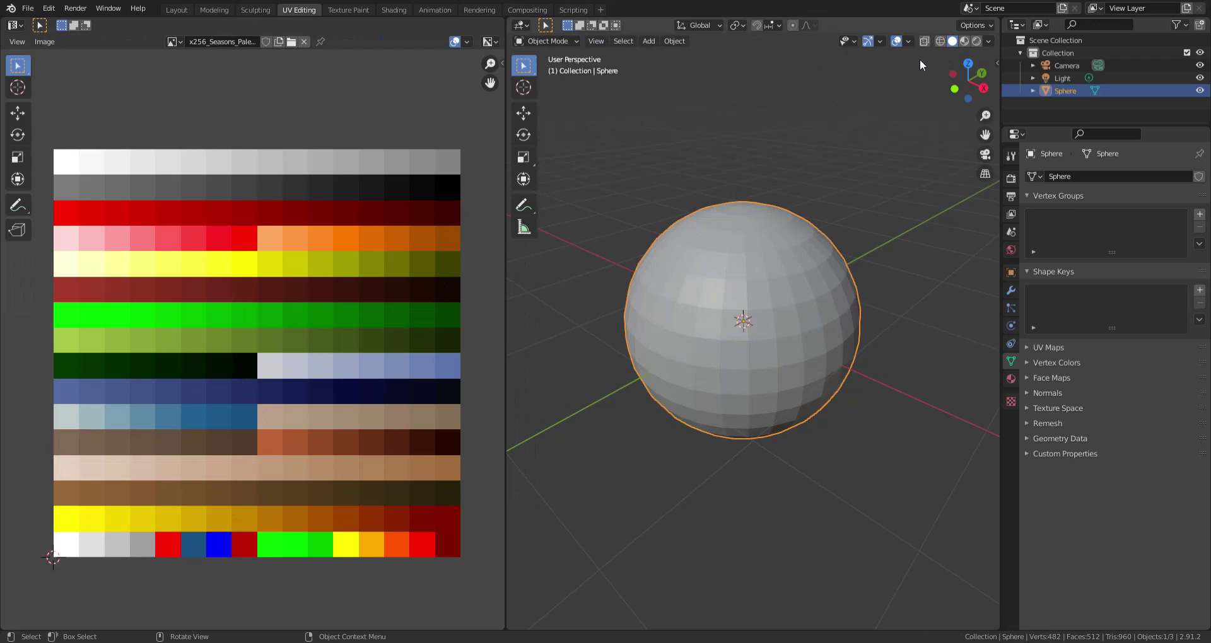
left_click(964, 41)
middle_click_drag(762, 209, 781, 207)
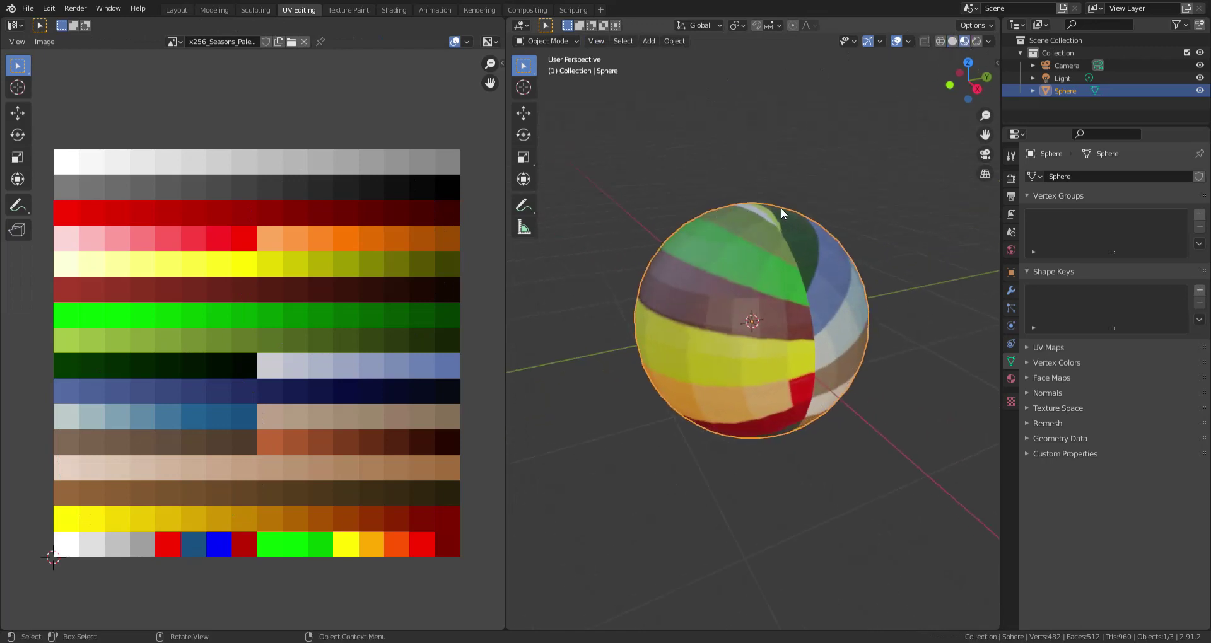
Select the light and reposition it around the textured sphere, with the 3D viewport set to Rendered shading.
scroll(807, 214, "down", 6)
left_click(1062, 78)
key("g")
right_click(770, 194)
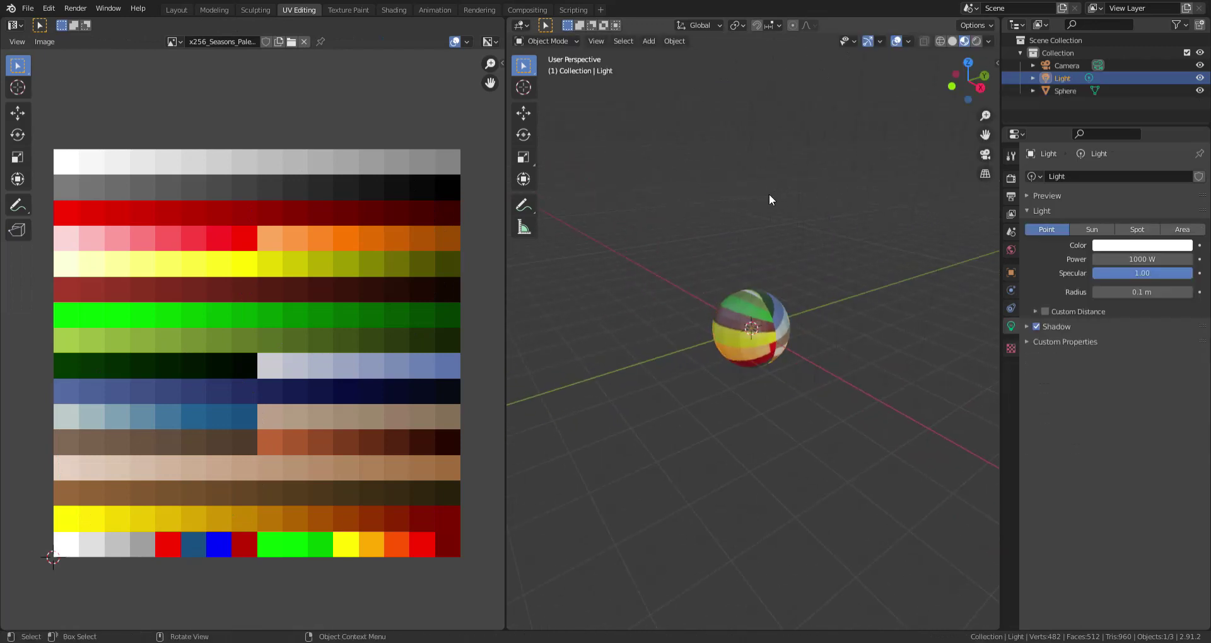
scroll(841, 211, "down", 2)
key("g")
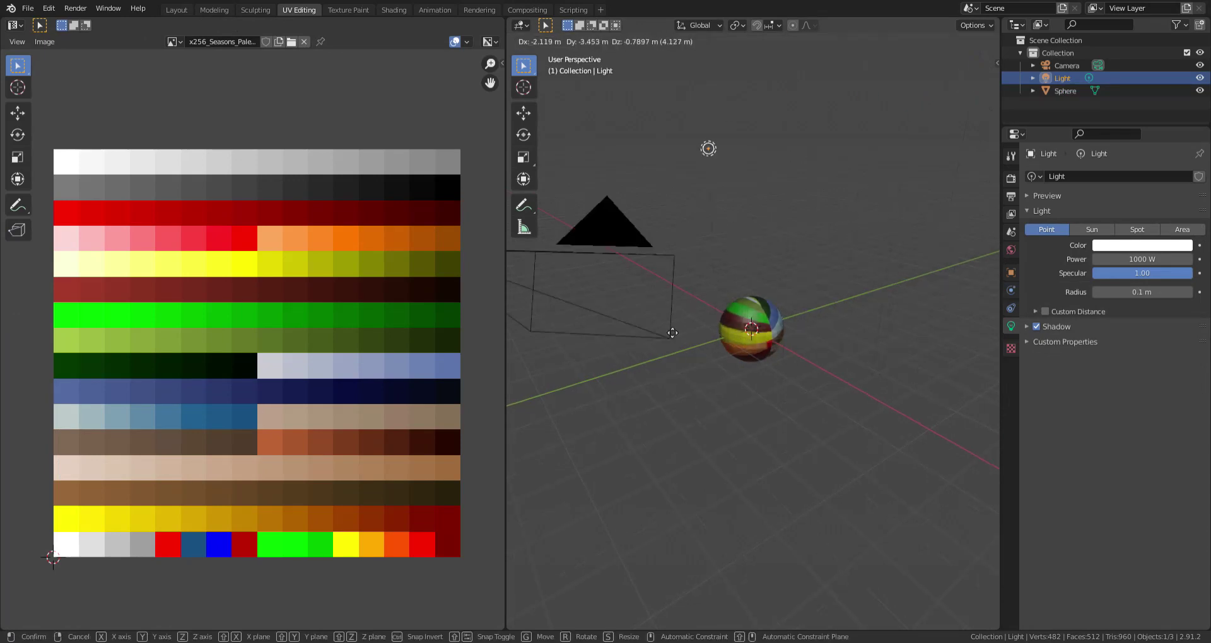
left_click(668, 386)
scroll(766, 339, "up", 3)
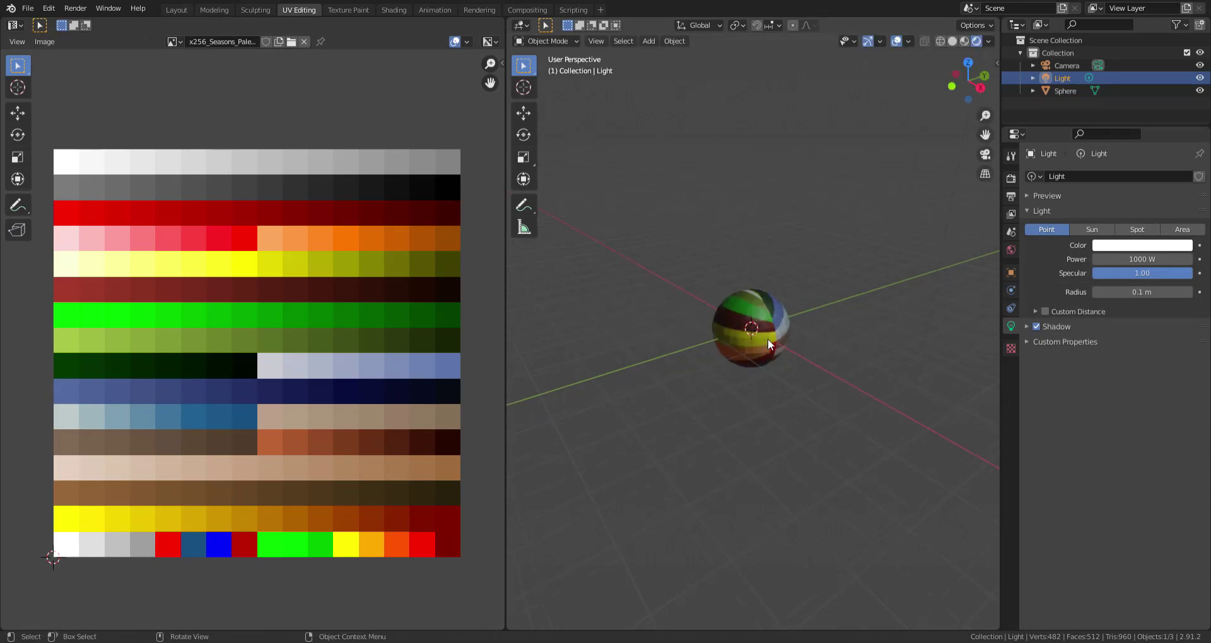
Move the light once more and inspect up close how it illuminates the textured sphere.
scroll(830, 342, "down", 2)
key("g")
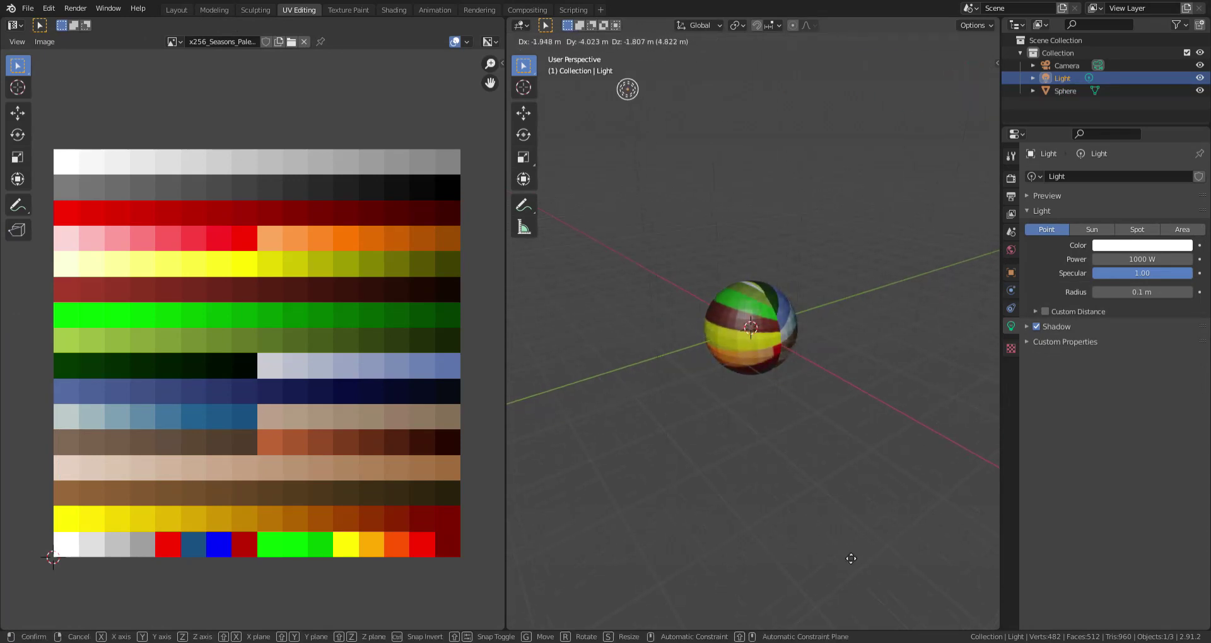
left_click(841, 502)
middle_click_drag(757, 457, 715, 430)
scroll(715, 430, "up", 4)
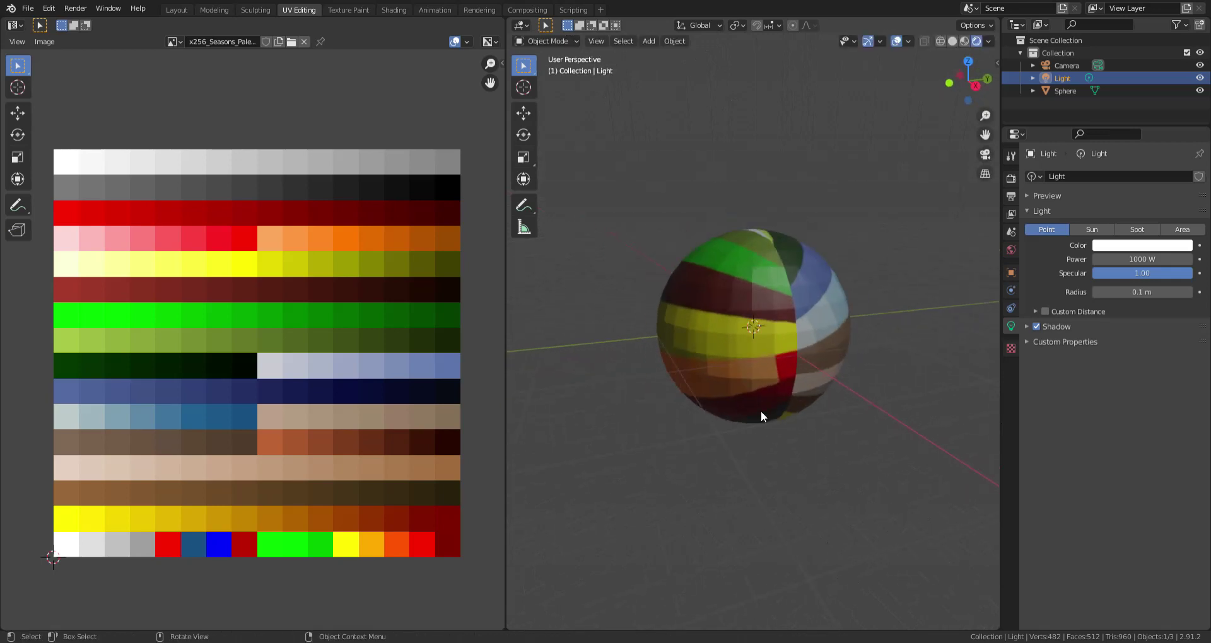
middle_click_drag(643, 344, 699, 334)
Select the sphere and apply Shade Smooth to it.
left_click(776, 304)
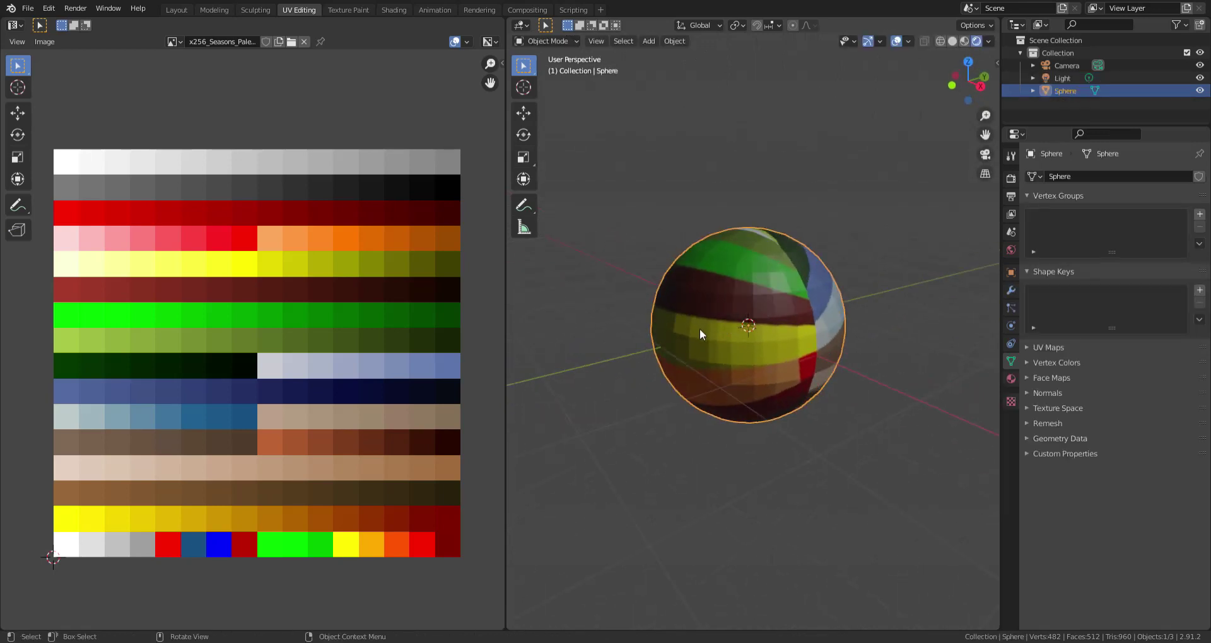
right_click(850, 302)
left_click(845, 270)
right_click(836, 250)
left_click(834, 251)
middle_click_drag(785, 335, 773, 318)
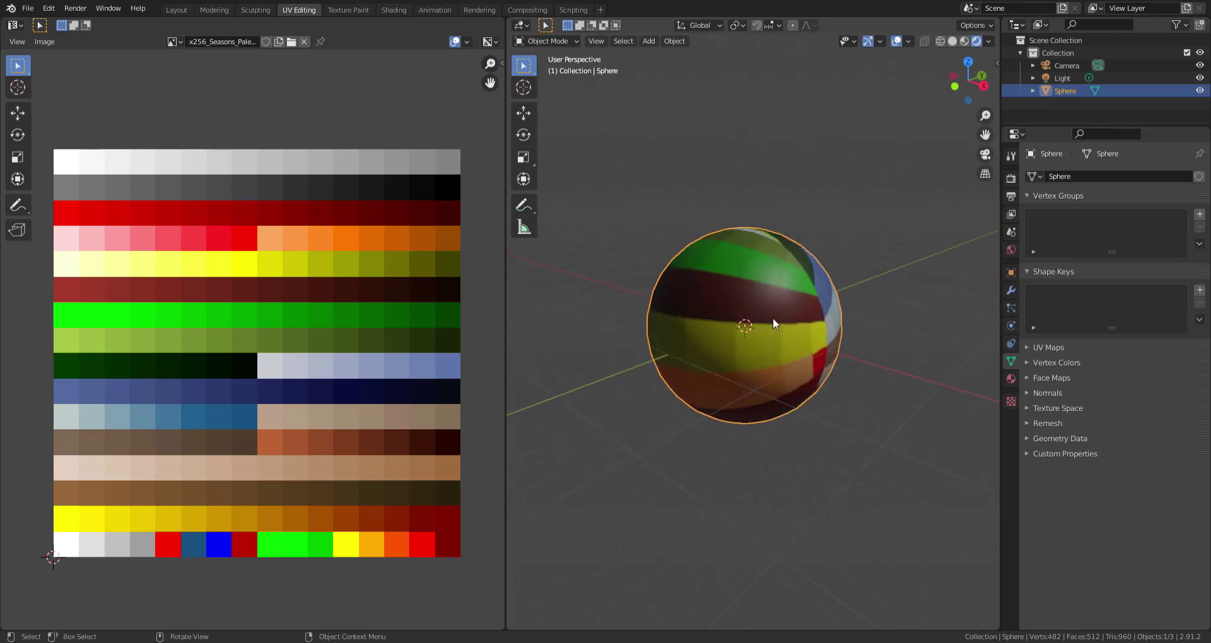
Enter Edit Mode on the sphere, deselect everything and select the vertical edge loop that carries the existing seam.
middle_click_drag(808, 354, 729, 380)
scroll(765, 284, "up", 2)
key("Tab")
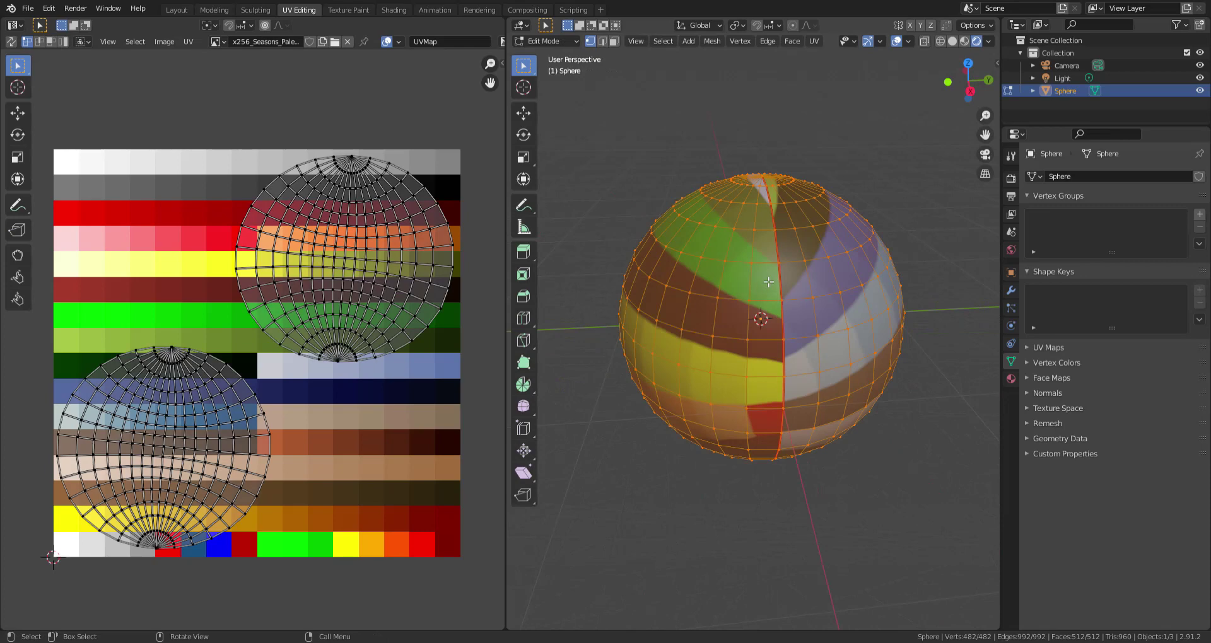
key("alt+a")
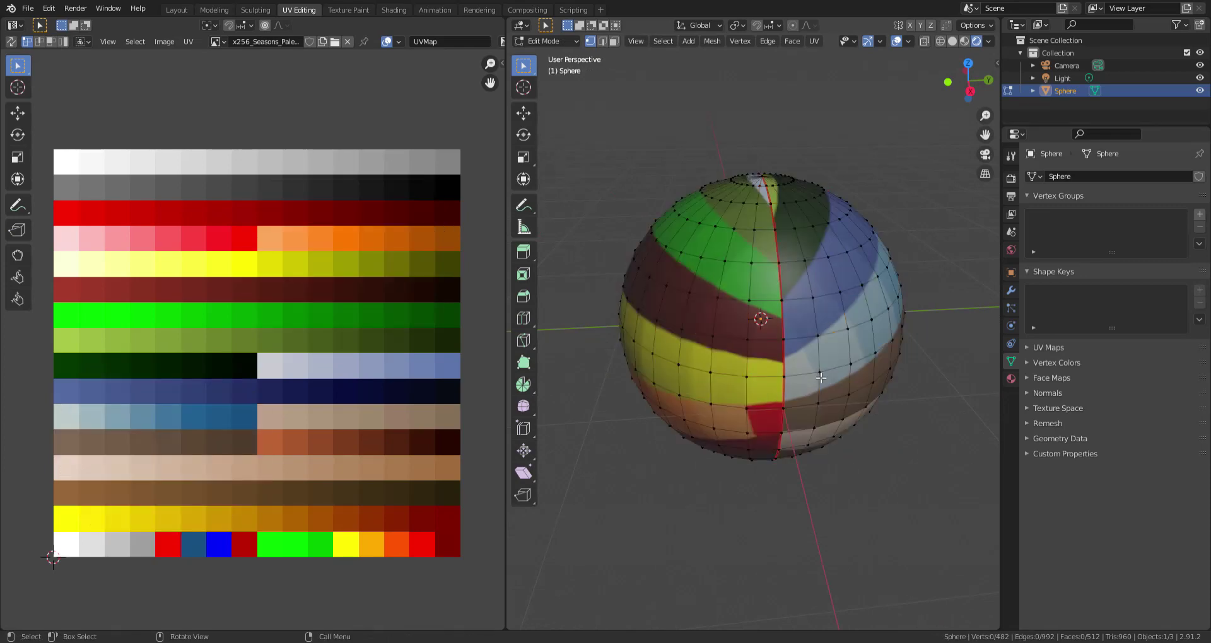
left_click(781, 353, "alt")
middle_click_drag(782, 353, 789, 243)
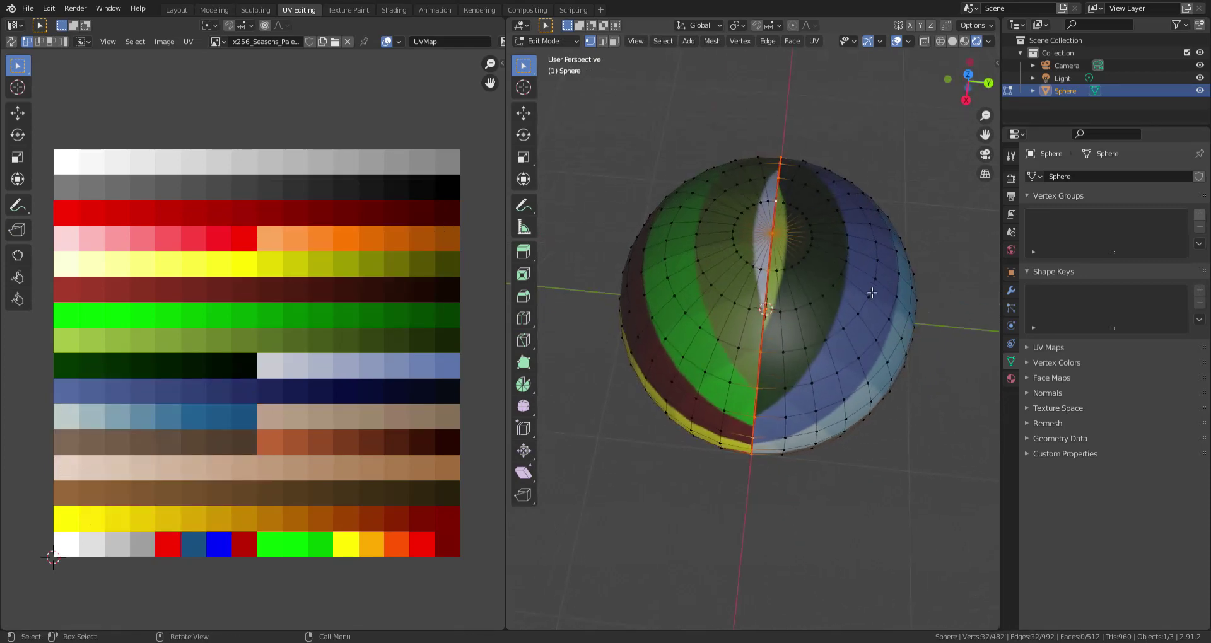
Select the whole mesh and clear all of its seams.
key("a")
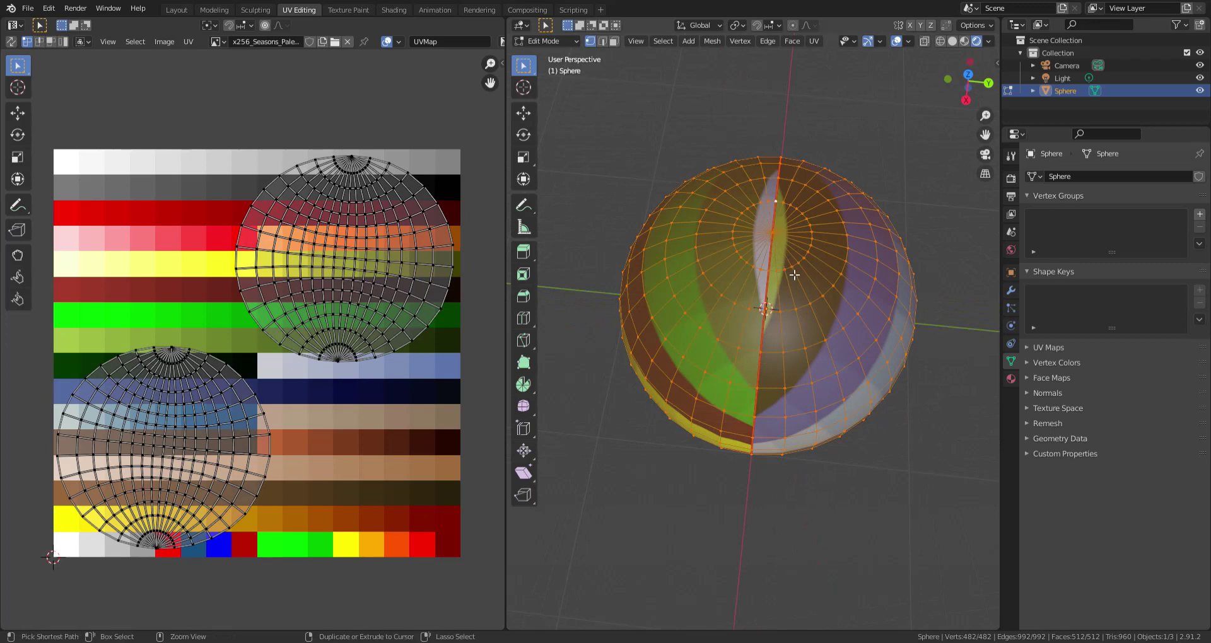
key("ctrl+e")
left_click(784, 281)
middle_click_drag(784, 281, 858, 214)
Select a horizontal edge loop around the middle of the sphere and mark it as a seam.
middle_click_drag(853, 346, 763, 380)
left_click(822, 393, "alt")
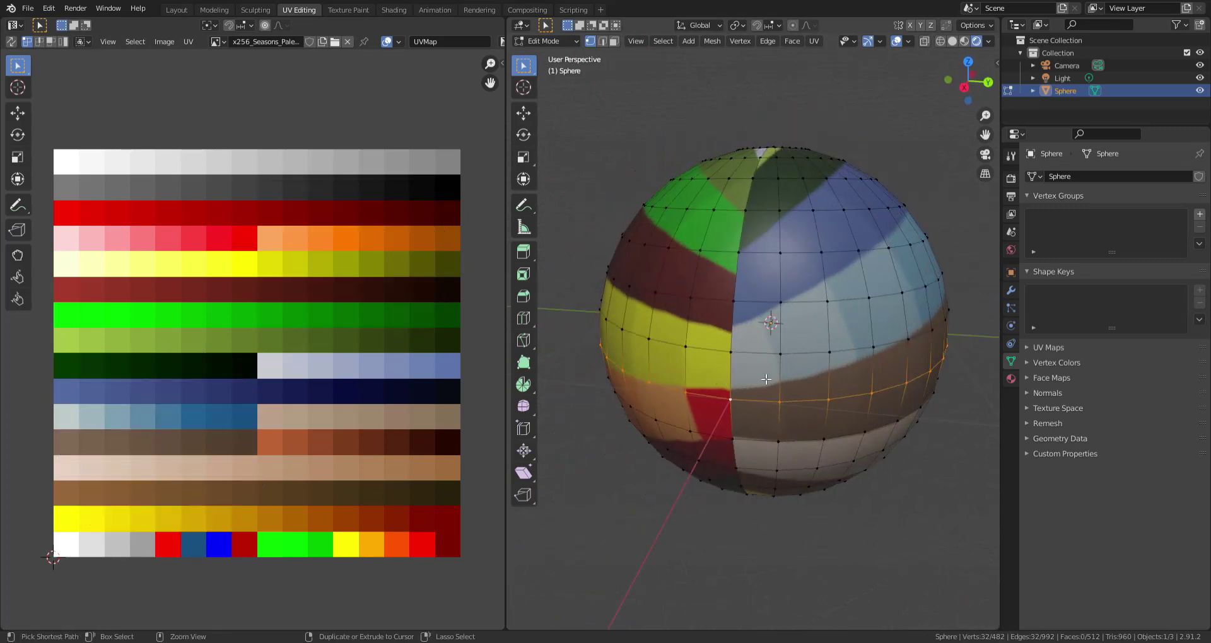
key("ctrl+e")
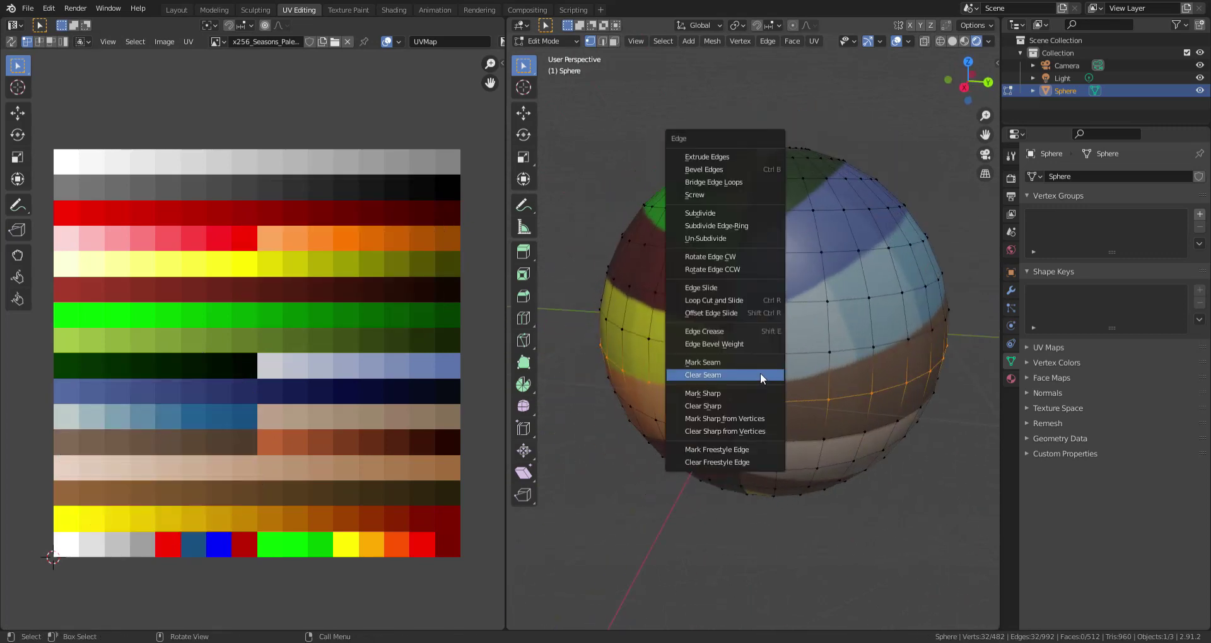
left_click(704, 363)
middle_click_drag(704, 363, 767, 379)
Select all of the sphere's geometry and unwrap it along the new horizontal seam.
key("a")
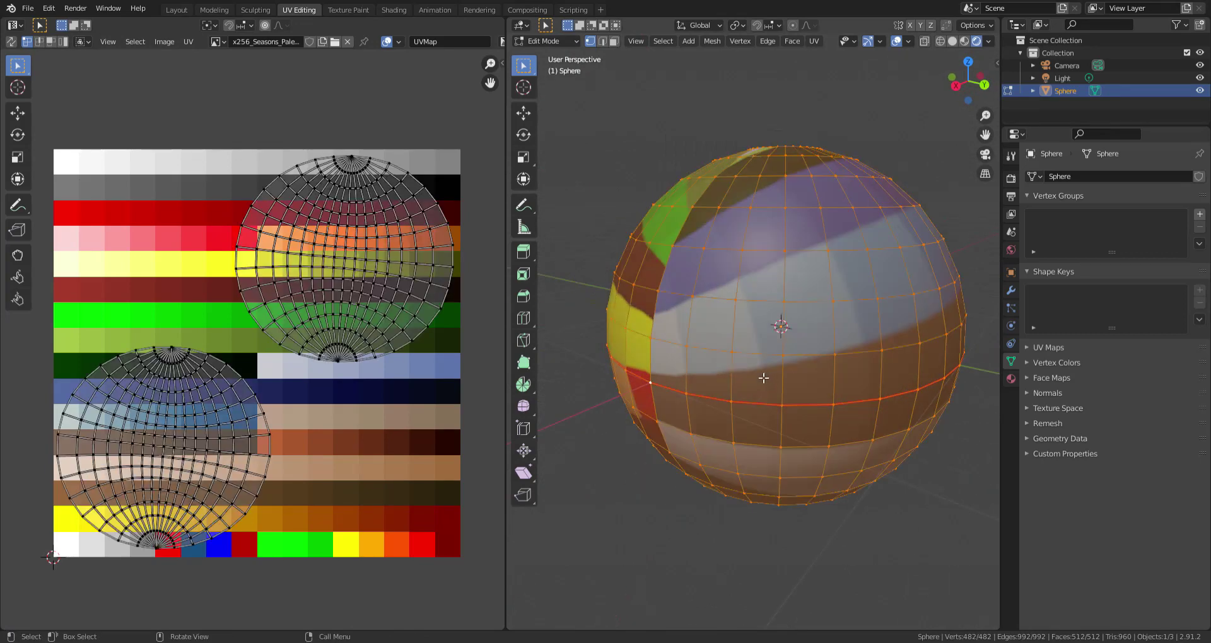
key("u")
left_click(759, 372)
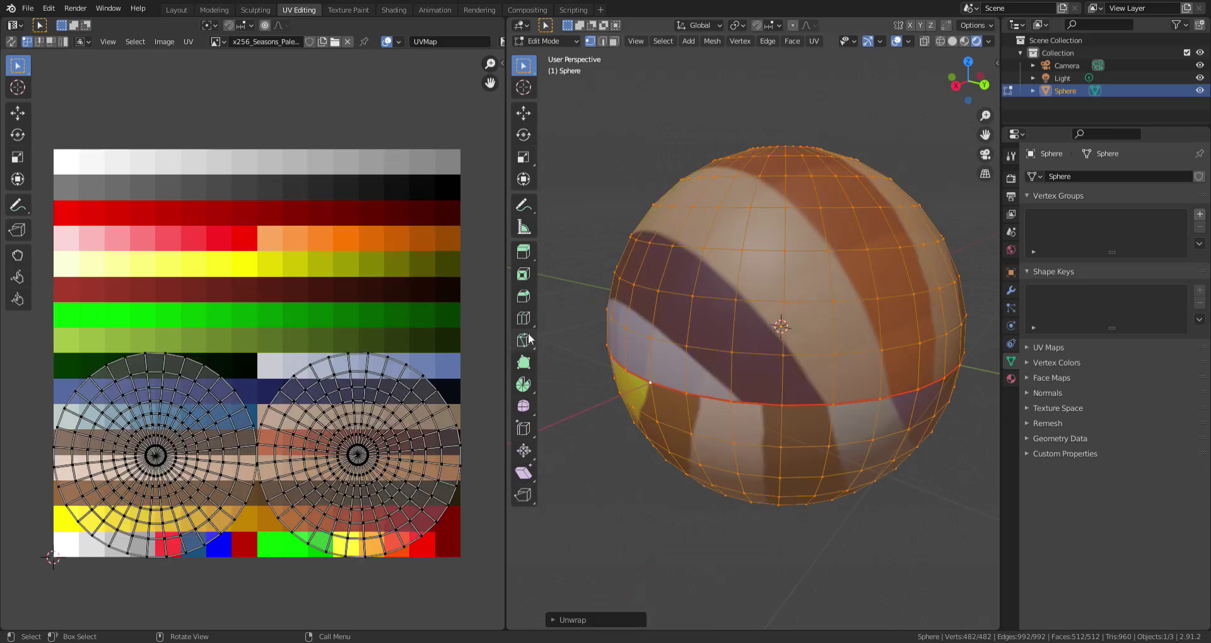
Try moving one of the two circular UV islands over other colors of the palette image.
scroll(536, 339, "down", 2)
key("l")
key("g")
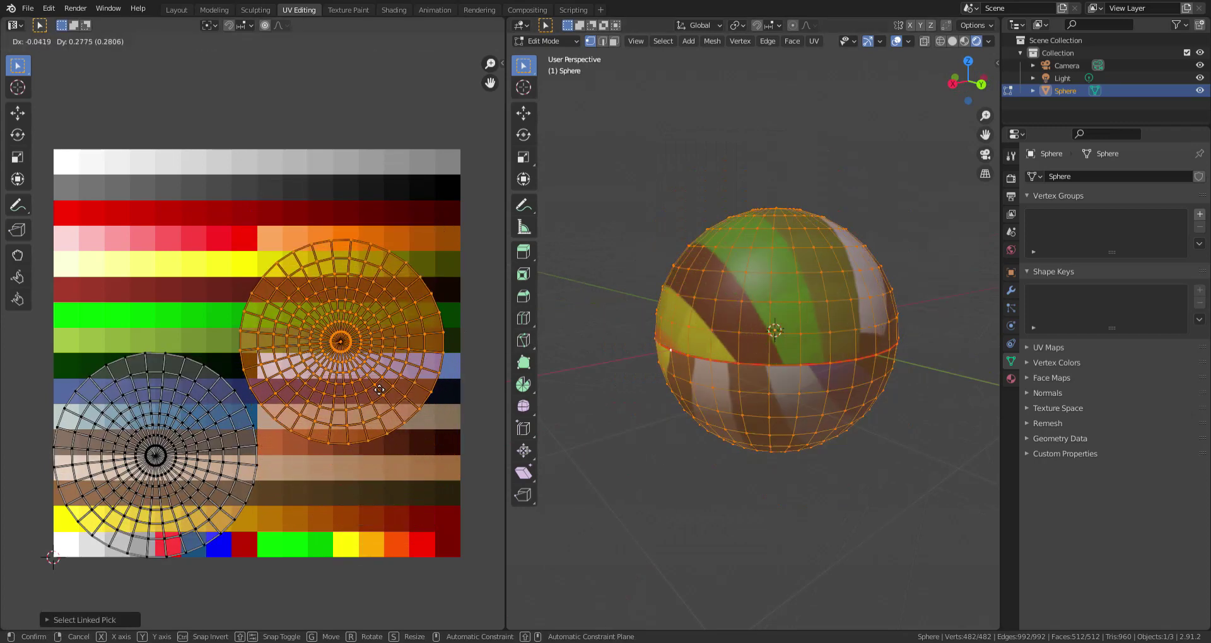
left_click(396, 502)
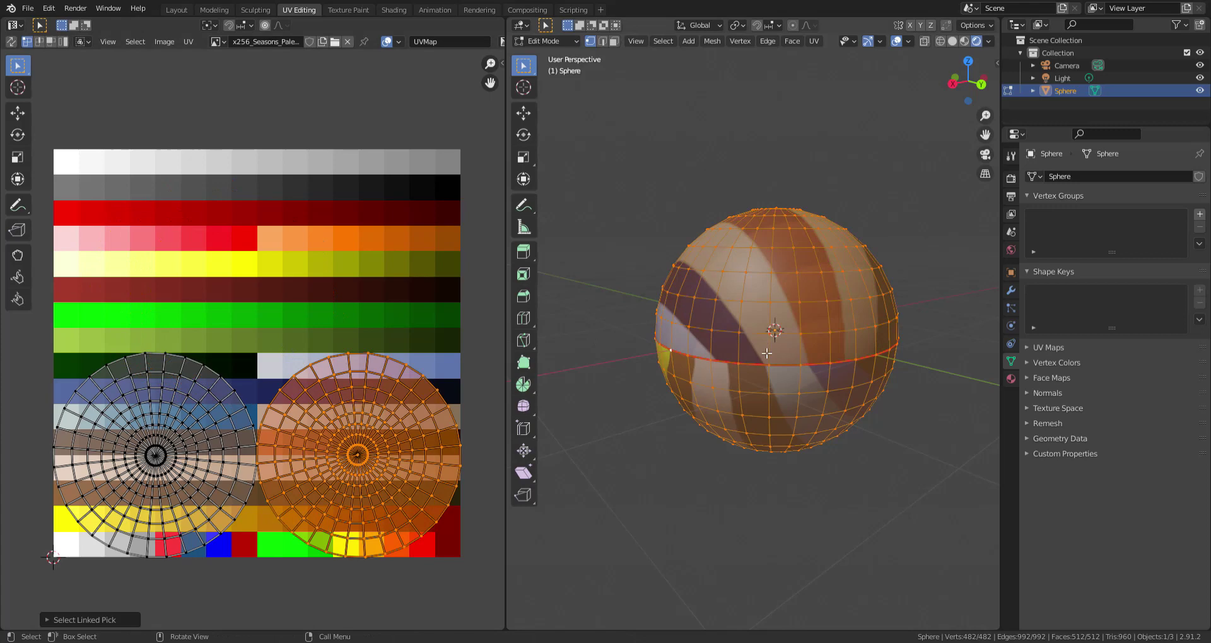
Select a block of faces four wide and three high on the sphere's upper half, using face selection and Circle Select.
middle_click_drag(767, 353, 759, 355)
scroll(758, 355, "up", 2)
left_click(732, 293)
left_click(736, 336, "shift")
left_click(796, 346, "shift")
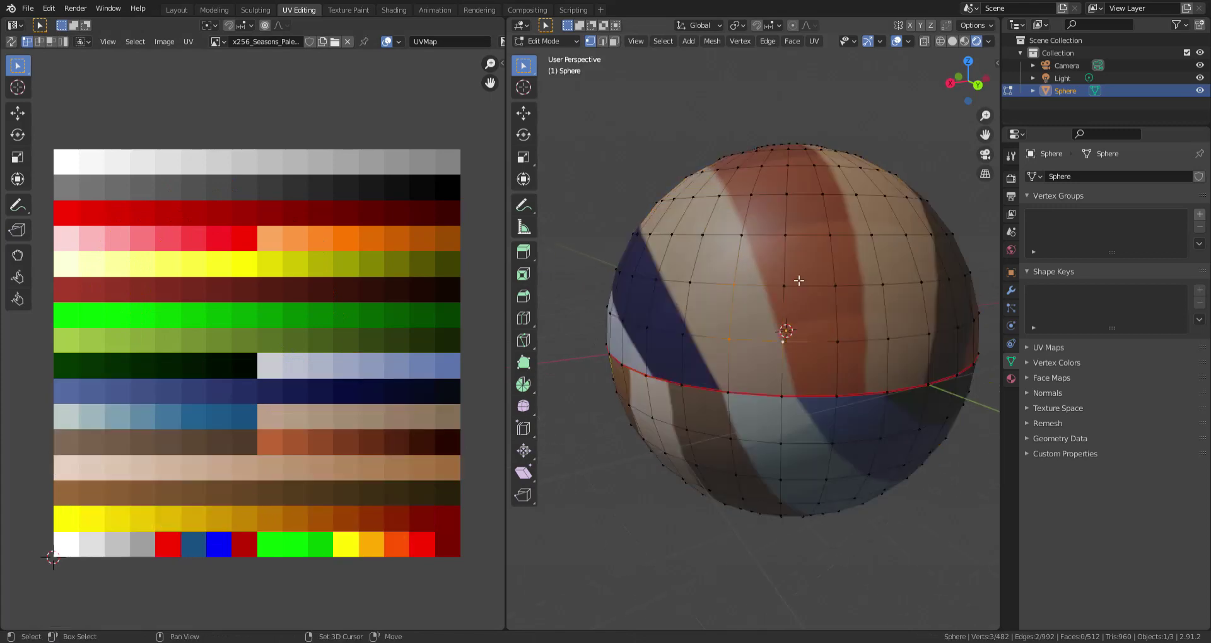
left_click(785, 288, "shift")
left_click(614, 41)
key("c")
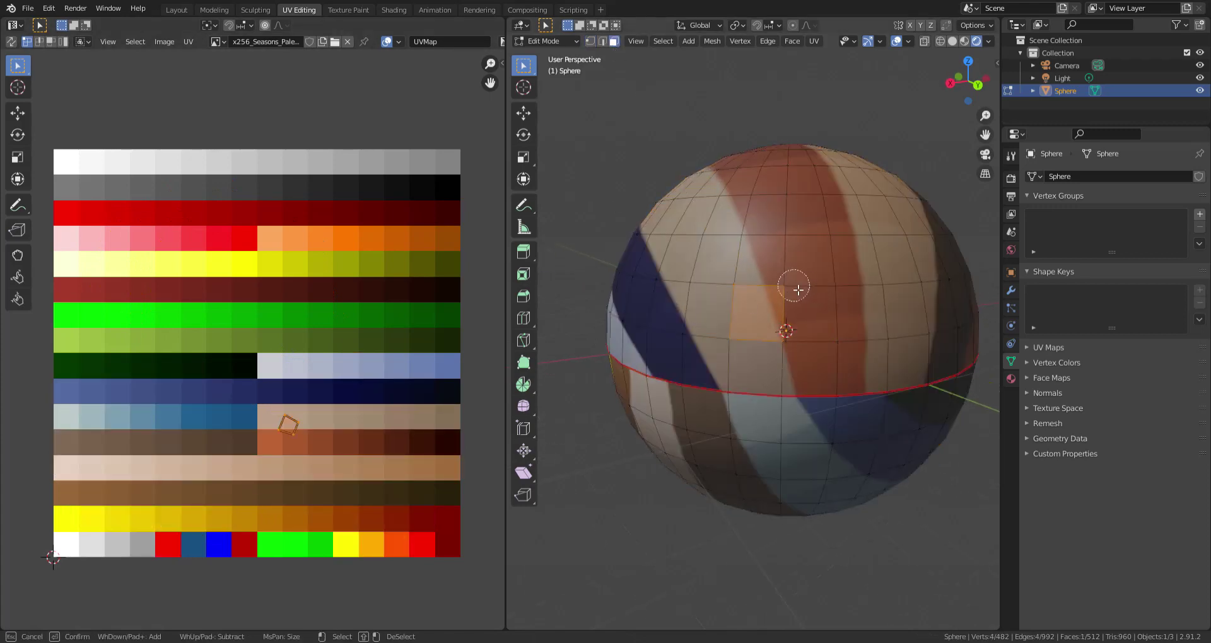
mouse_move(797, 281)
left_mouse_down()
mouse_move(894, 279)
mouse_move(790, 229)
left_mouse_up()
key("Escape")
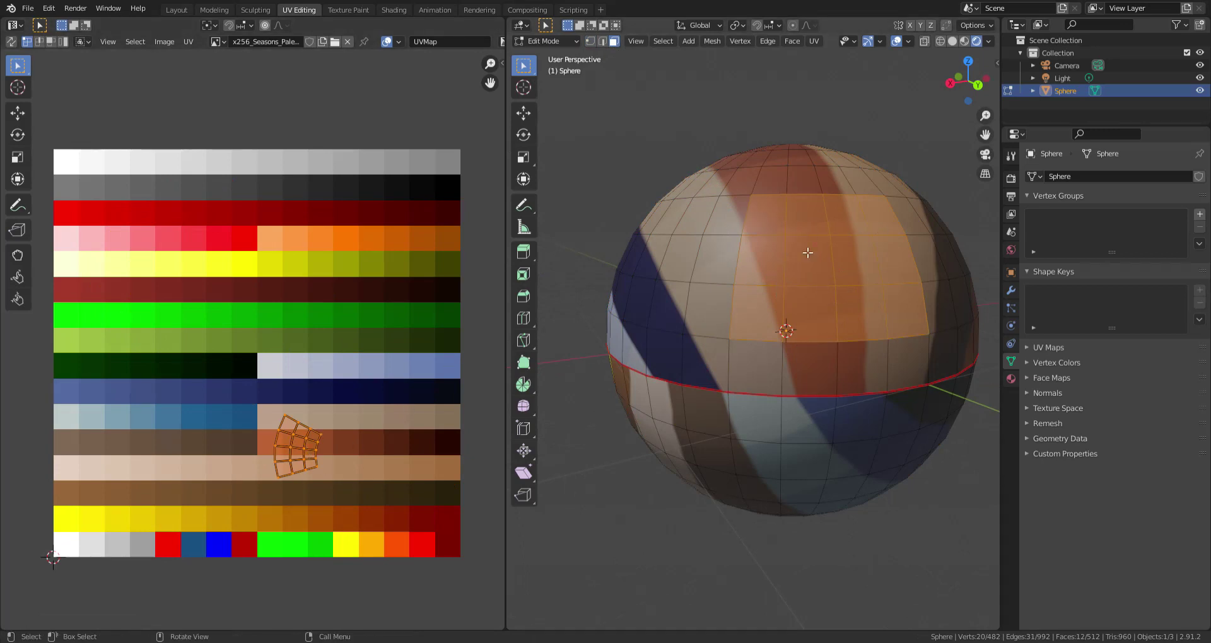
Move the selected faces' UVs onto the red and pink palette swatches, and select all faces to show every UV island.
key("g")
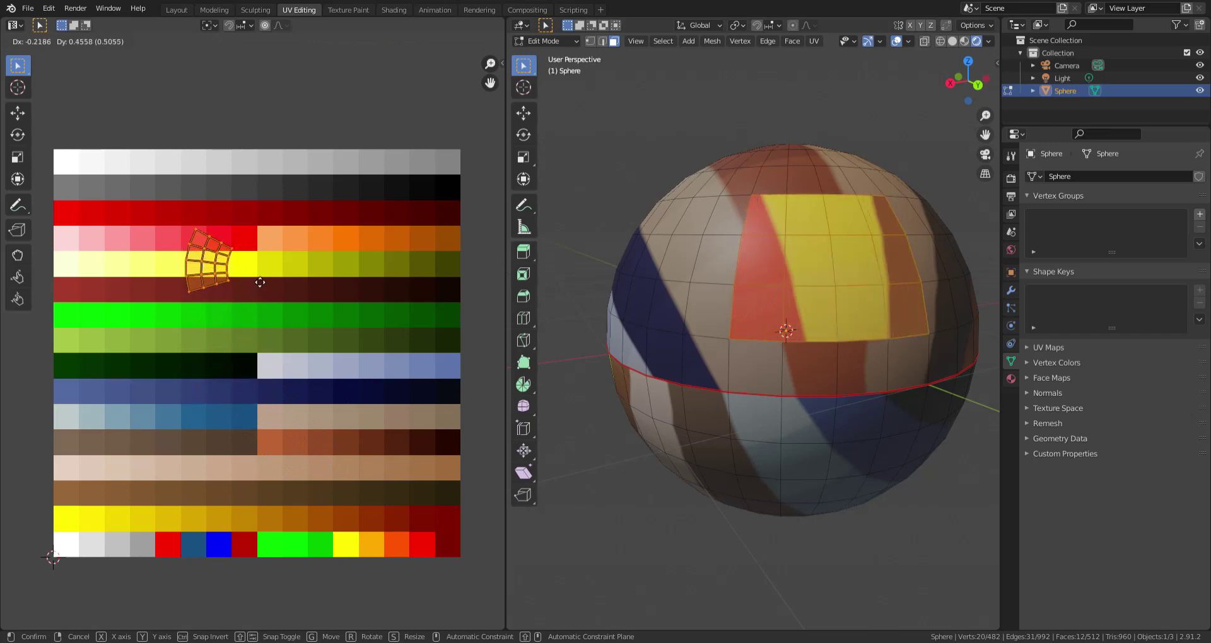
left_click(260, 251)
key("a")
left_click(219, 245)
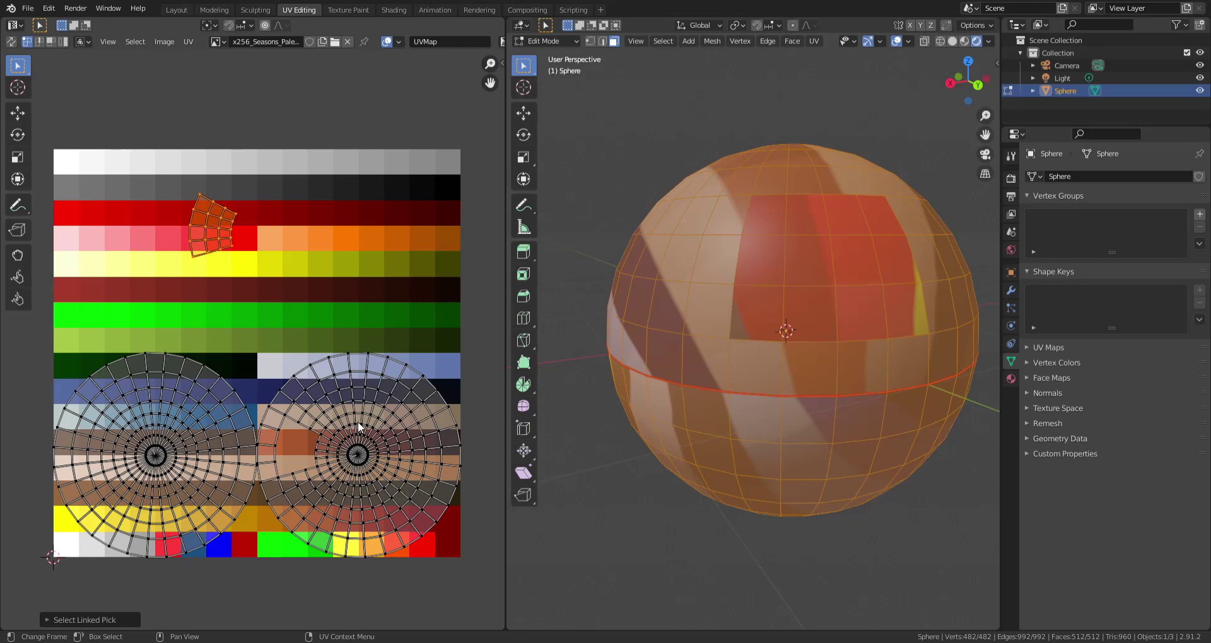
key("l")
key("l")
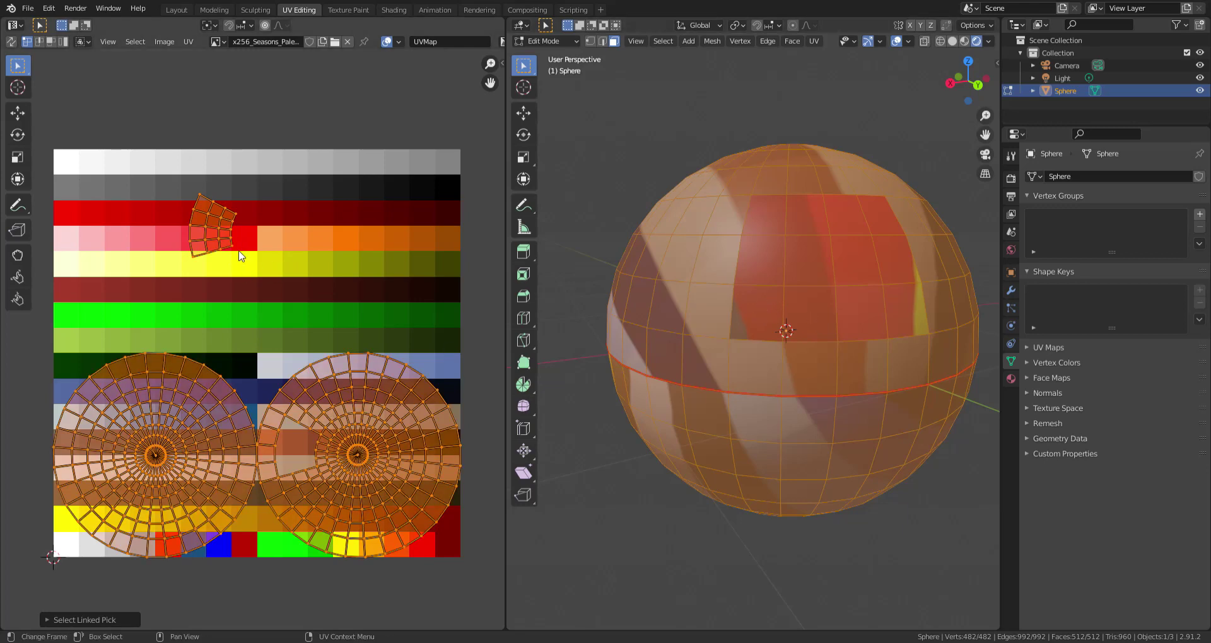
Select the separated UV patch, rotate it and move it onto the orange palette swatches.
left_click(220, 247)
key("l")
key("r")
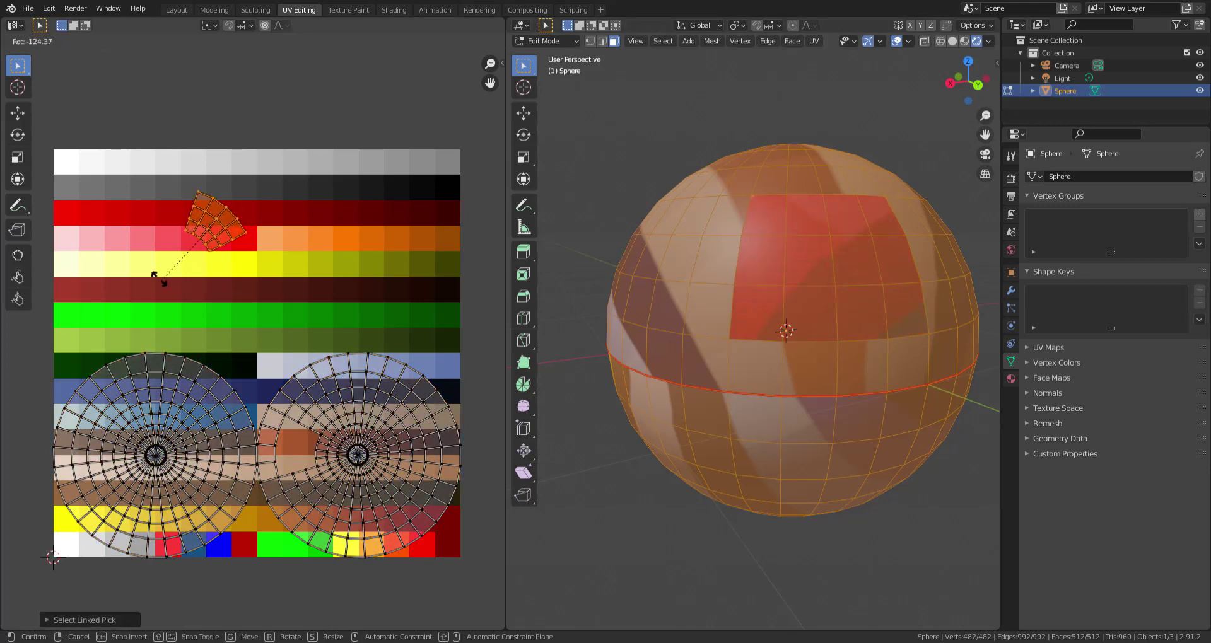
left_click(265, 284)
key("g")
left_click(386, 284)
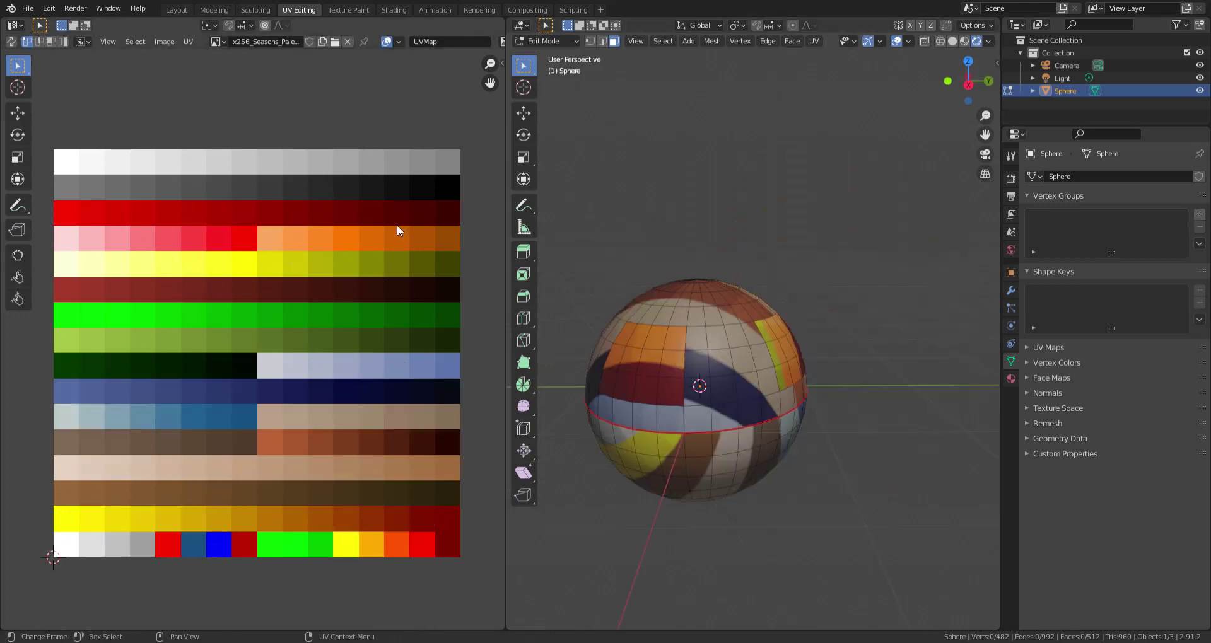
left_click_drag(573, 236, 898, 474)
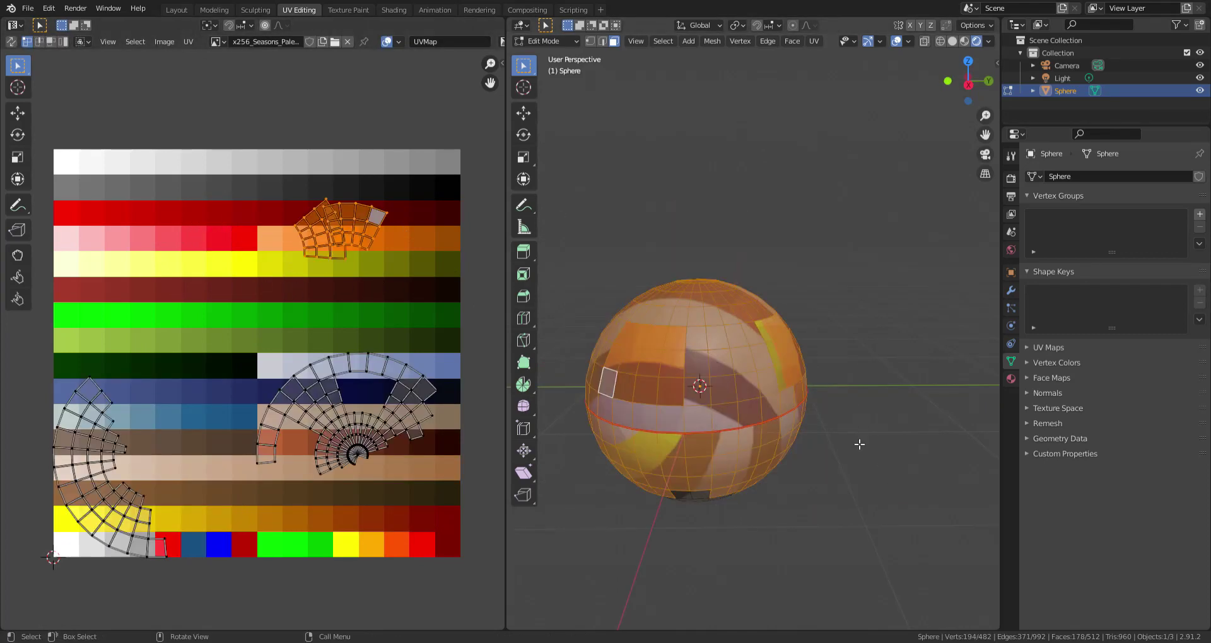
In the Shading workspace, move the Image Texture node left of the Principled BSDF and inspect the textured sphere from several sides.
left_click(391, 10)
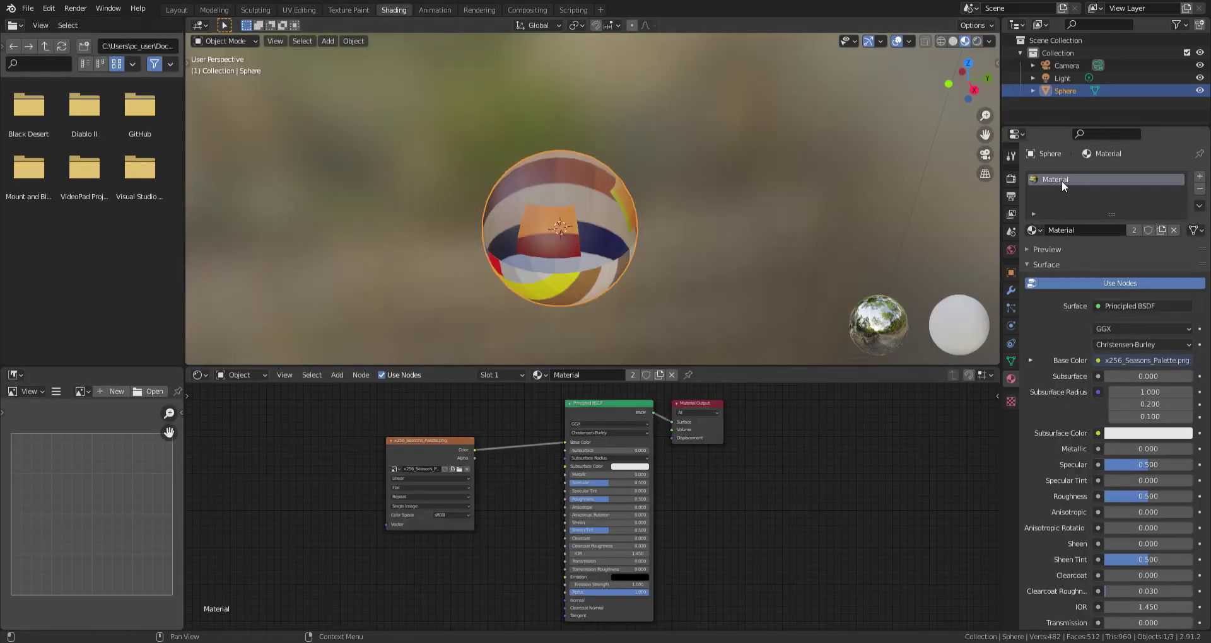
left_click_drag(443, 460, 390, 444)
left_click(353, 431)
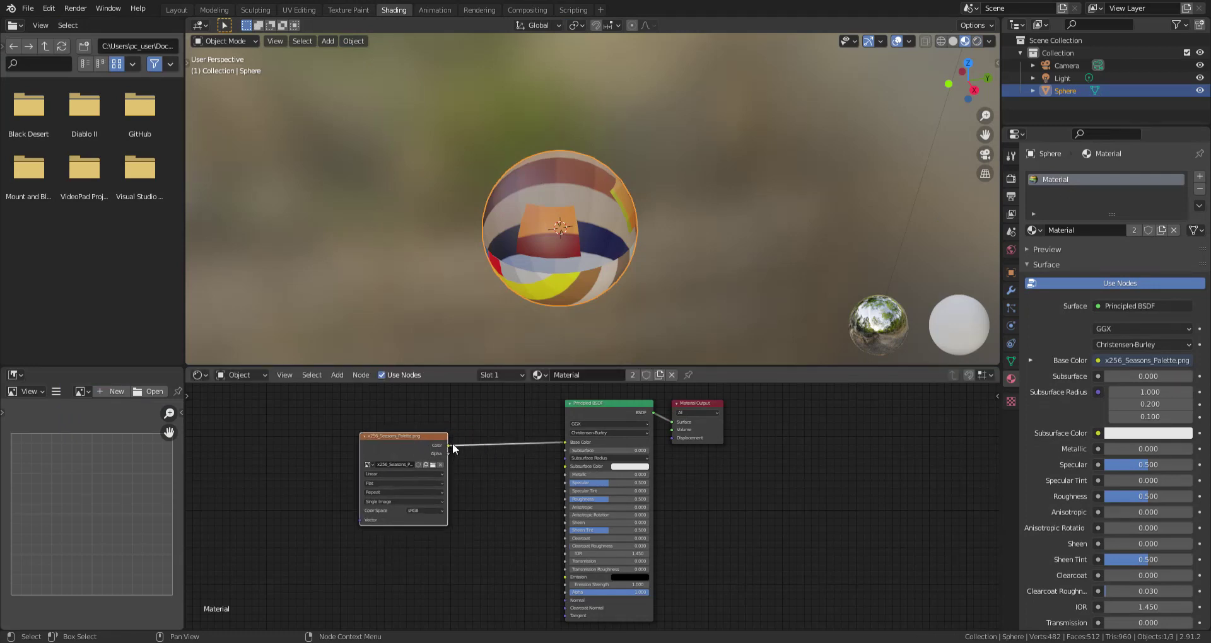
left_click(671, 226)
middle_click_drag(671, 226, 530, 271)
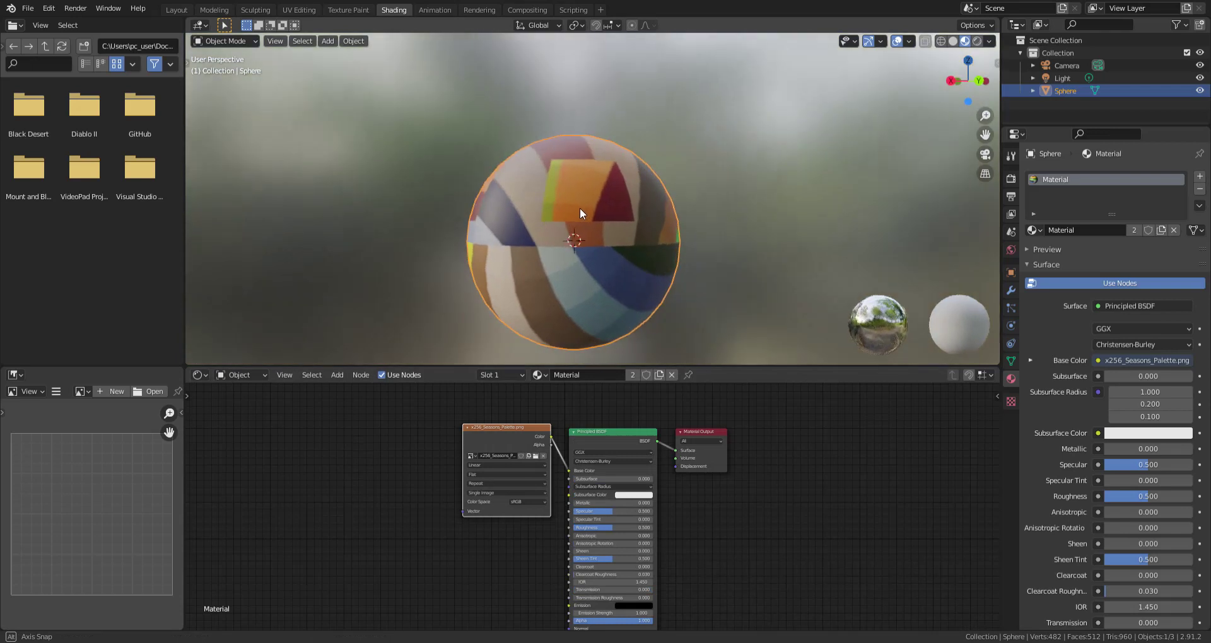
mouse_move(580, 206)
middle_mouse_down()
mouse_move(584, 217)
mouse_move(523, 203)
mouse_move(462, 210)
middle_mouse_up()
Return to the Layout workspace and set the Solid viewport shading's lighting to MatCap.
left_click(189, 13)
scroll(567, 253, "up", 2)
middle_click_drag(594, 260, 528, 261)
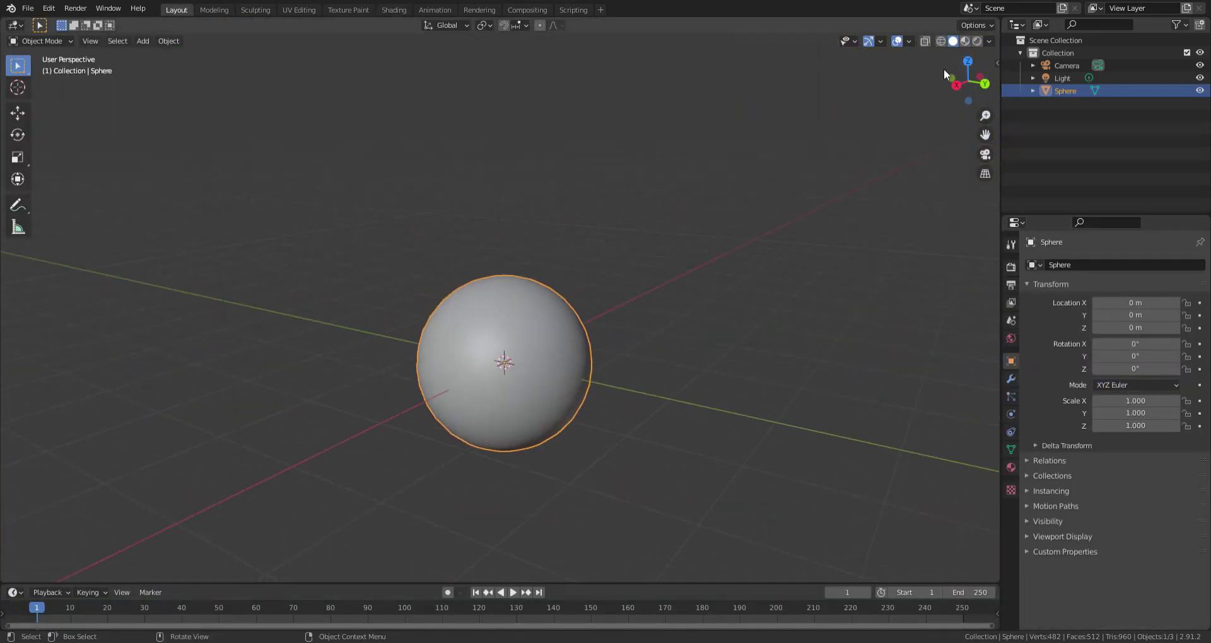
left_click(989, 42)
left_click(972, 102)
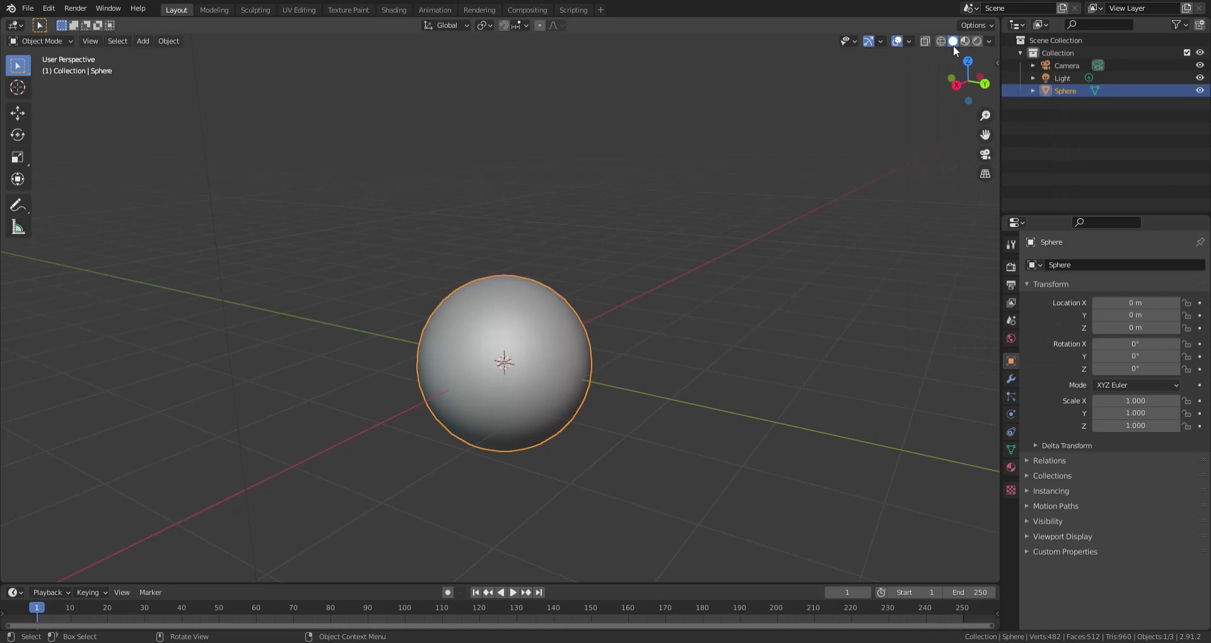
Choose the white MatCap with bluish and reddish shadows, and set the viewport shading color to Texture.
left_click(988, 42)
left_click(989, 41)
left_click(971, 145)
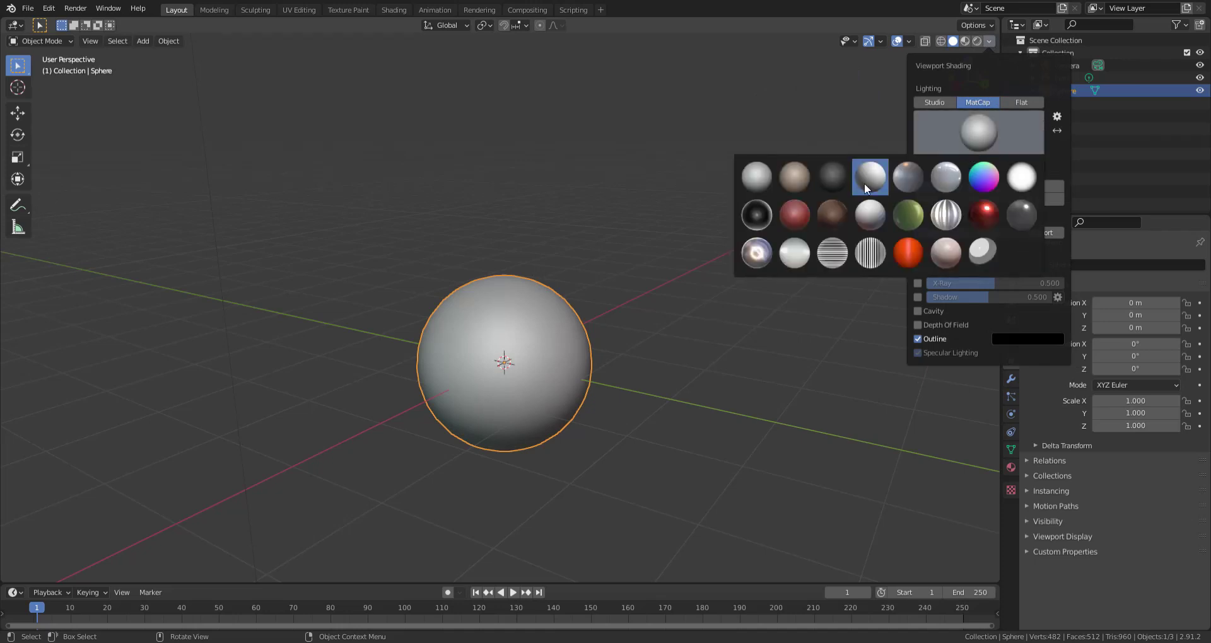
left_click(873, 218)
left_click(988, 41)
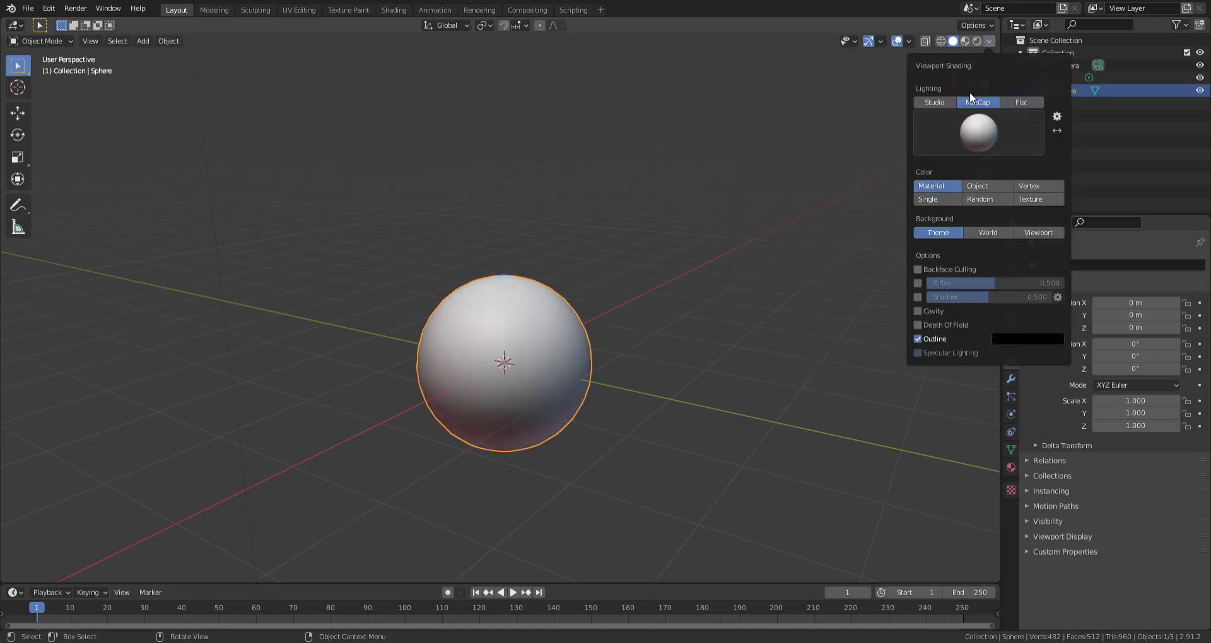
left_click(1039, 199)
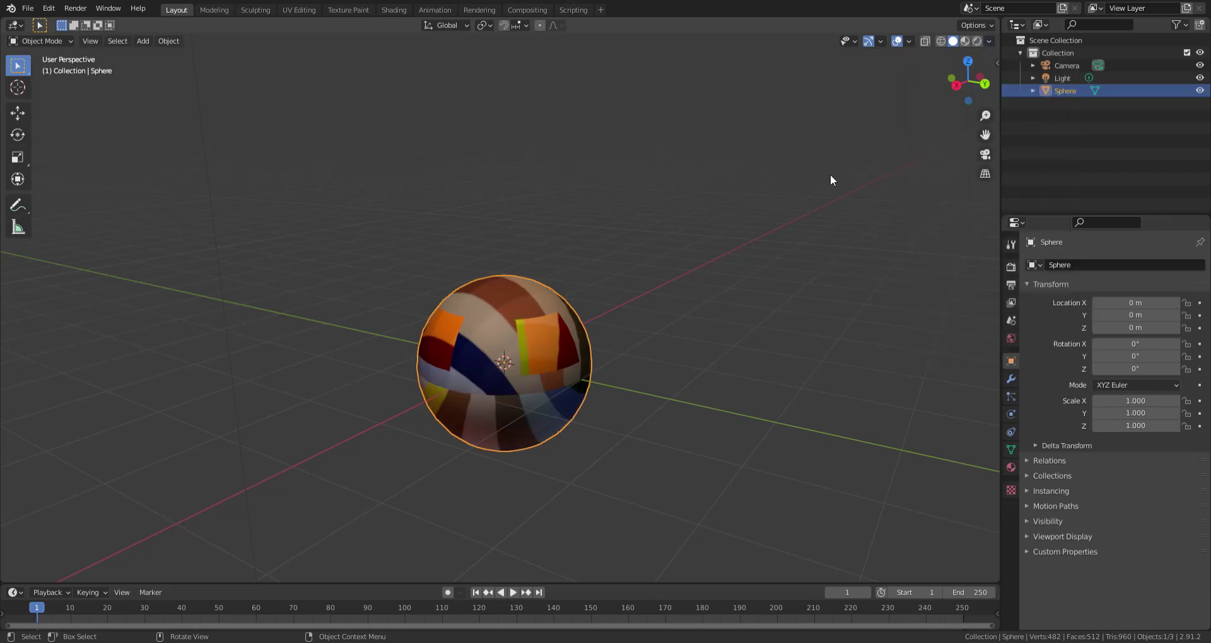
Try the green MatCap and the dark brown MatCap on the textured sphere.
left_click(990, 41)
left_click(957, 137)
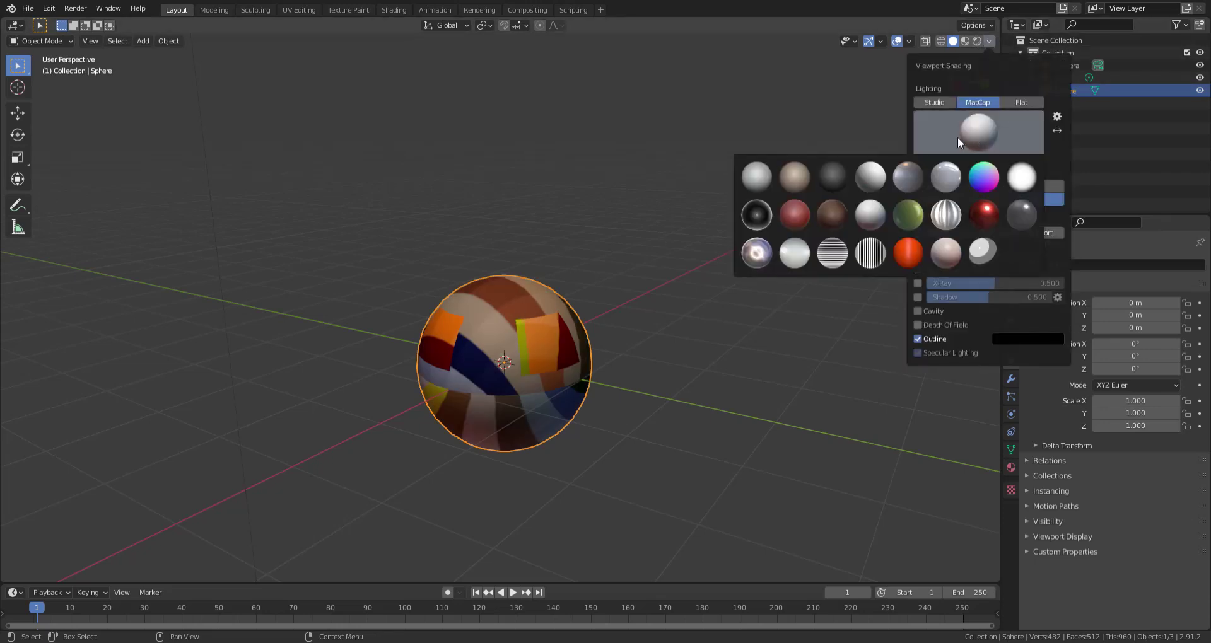
left_click(916, 211)
left_click(990, 42)
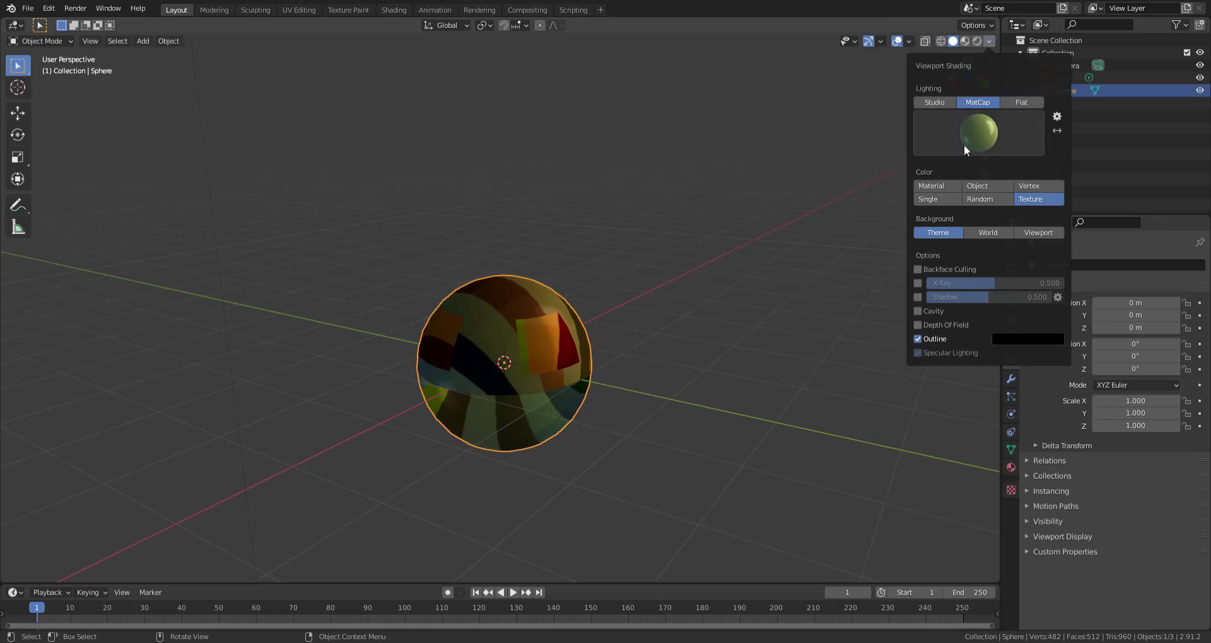
left_click(964, 140)
left_click(821, 213)
middle_click_drag(601, 237, 563, 279)
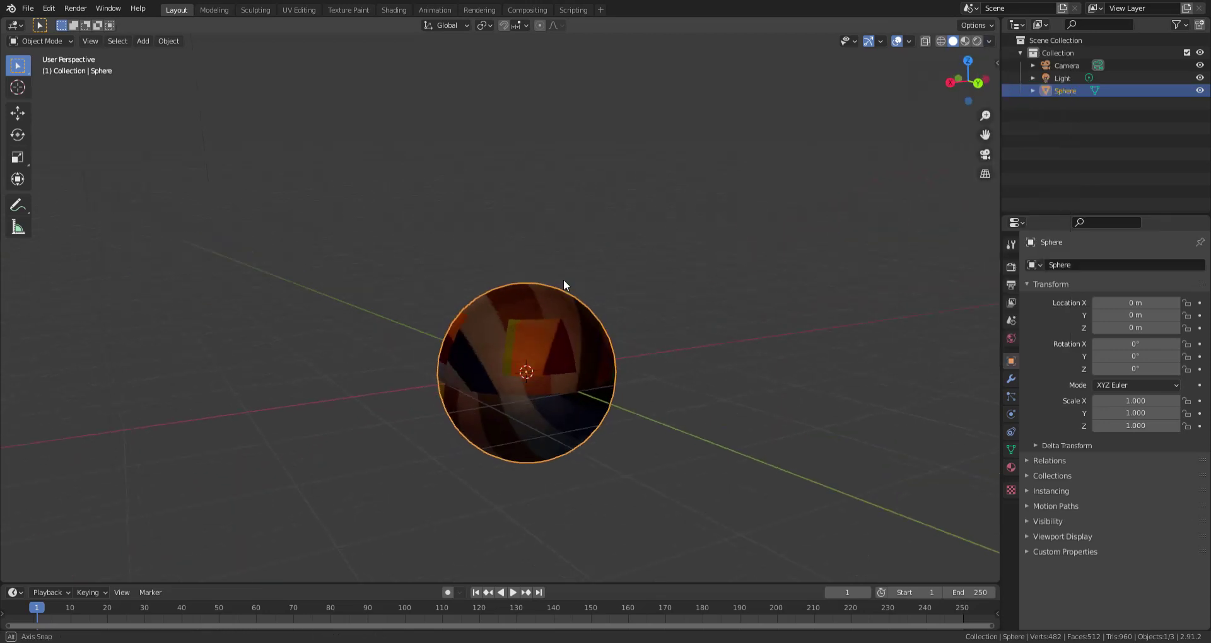
Try the matte red MatCap on the textured sphere and view it from another angle.
left_click(988, 41)
left_click(948, 148)
left_click(779, 217)
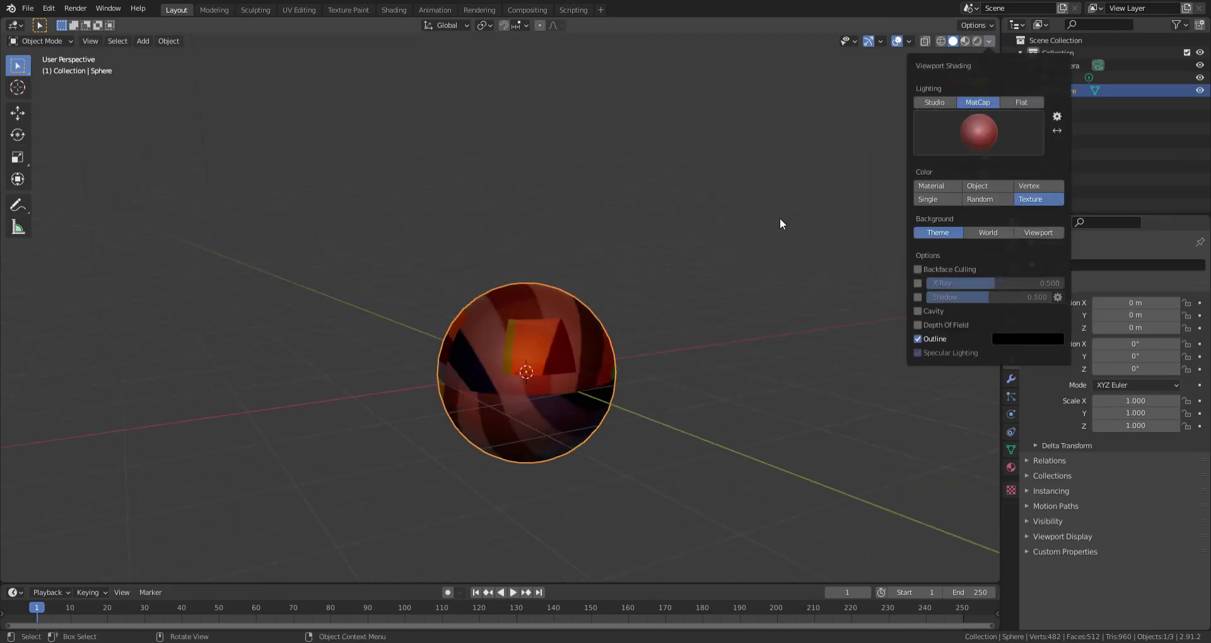
middle_click_drag(780, 218, 853, 108)
Try the plain grey MatCap, and settle on the brighter grey-white MatCap in the first row.
left_click(989, 40)
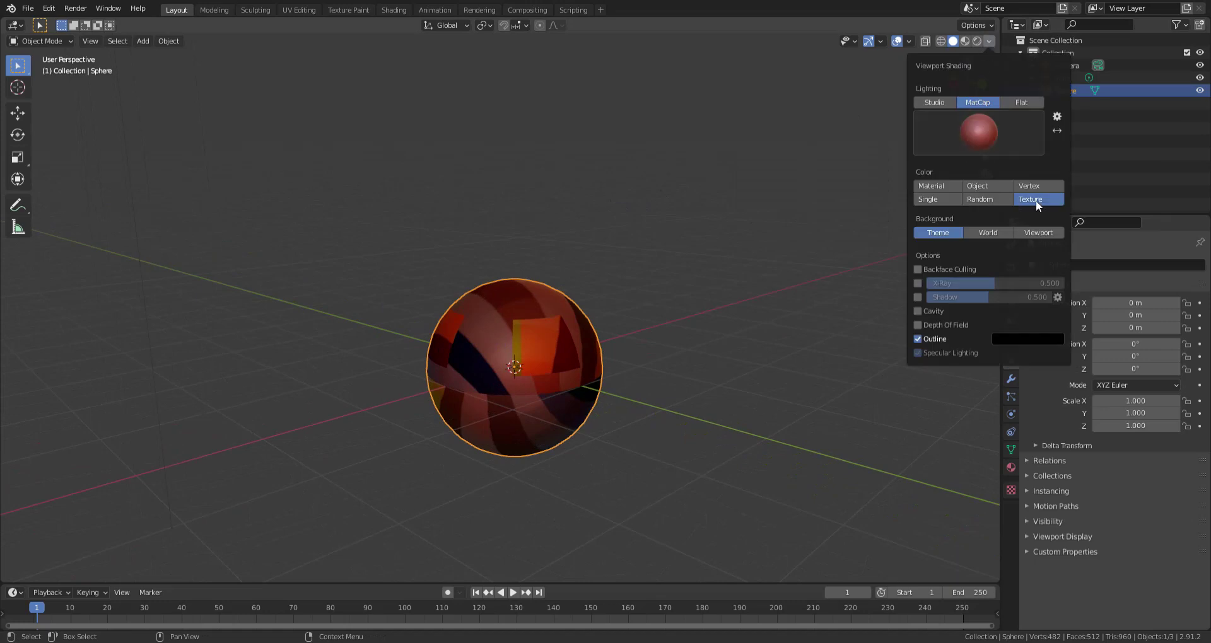
left_click(965, 136)
left_click(756, 176)
left_click(931, 142)
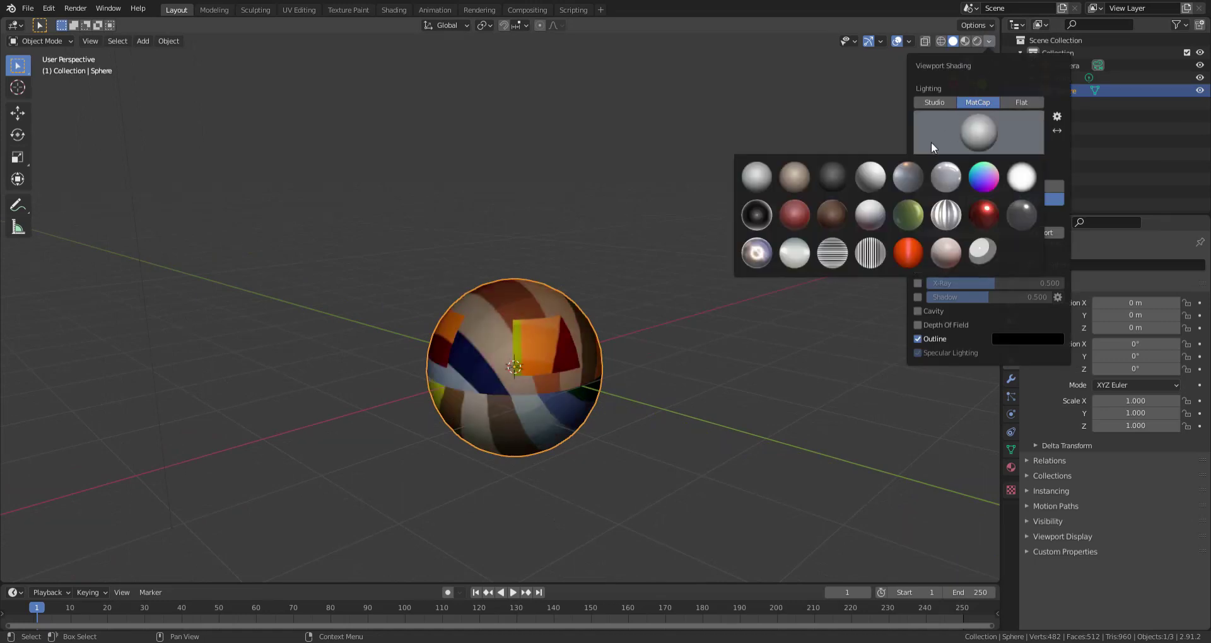
left_click(873, 181)
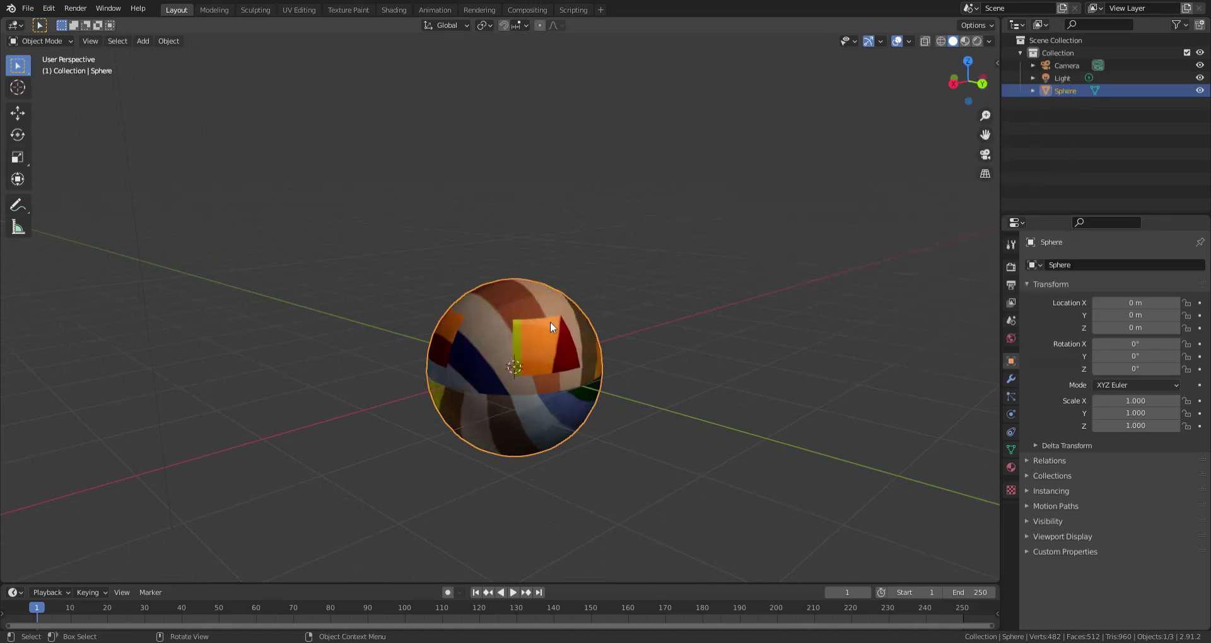
mouse_move(550, 321)
middle_mouse_down()
mouse_move(554, 297)
mouse_move(512, 282)
mouse_move(566, 299)
middle_mouse_up()
scroll(573, 241, "down", 3)
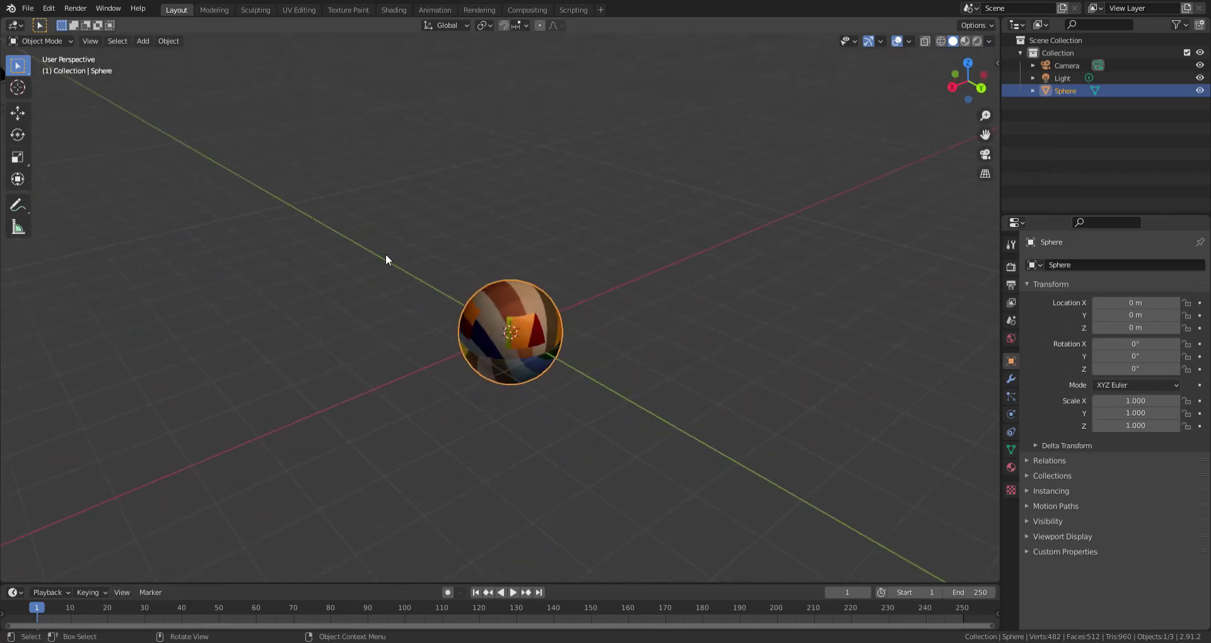
Select the light and try to move it while in Solid viewport shading.
left_click(335, 269)
left_click(323, 275)
key("g")
right_click(602, 243)
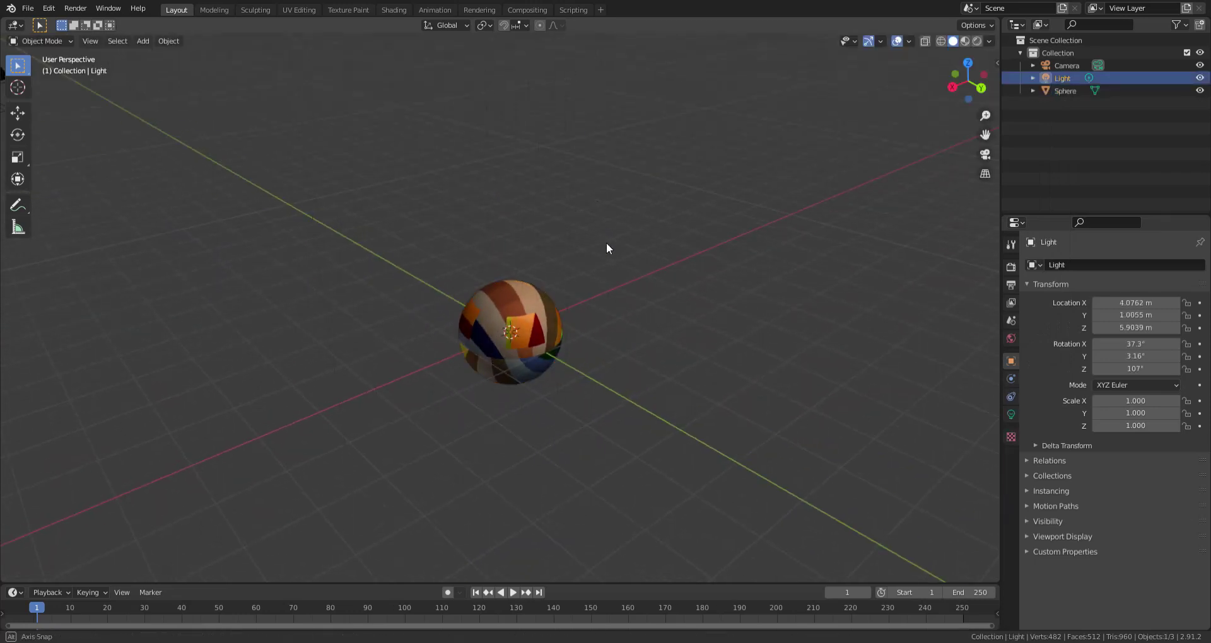
Switch the viewport to Material Preview shading and select the sphere.
middle_click_drag(606, 246, 596, 196)
scroll(652, 249, "up", 2)
left_click(965, 41)
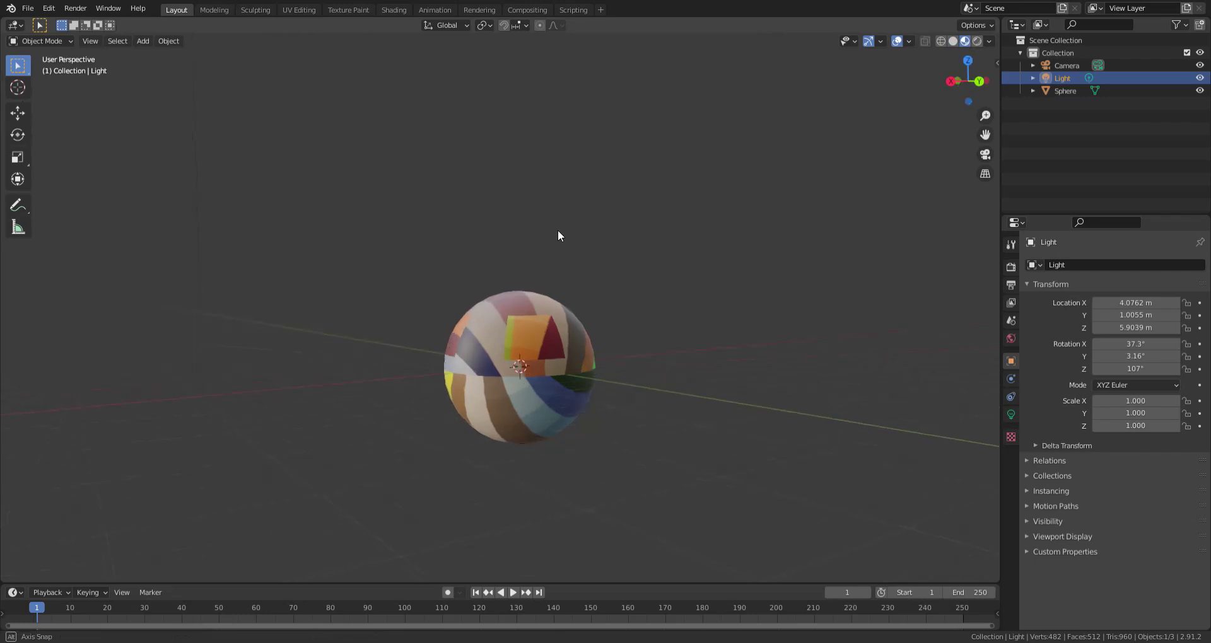
scroll(512, 269, "up", 2)
mouse_move(512, 270)
middle_mouse_down()
mouse_move(513, 306)
mouse_move(617, 301)
mouse_move(583, 288)
mouse_move(475, 377)
middle_mouse_up()
left_click(513, 305)
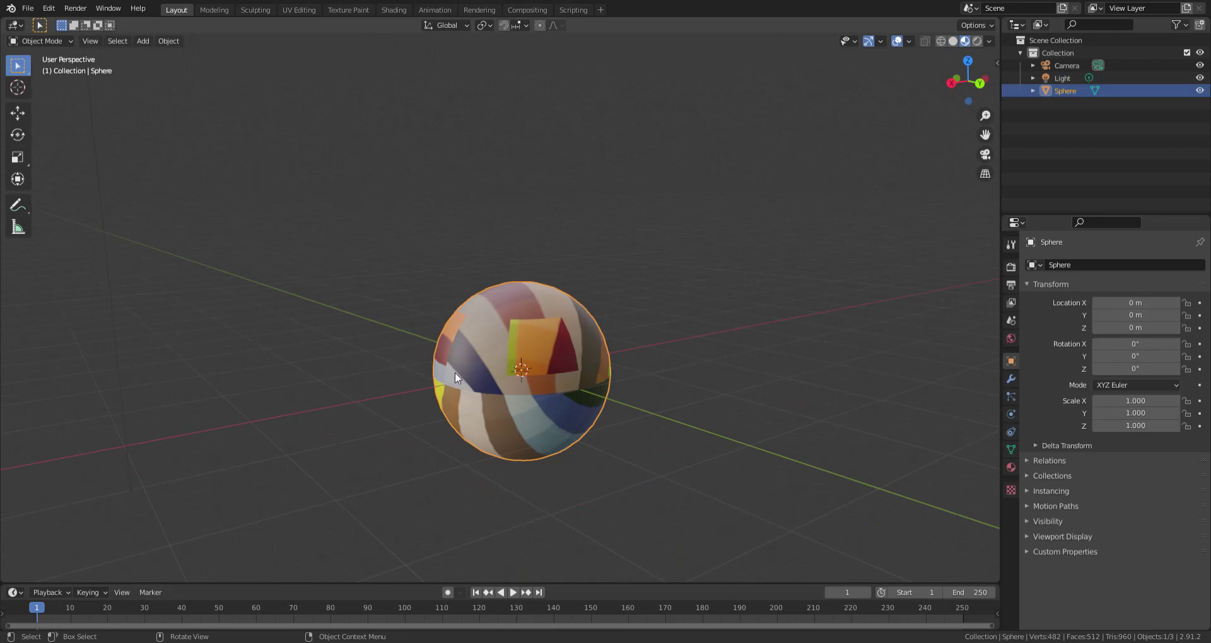
Open the Shading workspace and examine the textured sphere with its material nodes.
left_click(393, 10)
left_click_drag(509, 438, 438, 435)
middle_click_drag(585, 185, 650, 203)
left_click(695, 193)
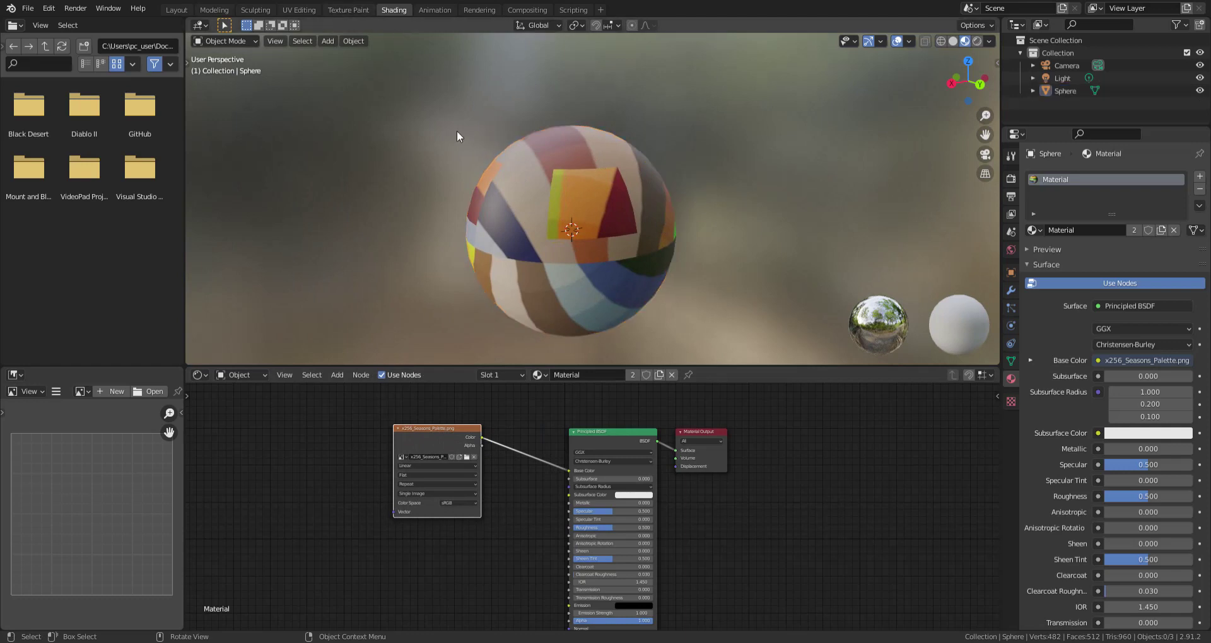
Open the Texture Paint workspace, comparing it with the UV Editing workspace.
left_click(347, 10)
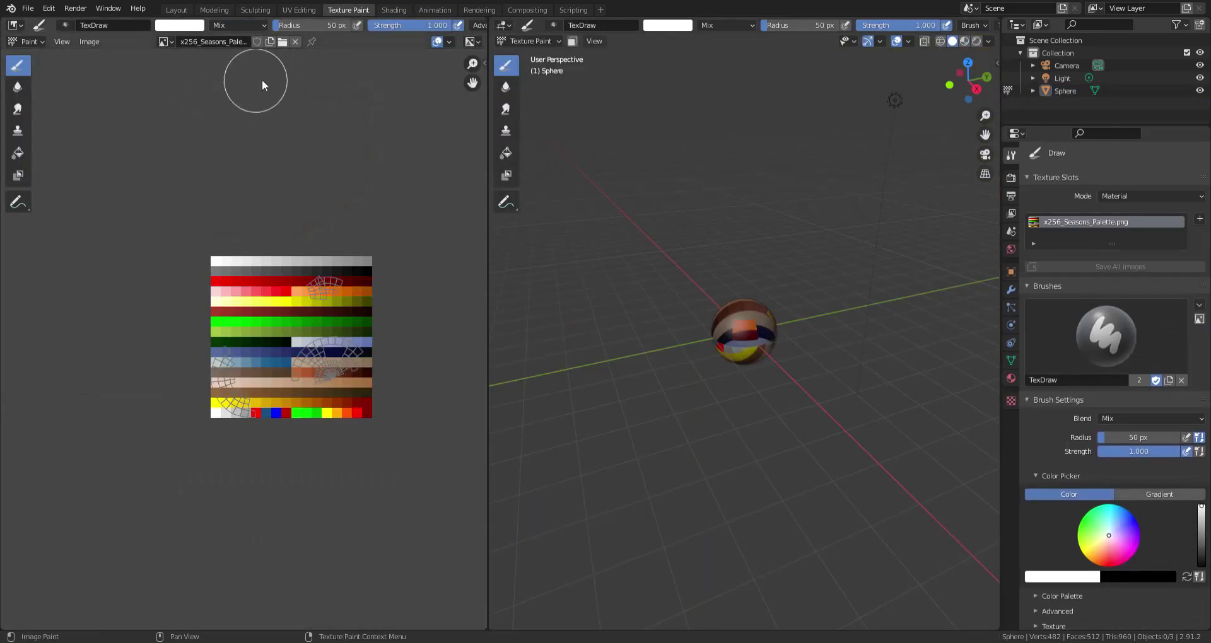
left_click(312, 10)
left_click(346, 10)
left_click(299, 10)
left_click(345, 9)
Start a new image in the image editor and set its fill color to a neutral mid grey.
left_click(269, 42)
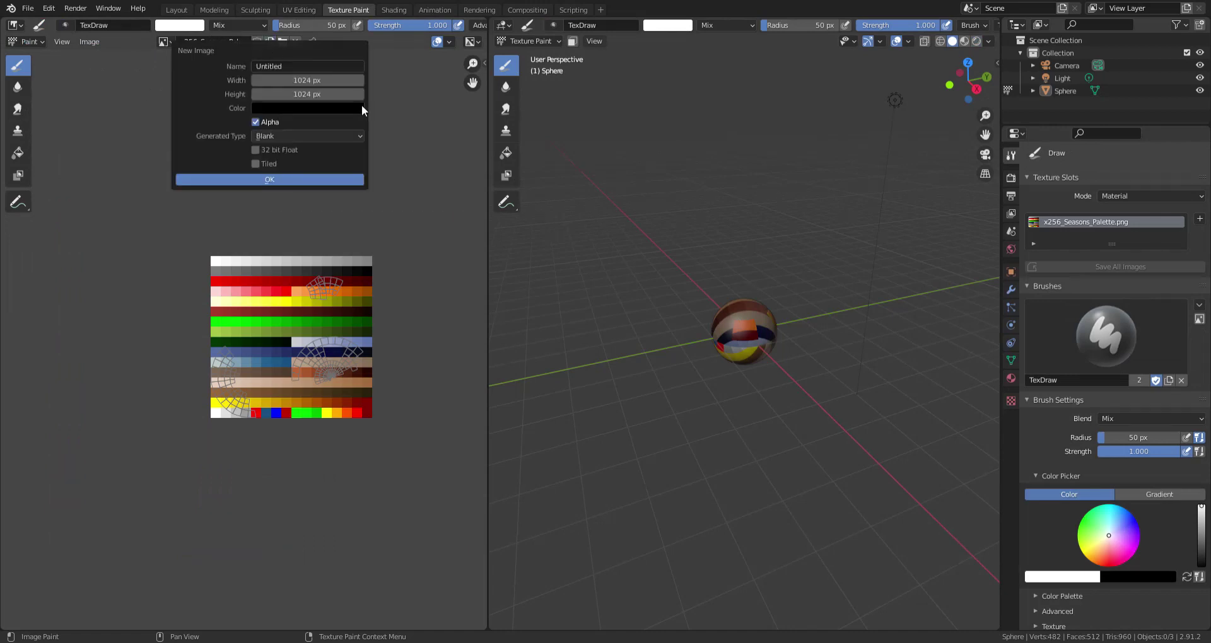
left_click(320, 108)
left_click_drag(360, 192, 360, 132)
mouse_move(283, 161)
left_mouse_down()
mouse_move(292, 149)
mouse_move(314, 179)
mouse_move(360, 189)
mouse_move(360, 214)
left_mouse_up()
mouse_move(306, 177)
left_mouse_down()
mouse_move(360, 172)
mouse_move(360, 214)
left_mouse_up()
left_click_drag(323, 257, 258, 258)
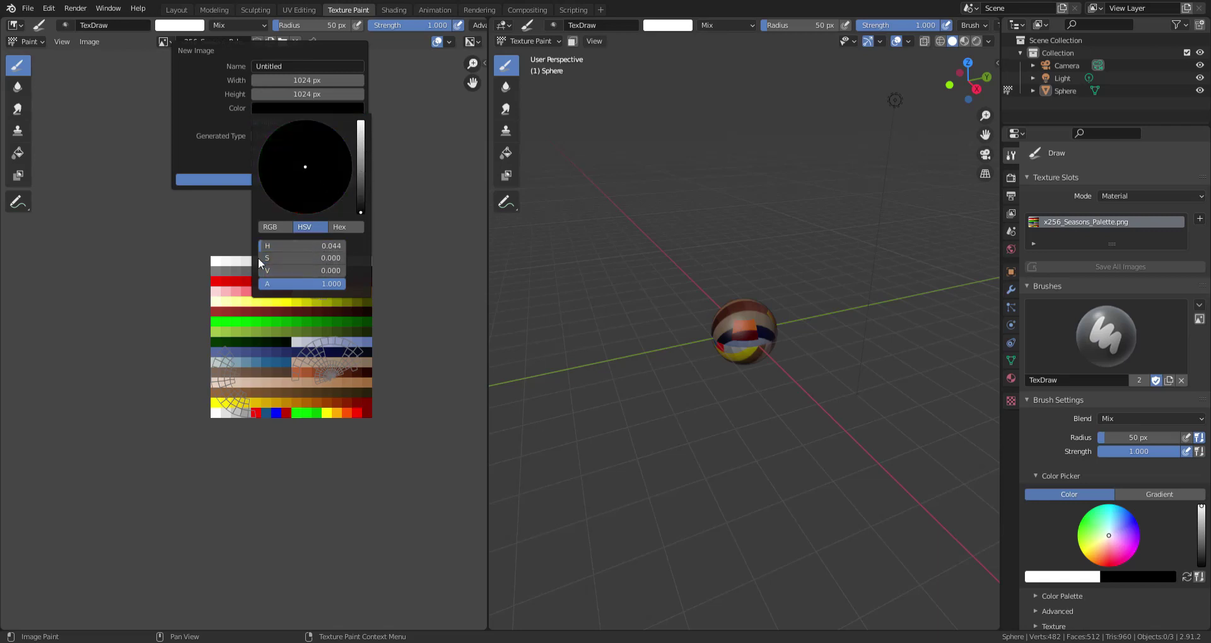
left_click_drag(359, 184, 361, 167)
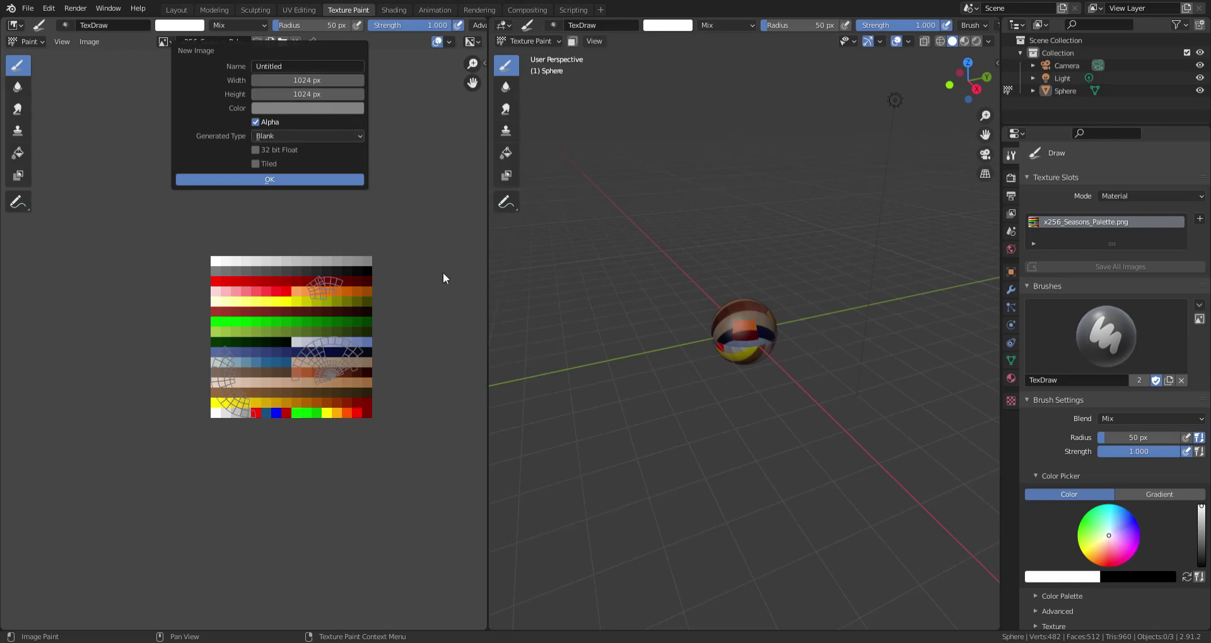
Name the new image TestTexture and create it as a blank 1024 by 1024 px image.
left_click(284, 66)
left_click_drag(298, 71, 262, 74)
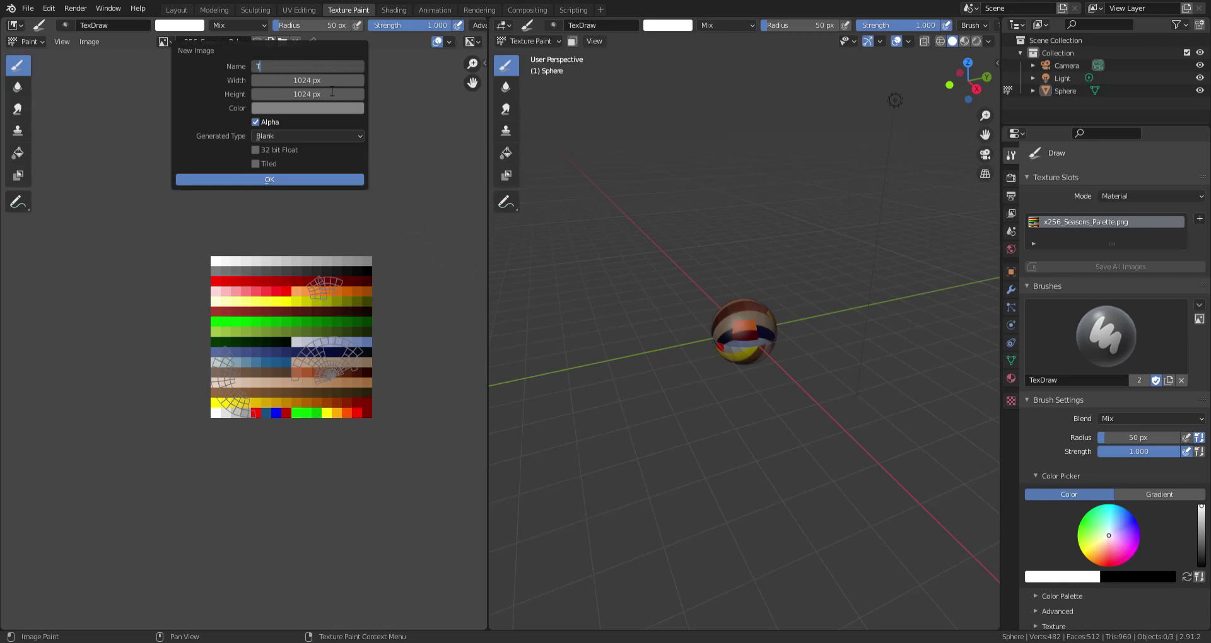
type("TestTexture")
key("Return")
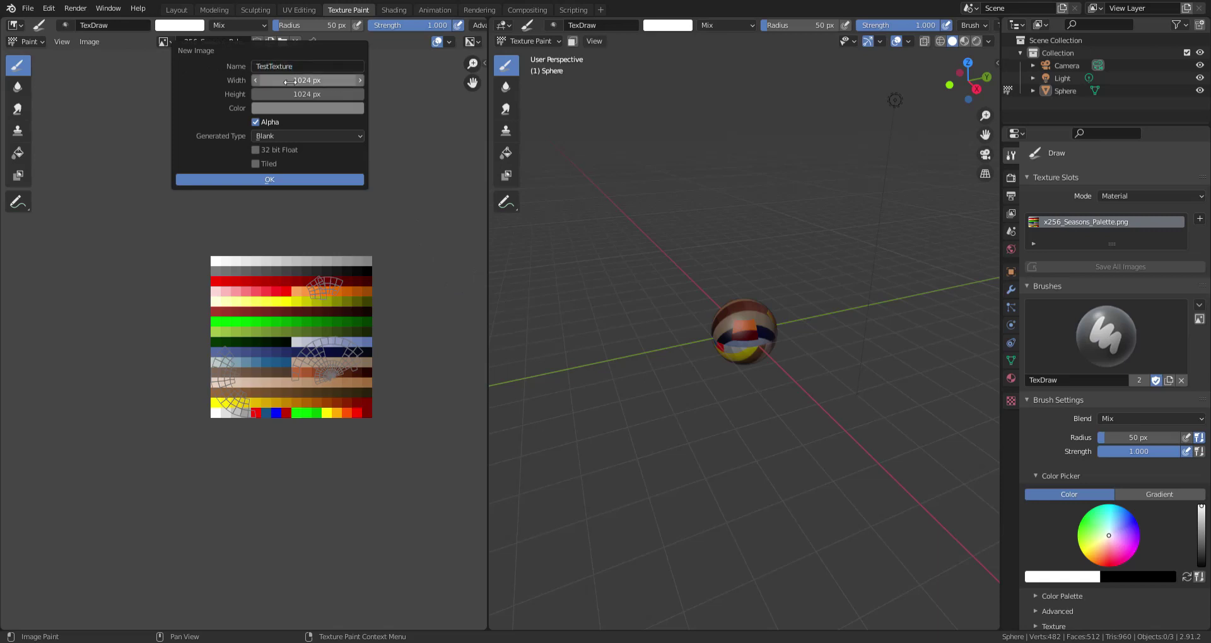
left_click(312, 177)
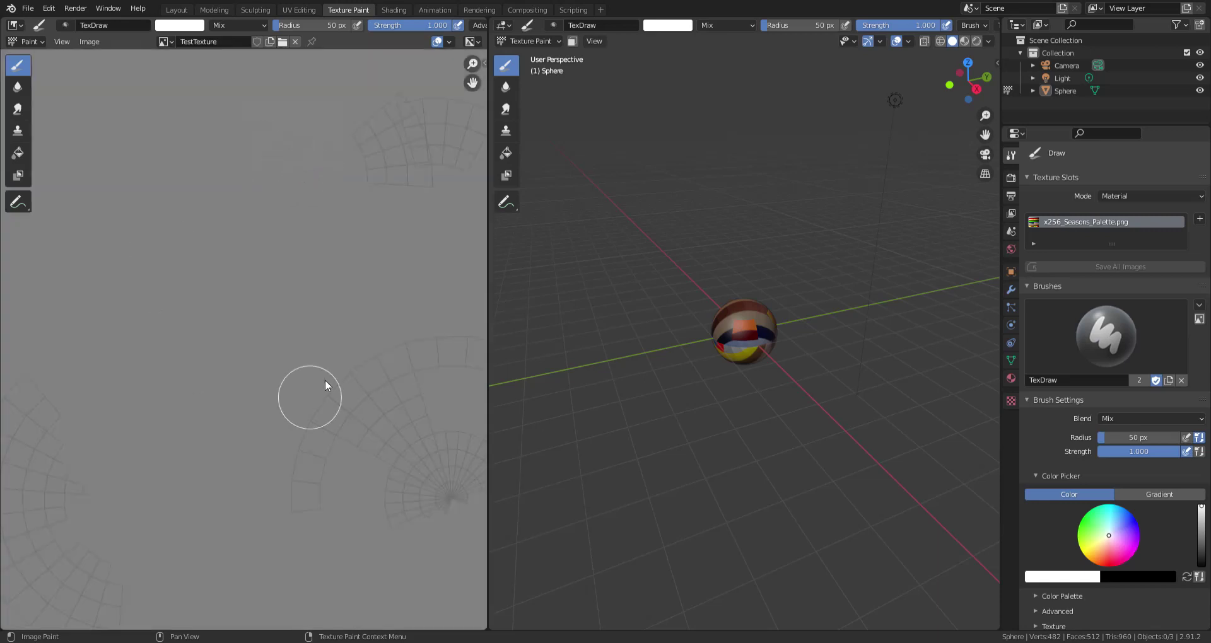
Open the Save As dialog for the TestTexture image.
scroll(253, 346, "down", 4)
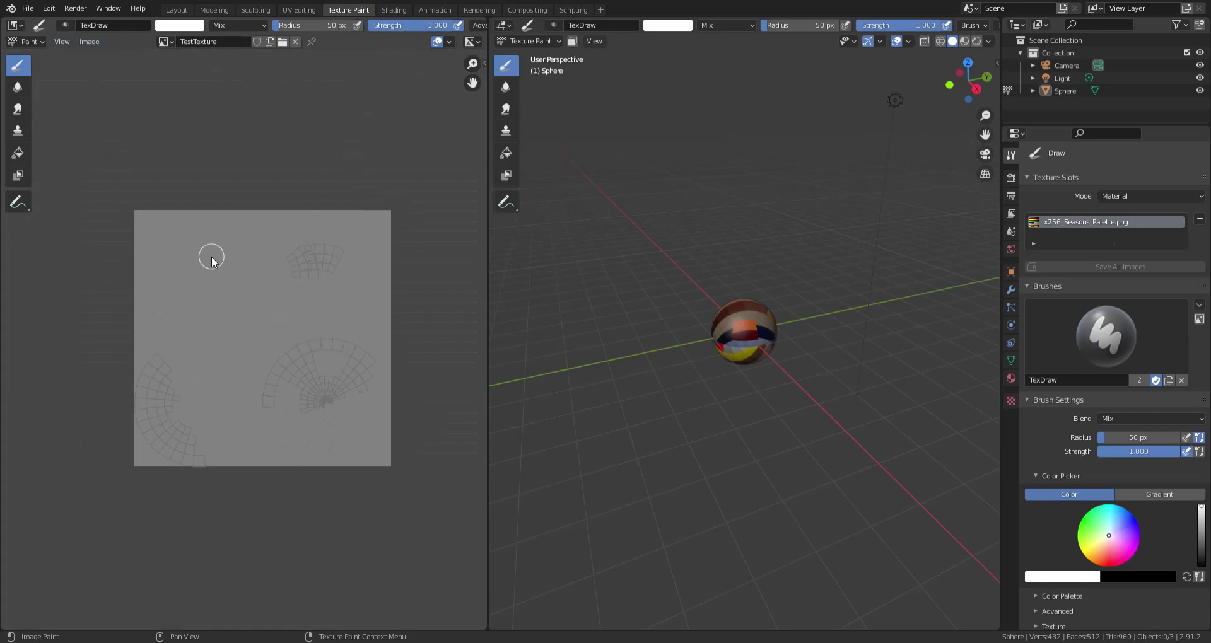
left_click(89, 42)
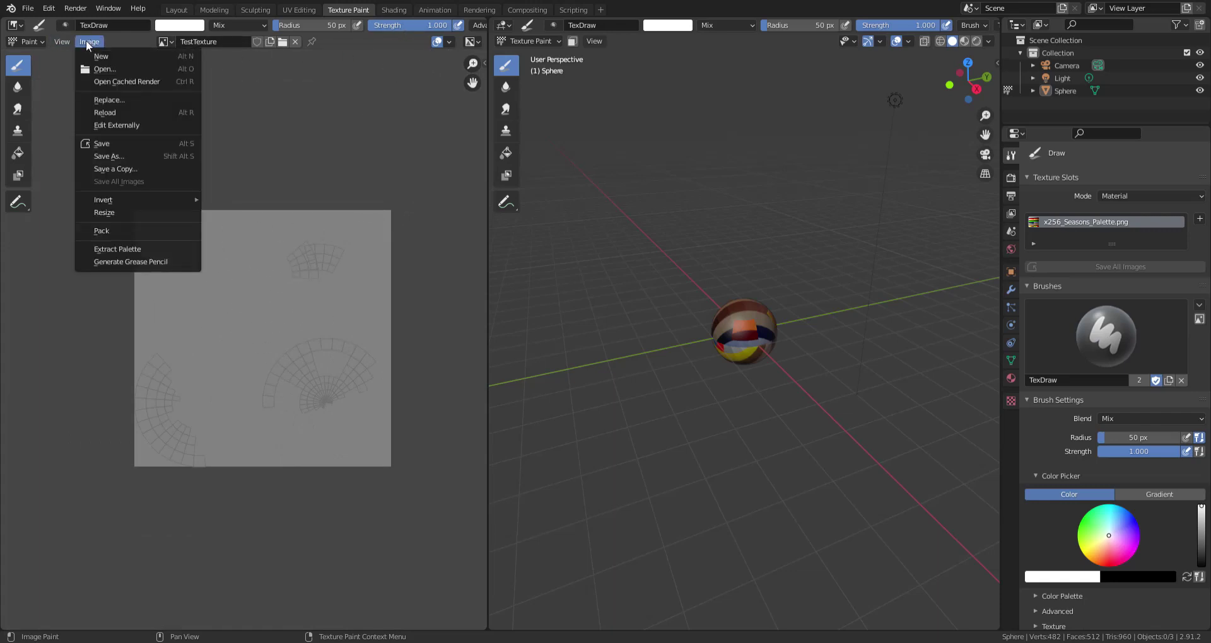
left_click(111, 157)
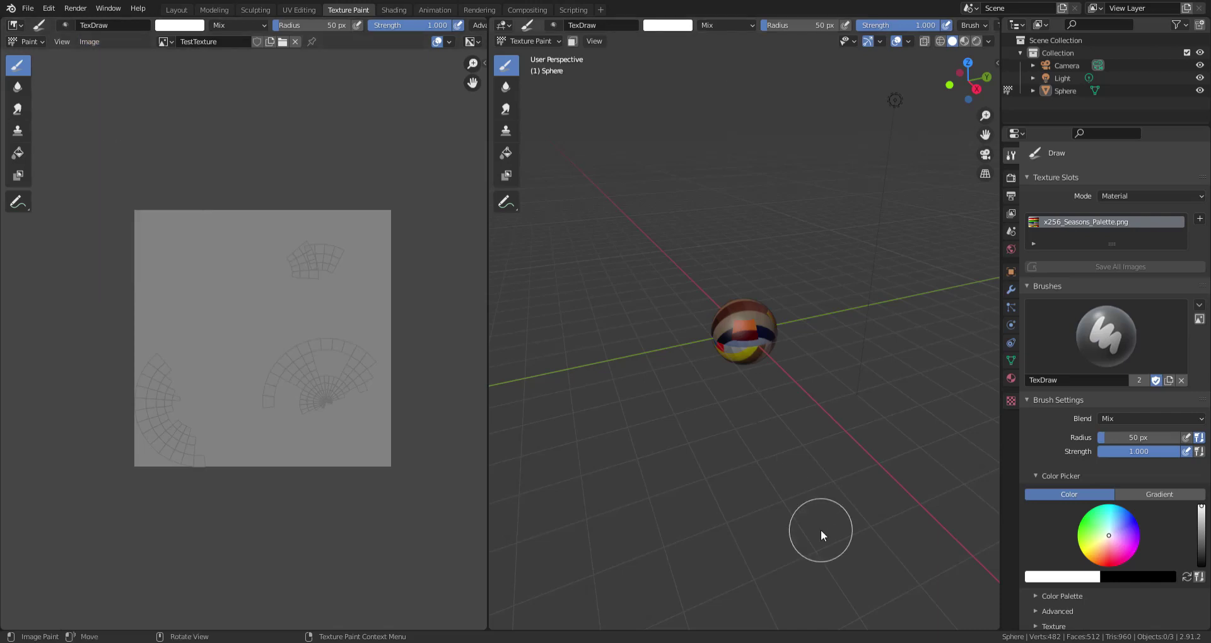
In the Shading workspace, assign TestTexture to the Image Texture node and select the sphere.
left_click(393, 10)
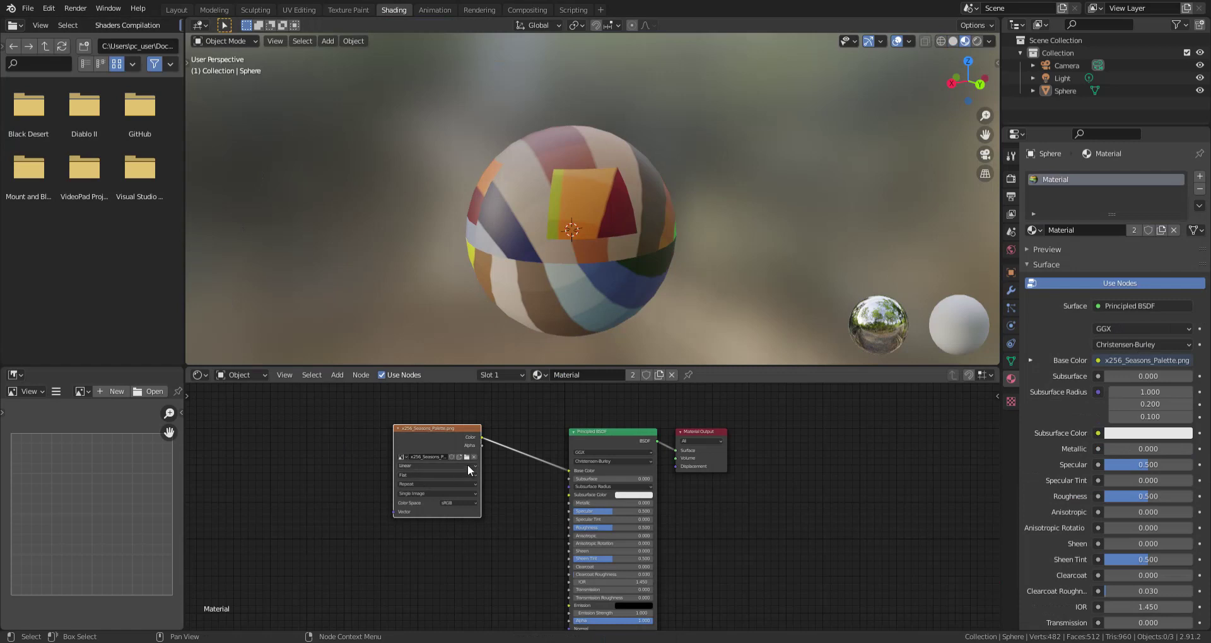
left_click(401, 457)
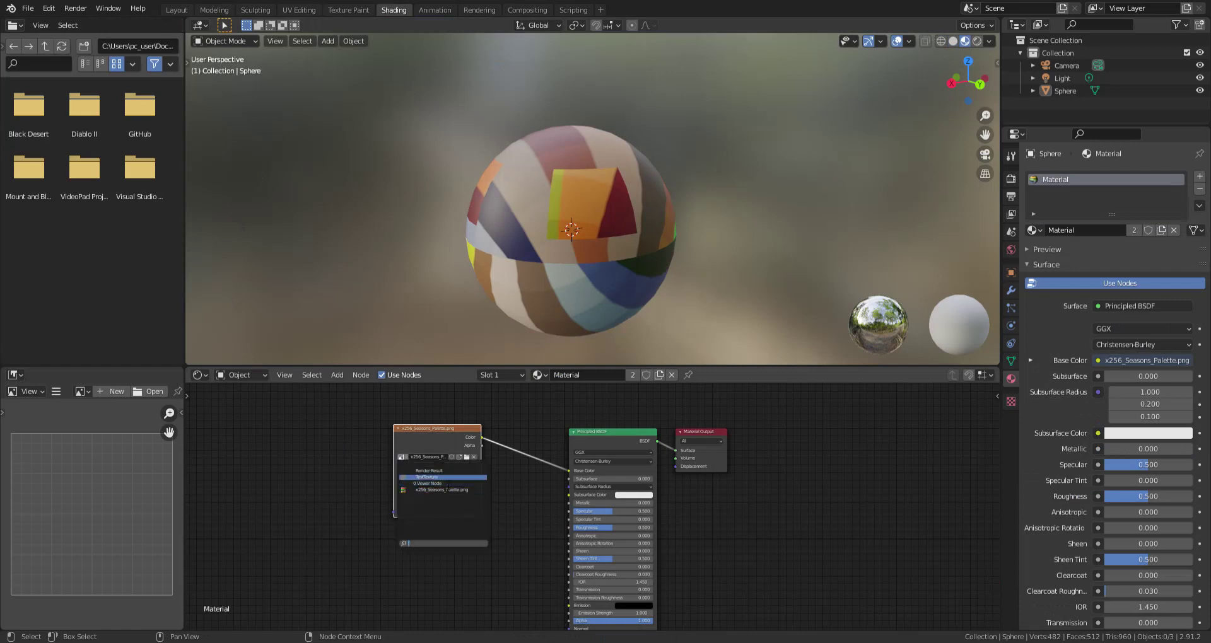
left_click(443, 477)
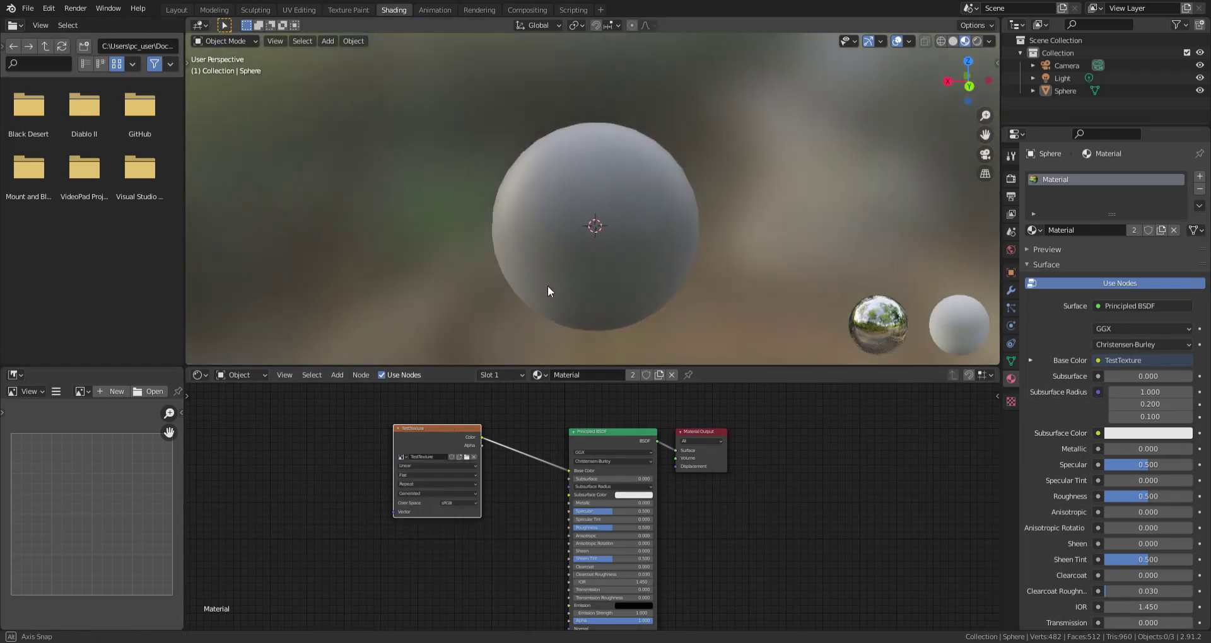
left_click(652, 274)
Return to the Texture Paint workspace and select all the sphere's faces in Edit Mode, ending back in Texture Paint mode.
left_click(348, 9)
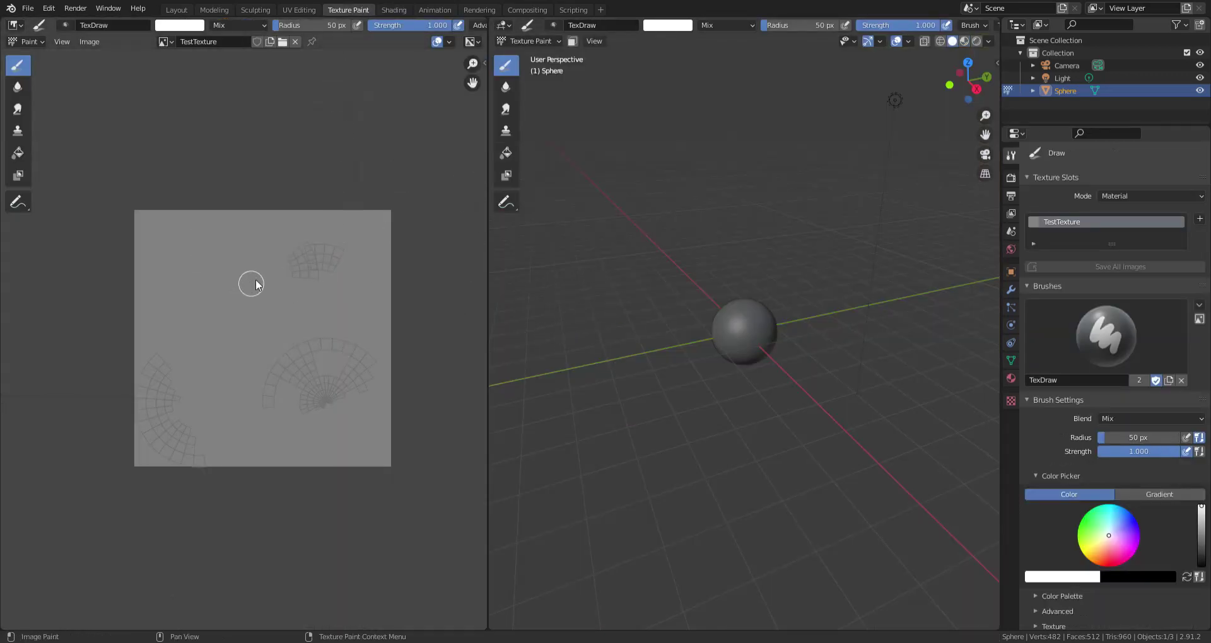
scroll(736, 361, "up", 7)
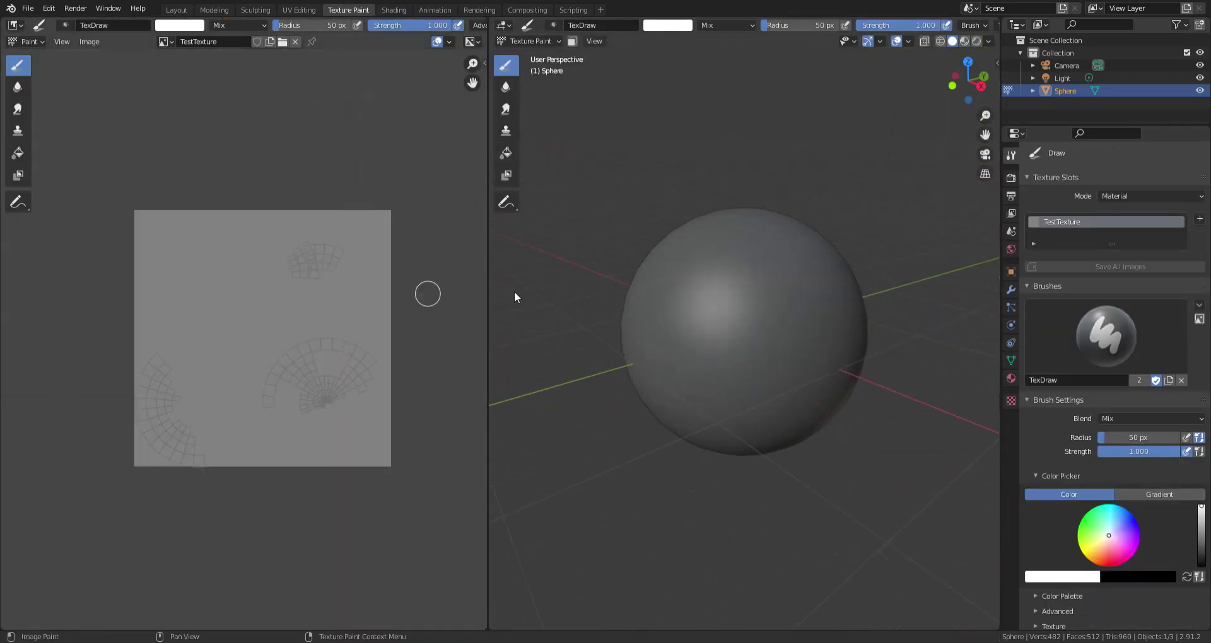
key("Tab")
key("a")
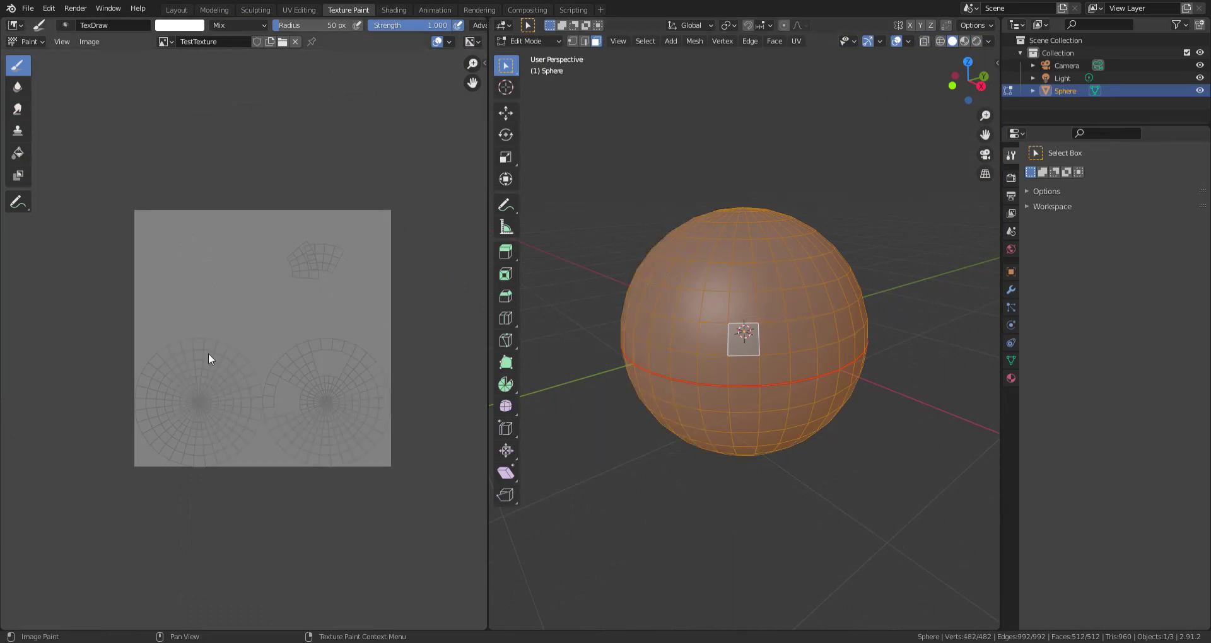
key("Tab")
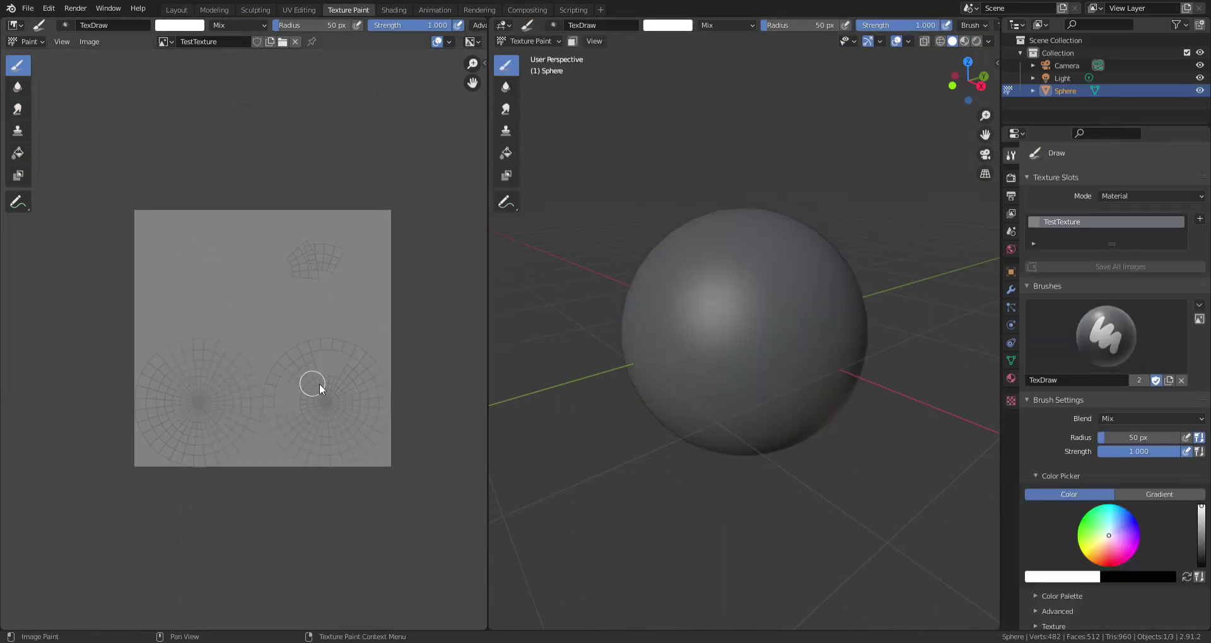
Paint white test strokes over the UV islands in the image editor and directly on the sphere.
scroll(319, 383, "up", 4)
scroll(365, 391, "down", 2)
middle_click_drag(338, 377, 324, 348)
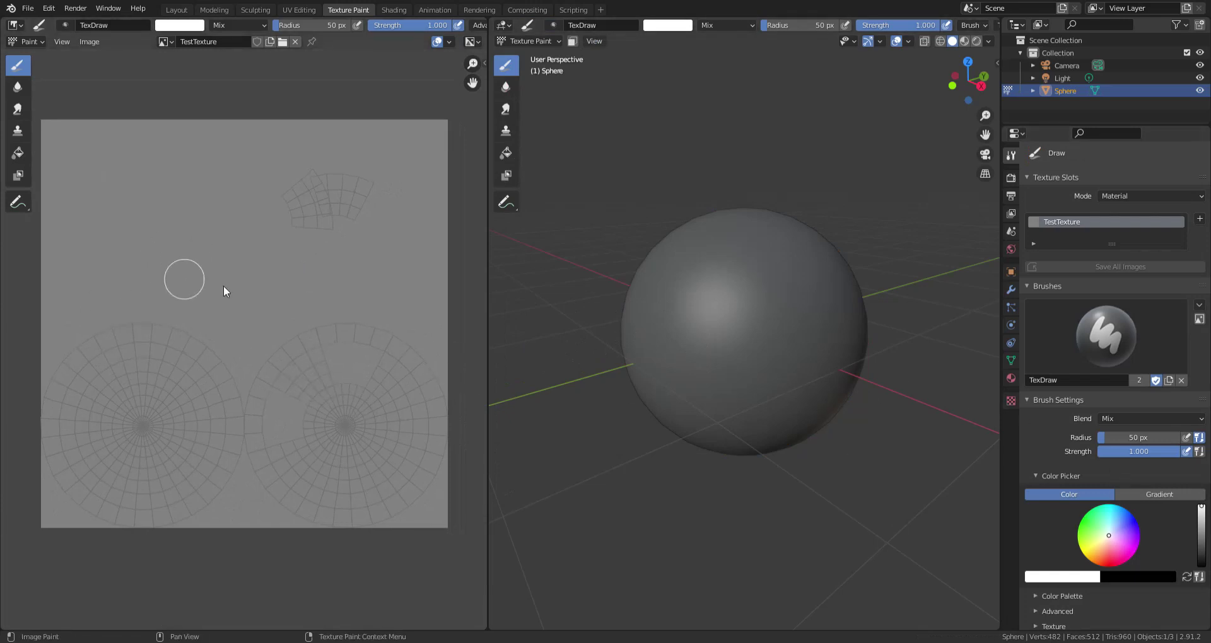
mouse_move(143, 351)
left_mouse_down()
mouse_move(105, 455)
mouse_move(208, 479)
left_mouse_up()
mouse_move(801, 403)
middle_mouse_down()
mouse_move(825, 376)
mouse_move(683, 305)
mouse_move(815, 274)
mouse_move(765, 253)
mouse_move(734, 326)
middle_mouse_up()
left_click(717, 310)
left_click(806, 330)
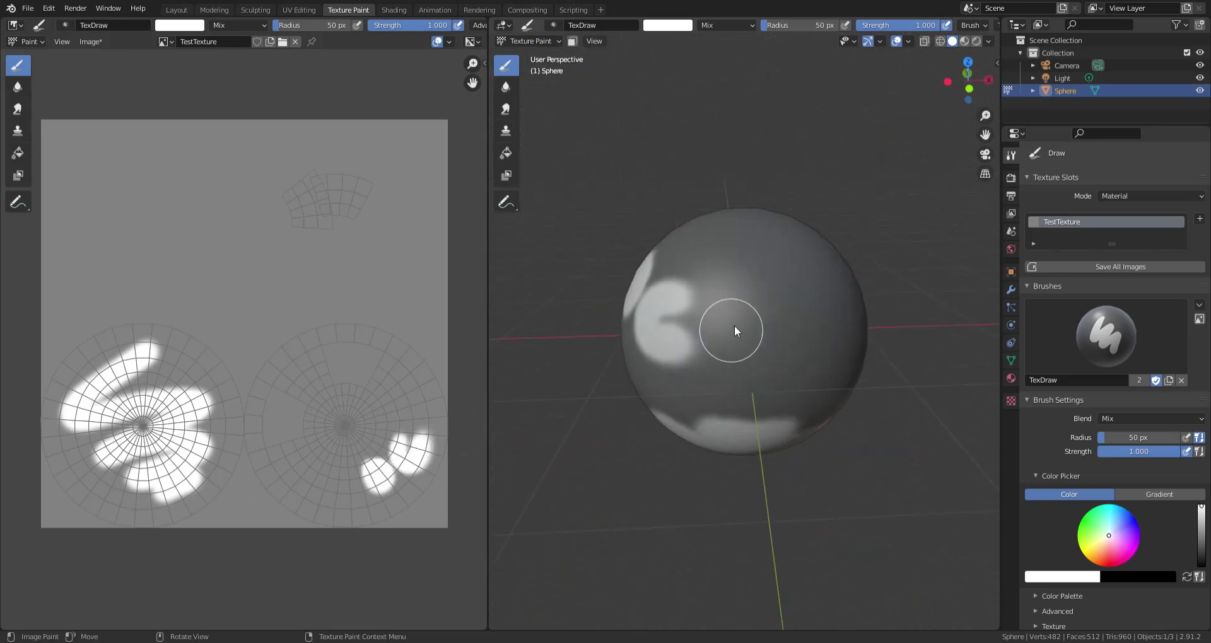
left_click(769, 317)
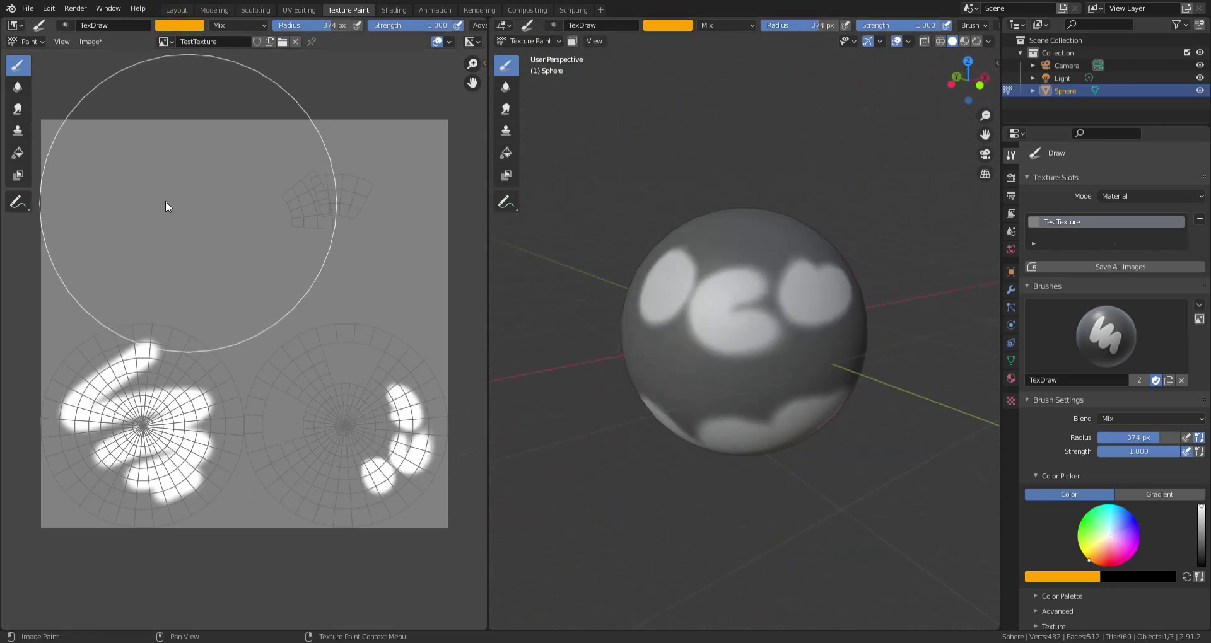
Cover the entire TestTexture image in orange with a 374 px brush.
mouse_move(165, 201)
left_mouse_down()
mouse_move(213, 370)
mouse_move(165, 338)
mouse_move(80, 522)
mouse_move(483, 470)
mouse_move(403, 164)
mouse_move(141, 156)
mouse_move(296, 396)
mouse_move(303, 278)
left_mouse_up()
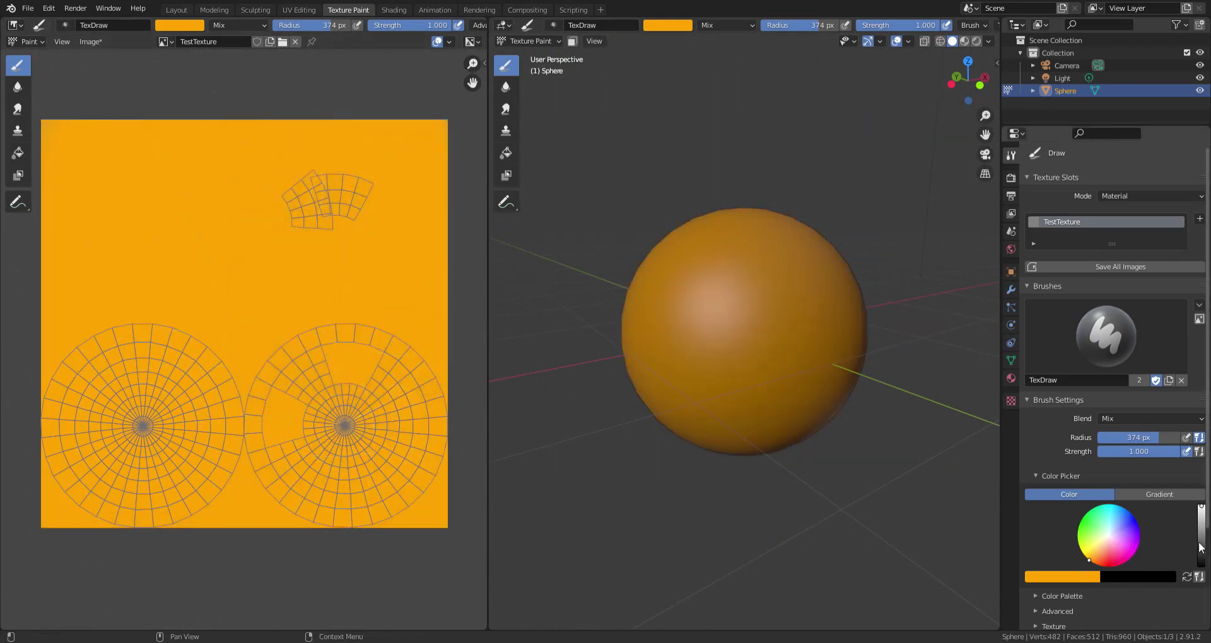
Set the brush to black with a 42 px radius for painting the sphere from the front view.
left_click(1200, 564)
middle_click_drag(699, 361, 782, 362)
key("KP_1")
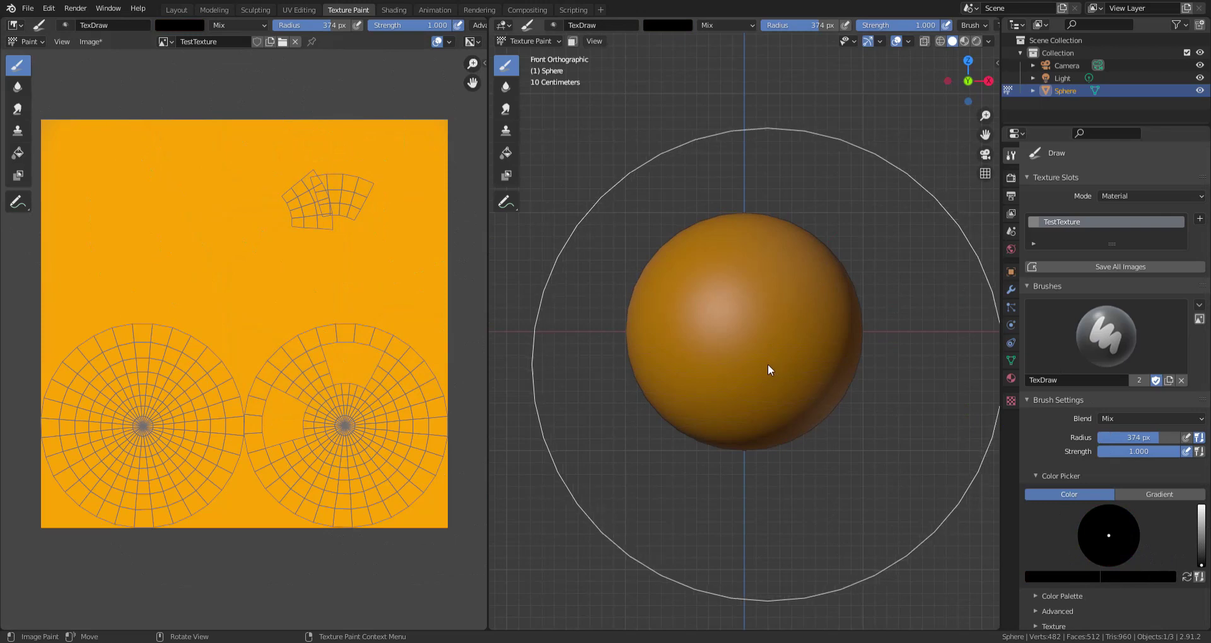
scroll(766, 364, "up", 5)
key("f")
left_click(570, 385)
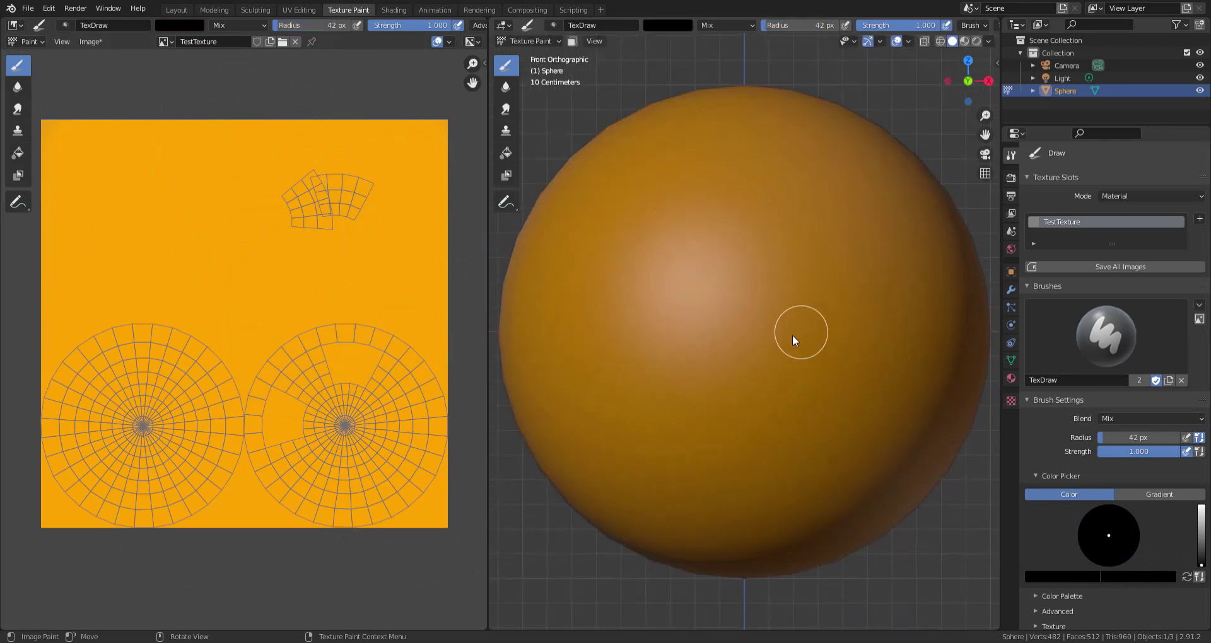
Enlarge the brush radius to 209 px and enable X-axis mirroring in the brush symmetry settings.
key("f")
left_click(845, 323)
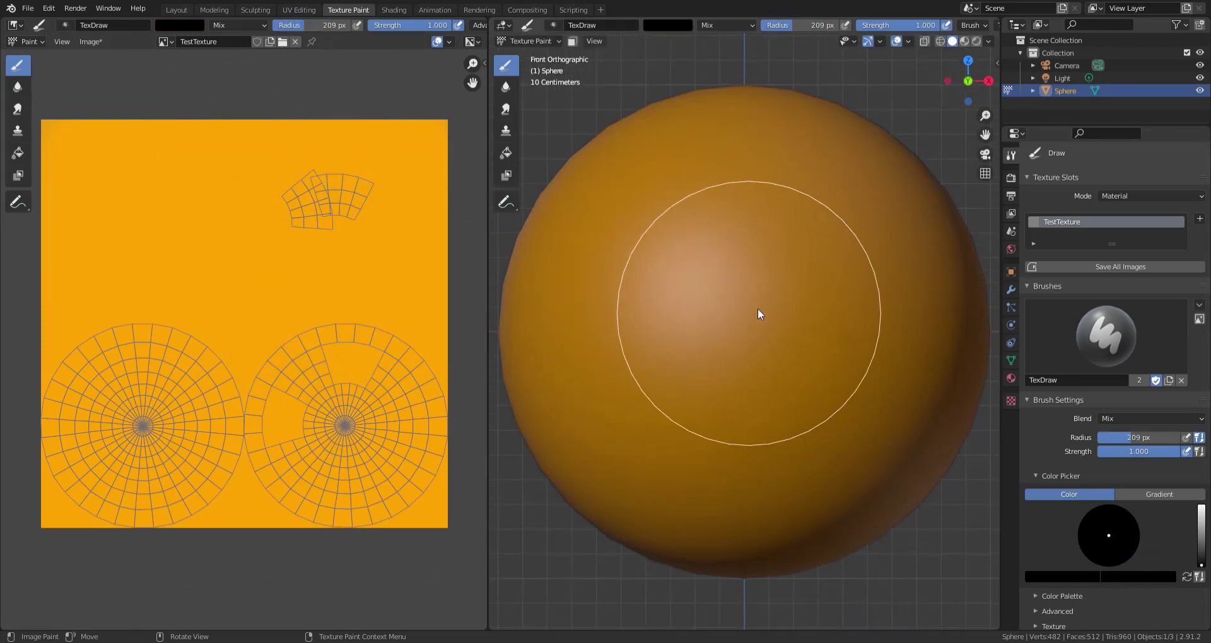
scroll(1066, 536, "down", 5)
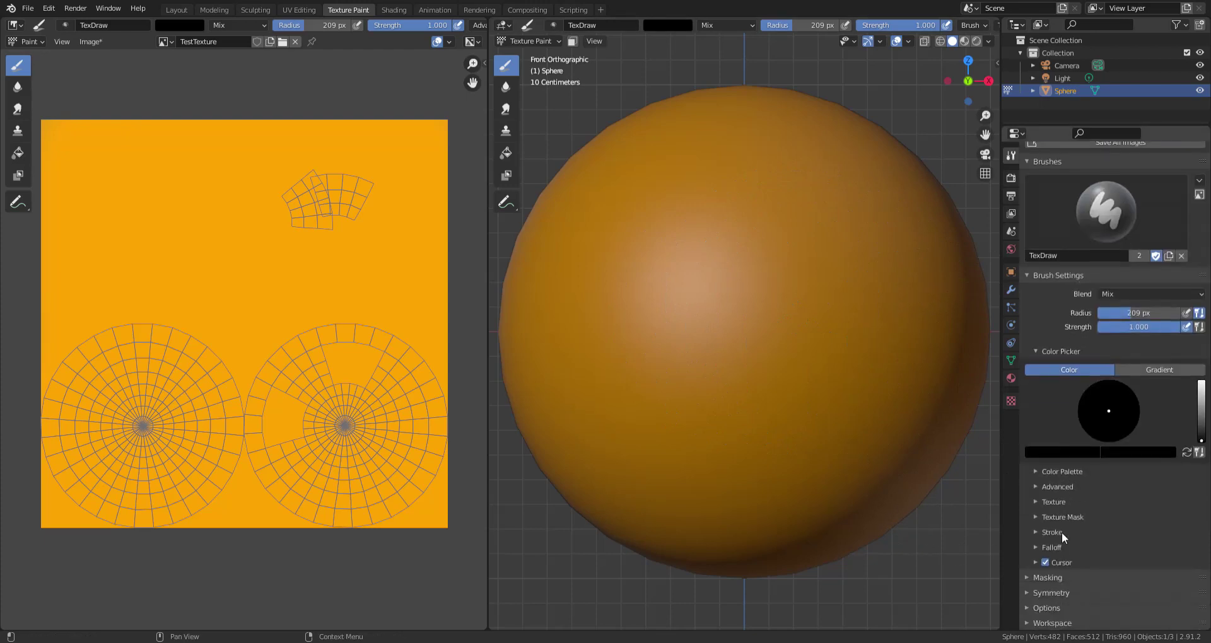
left_click(1027, 592)
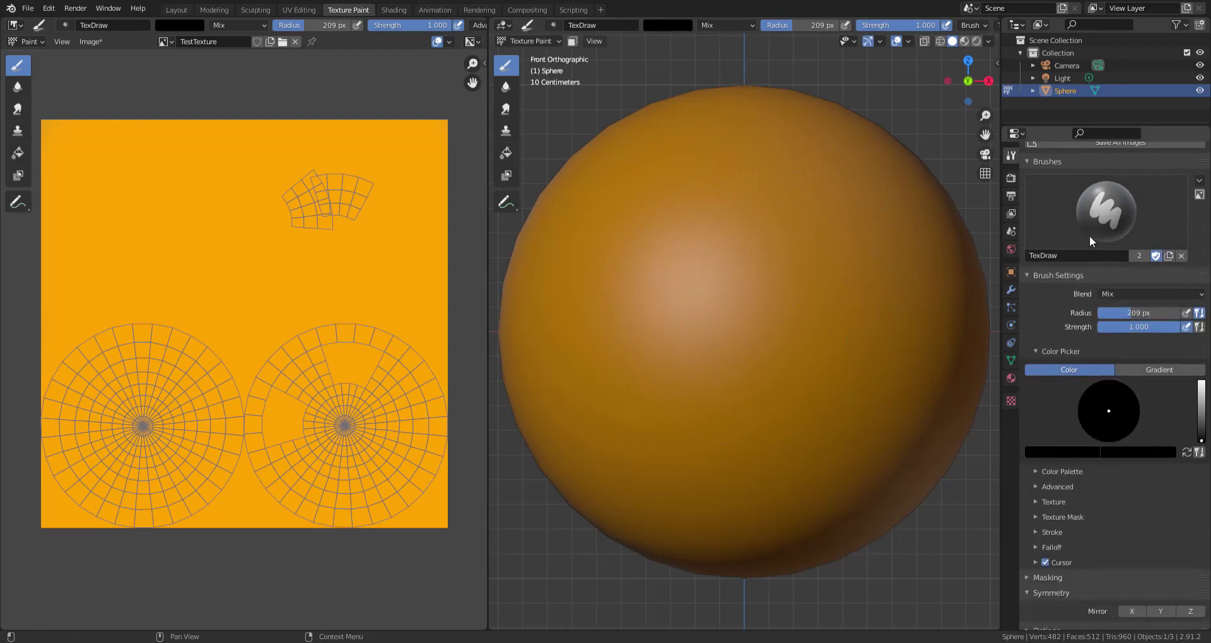
scroll(1047, 233, "up", 5)
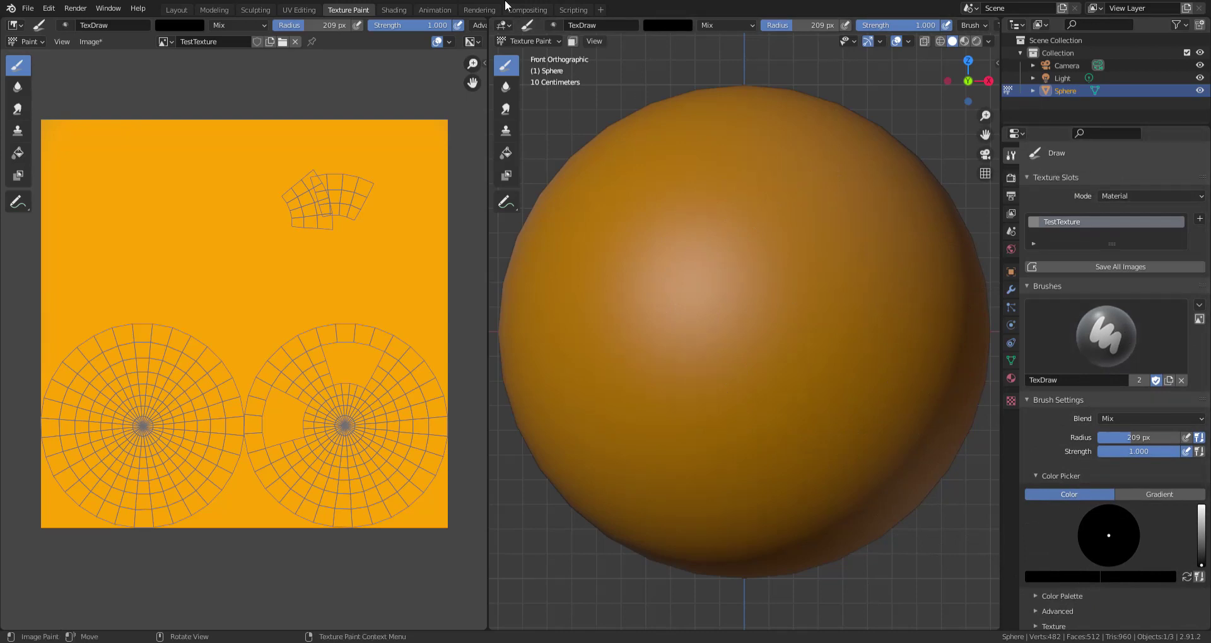
scroll(1072, 341, "down", 6)
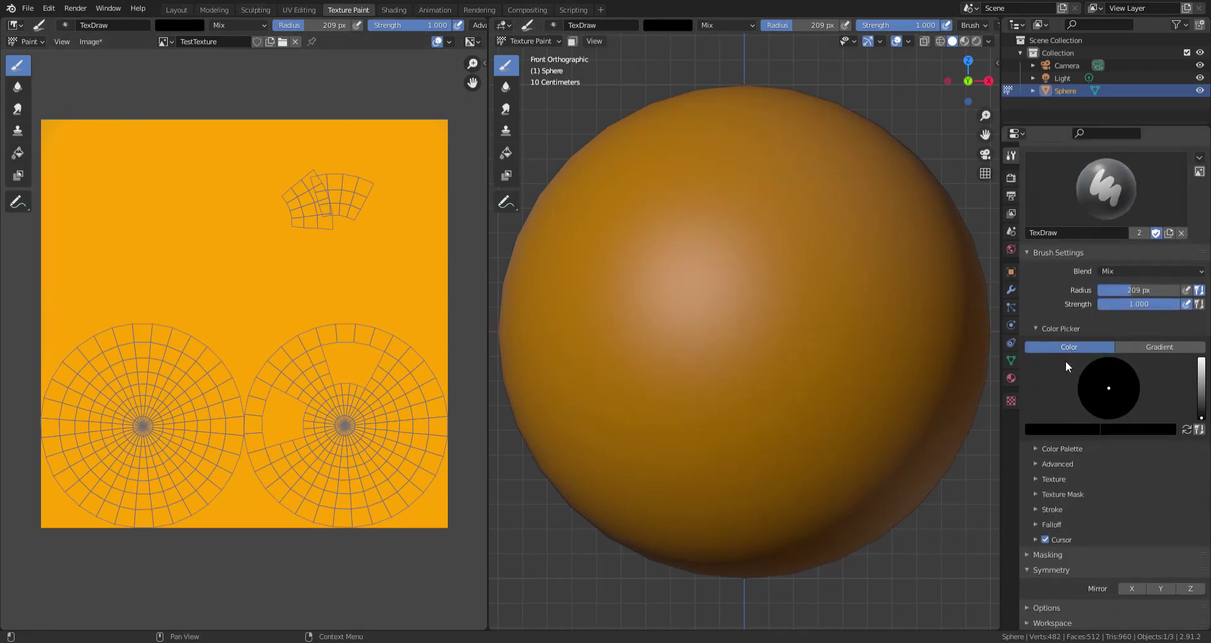
left_click(1131, 589)
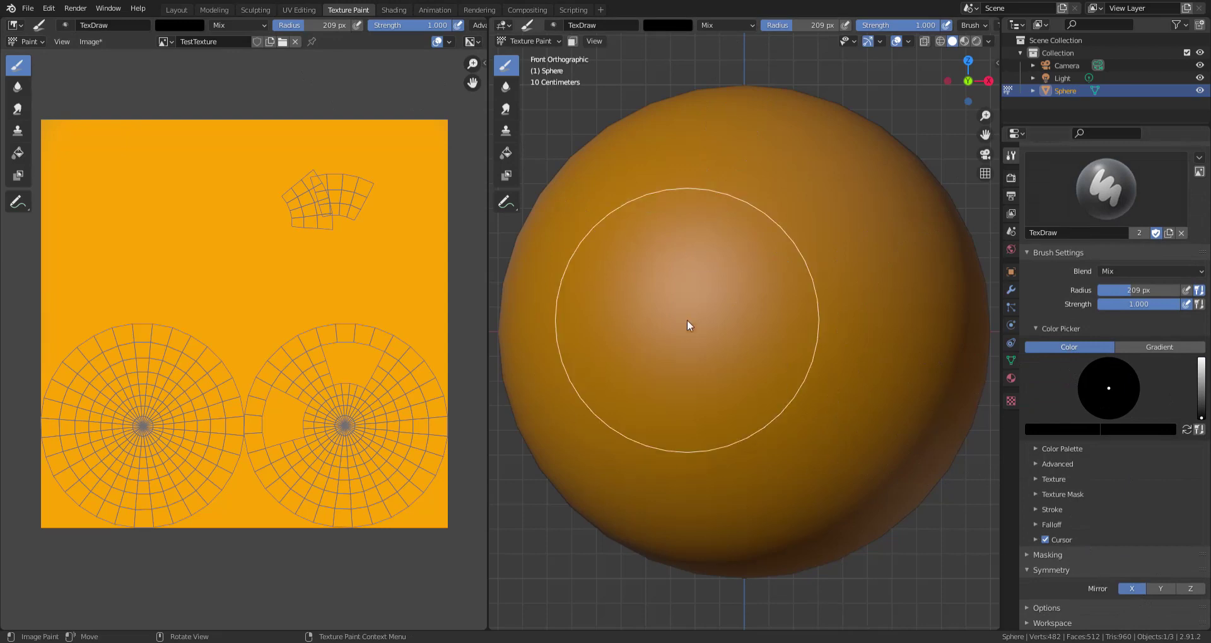
Paint two tall black eyes and a curved smile on the front of the sphere with a 14 px mirrored brush.
scroll(744, 315, "down", 2)
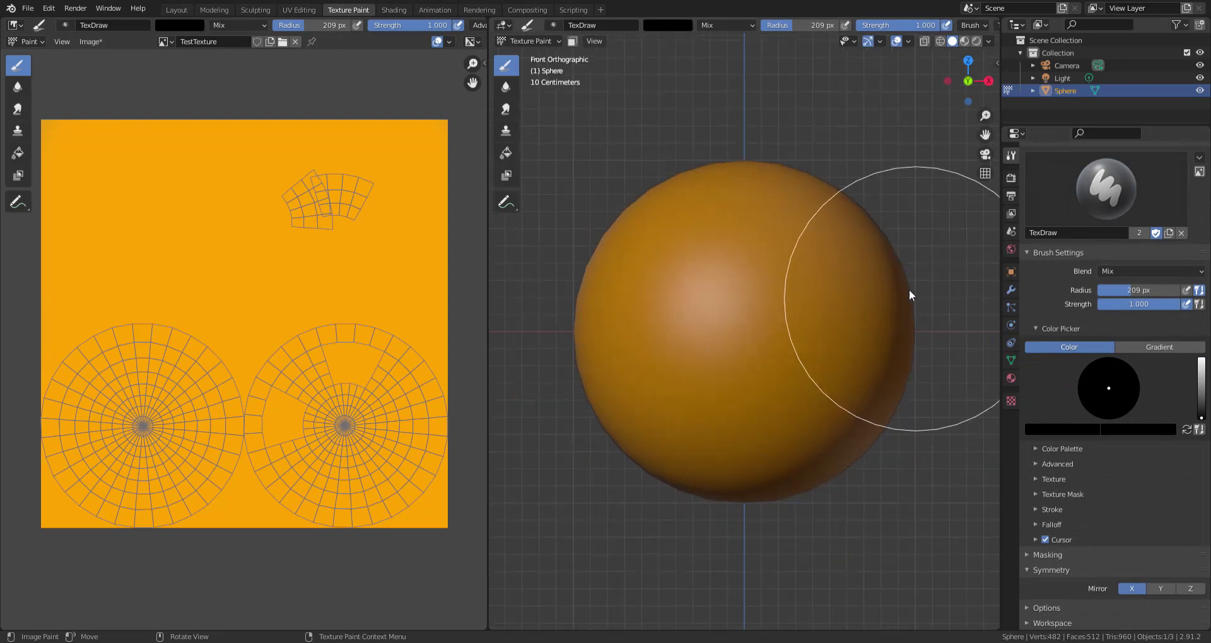
key("shift+z")
key("f")
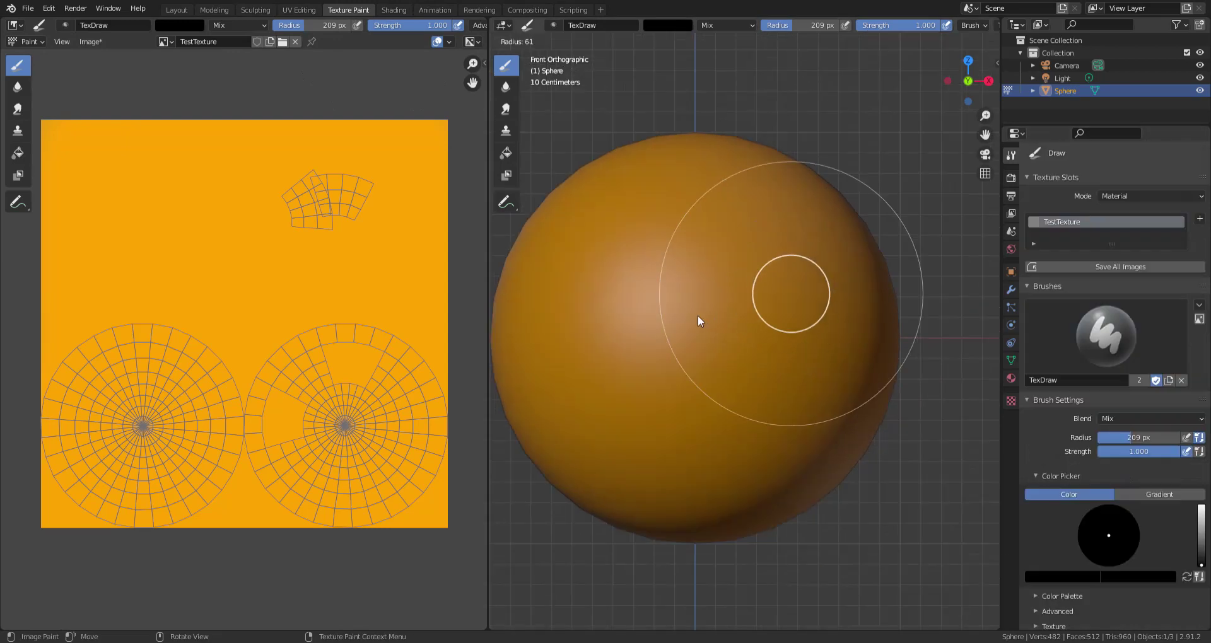
left_click(731, 229)
left_click_drag(749, 188, 751, 325)
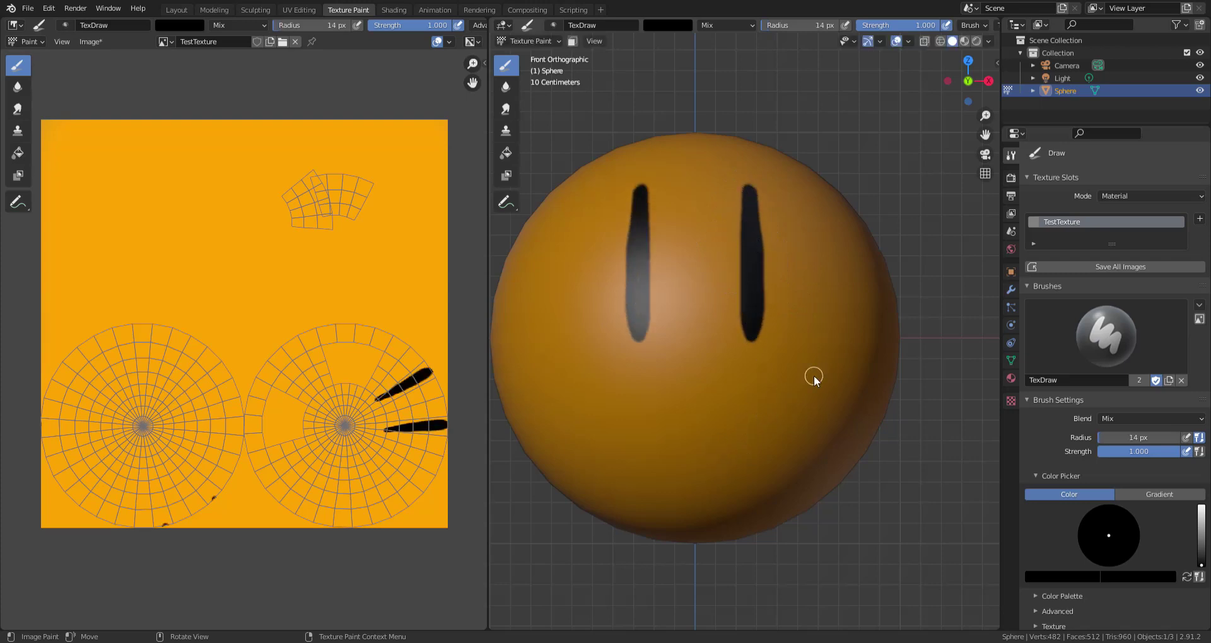
mouse_move(823, 368)
left_mouse_down()
mouse_move(806, 397)
mouse_move(729, 441)
mouse_move(685, 441)
left_mouse_up()
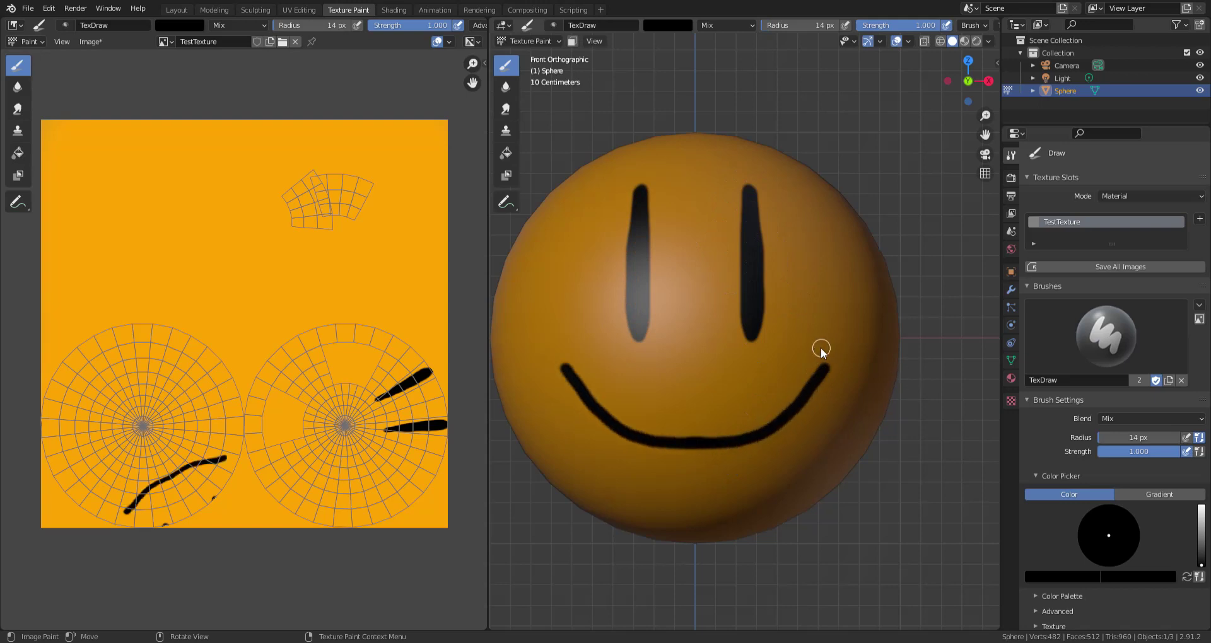
Flatten the painted sphere in Edit Mode by scaling its mesh along Y to about 0.30, returning to Texture Paint mode.
scroll(808, 369, "down", 5)
mouse_move(808, 368)
middle_mouse_down()
mouse_move(735, 384)
mouse_move(831, 367)
middle_mouse_up()
key("Tab")
key("s")
key("y")
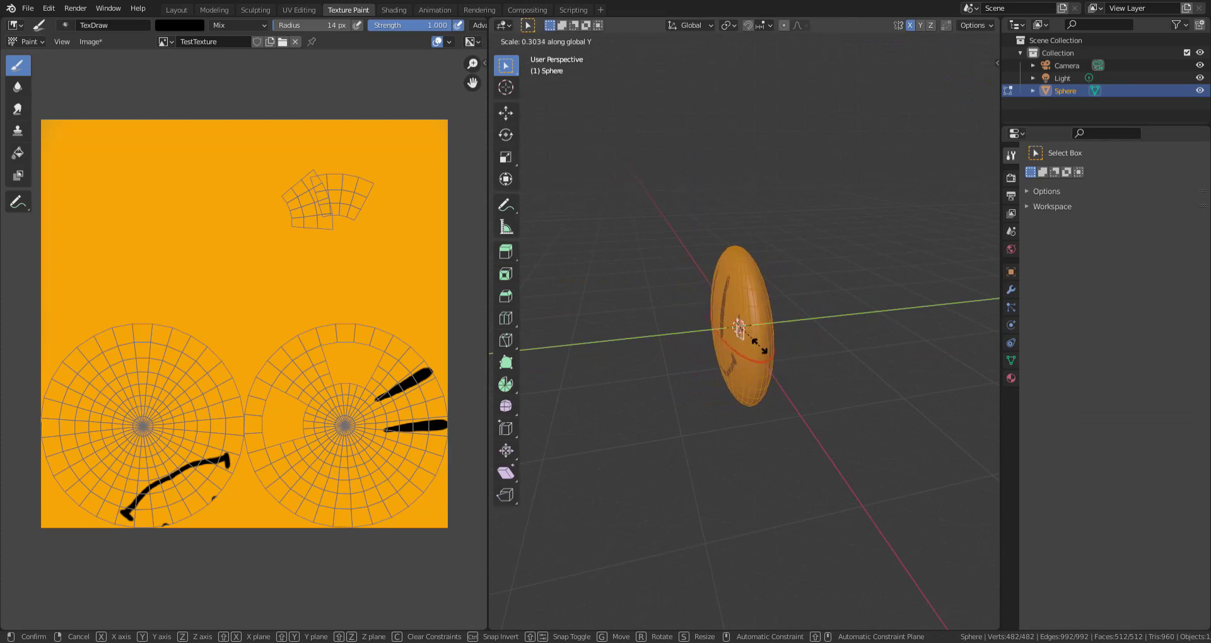
left_click(758, 344)
key("Tab")
mouse_move(757, 345)
middle_mouse_down()
mouse_move(841, 350)
mouse_move(819, 352)
middle_mouse_up()
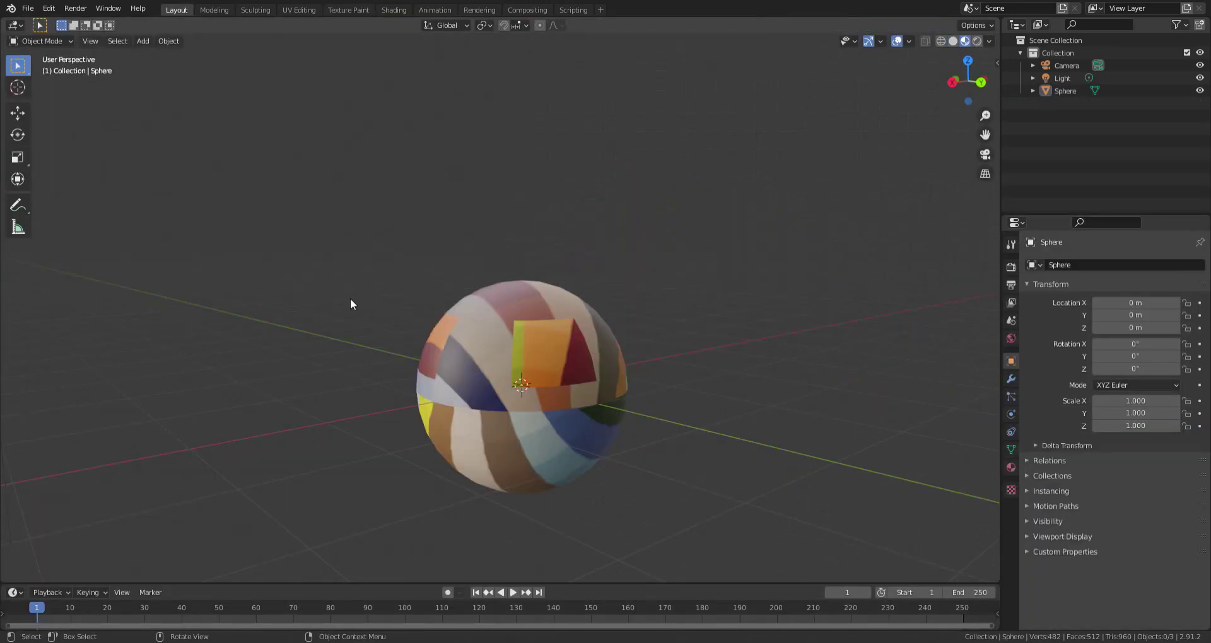
middle_click_drag(352, 305, 415, 282)
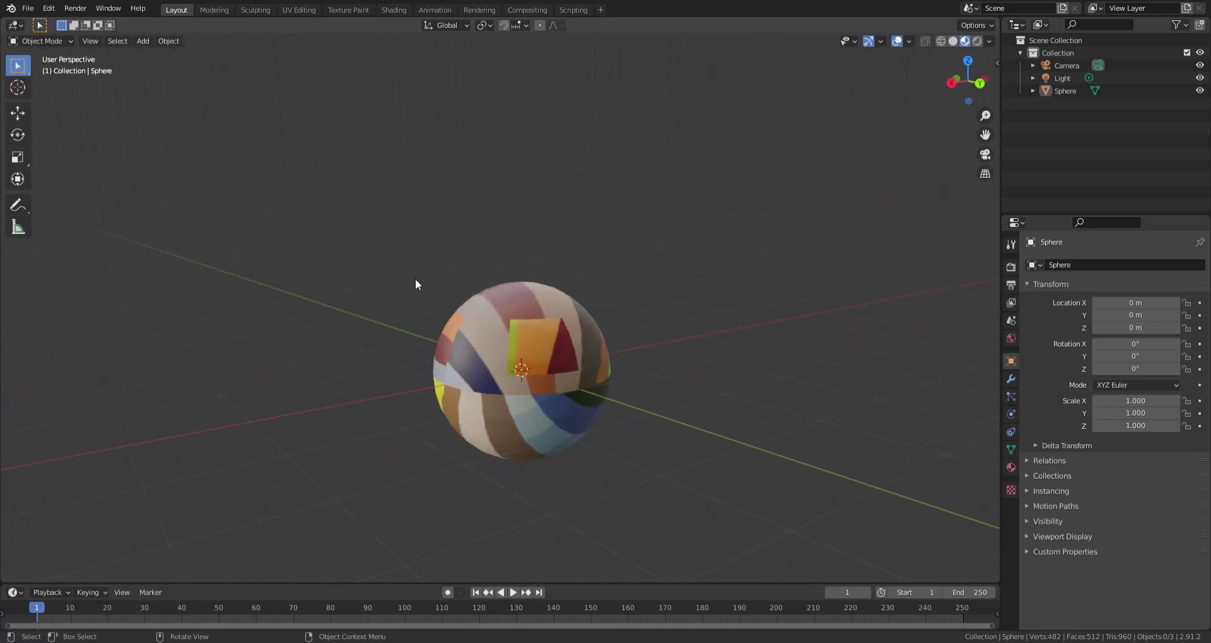